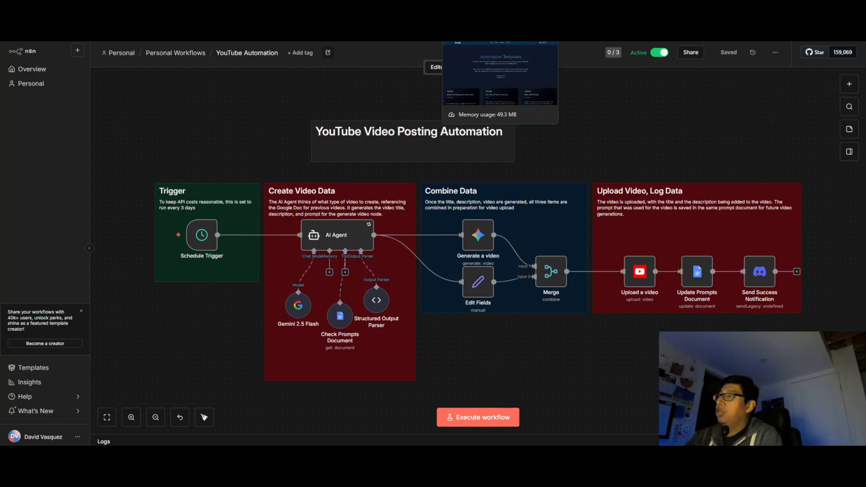
# Step: Browse the Davtek Automation Templates page and view the details of the Azure Entra ID User Onboarding template
pyautogui.click(473, 7)
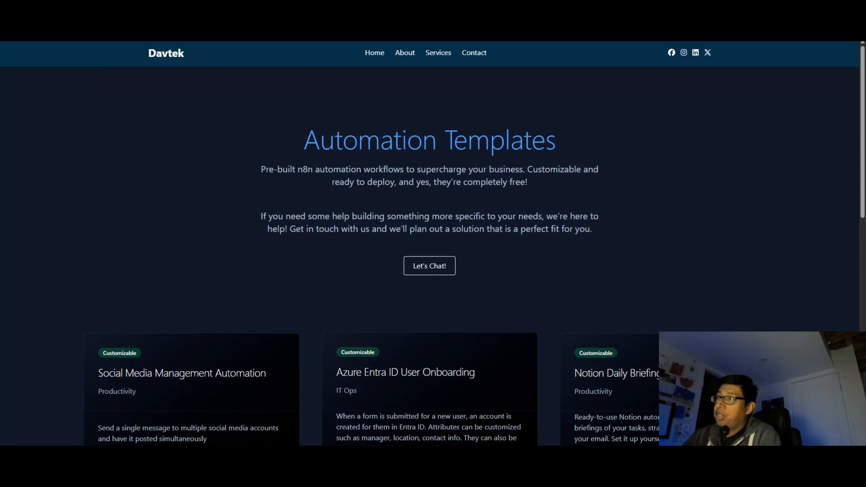
pyautogui.scroll(-3, 359, 259)
pyautogui.scroll(-3, 365, 261)
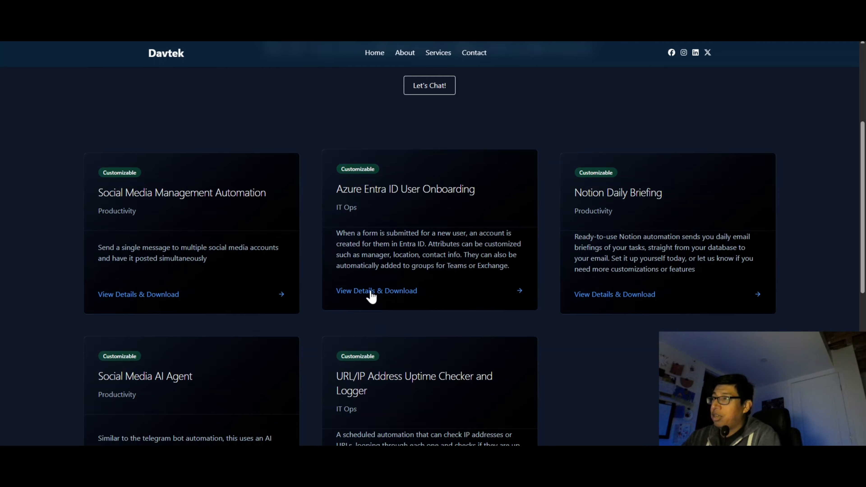
pyautogui.click(370, 294)
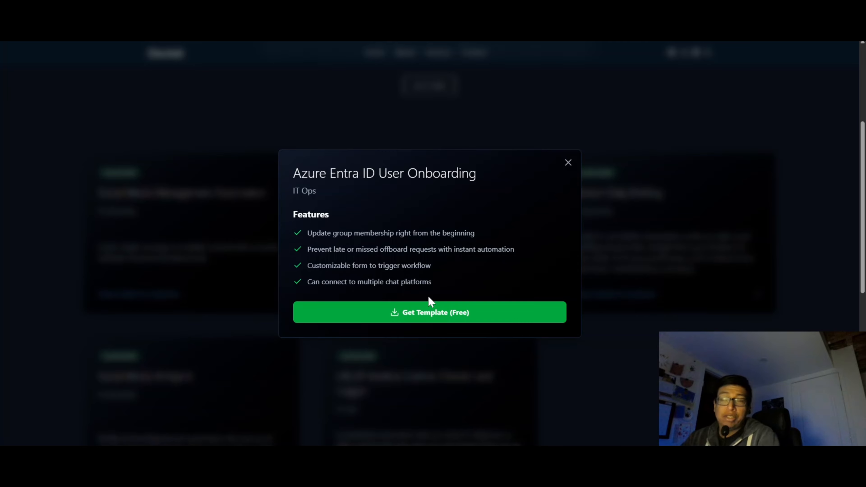
pyautogui.click(568, 162)
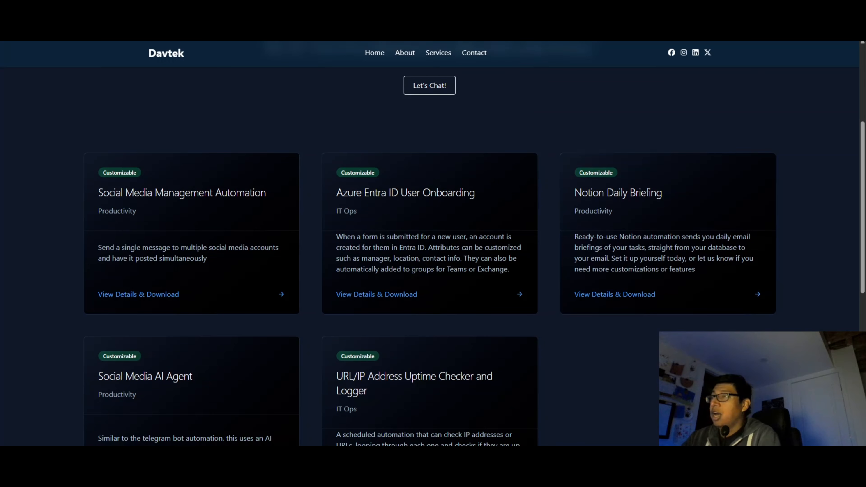
pyautogui.scroll(-3, 353, 399)
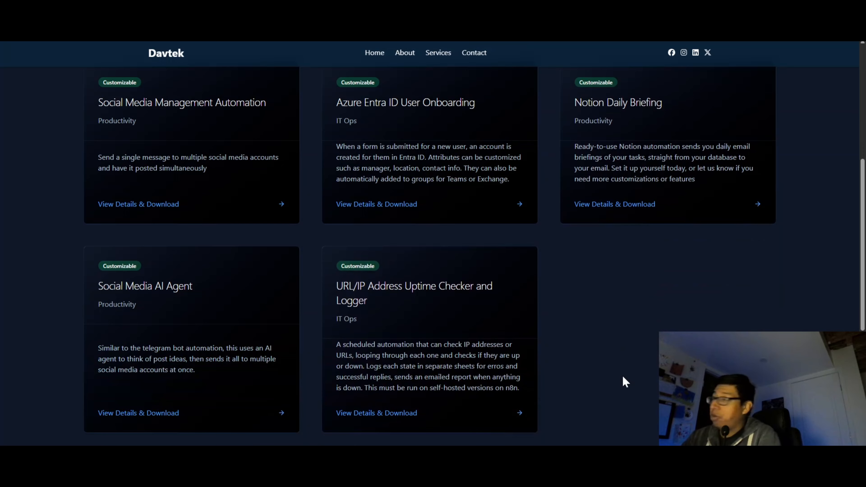
pyautogui.scroll(8, 603, 348)
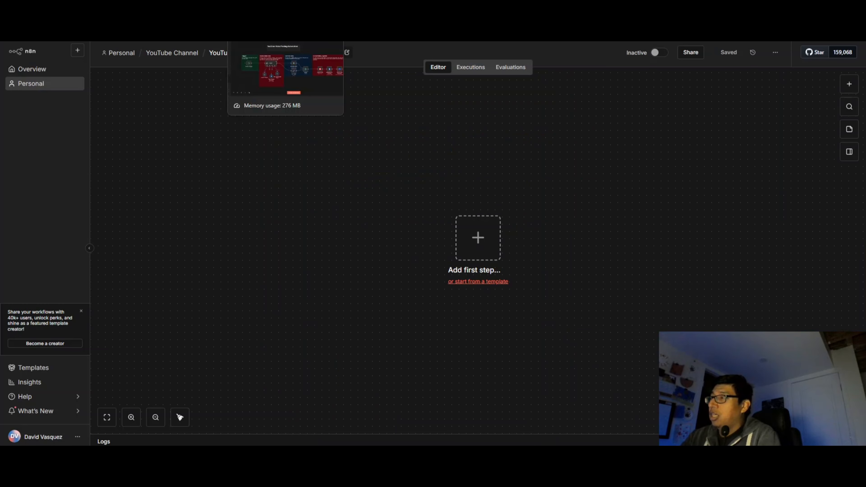
# Step: Switch to the YouTube Automation workflow in n8n and check the Schedule Trigger node's parameters
pyautogui.click(266, 42)
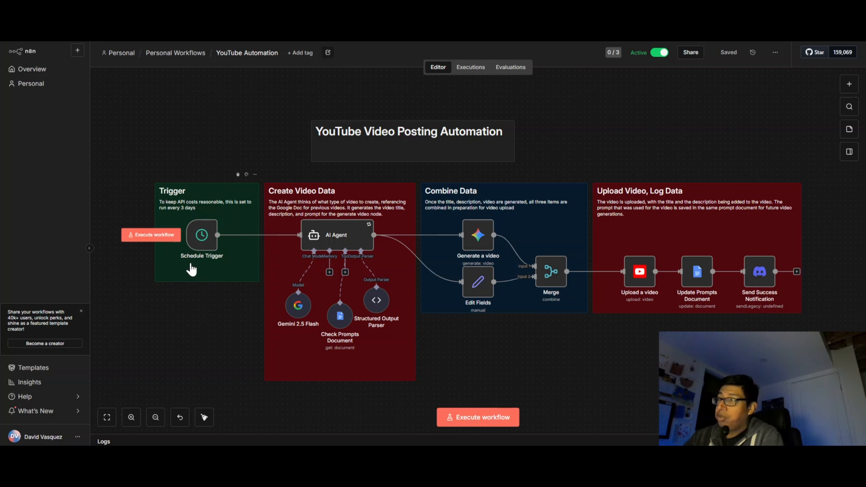
pyautogui.doubleClick(205, 237)
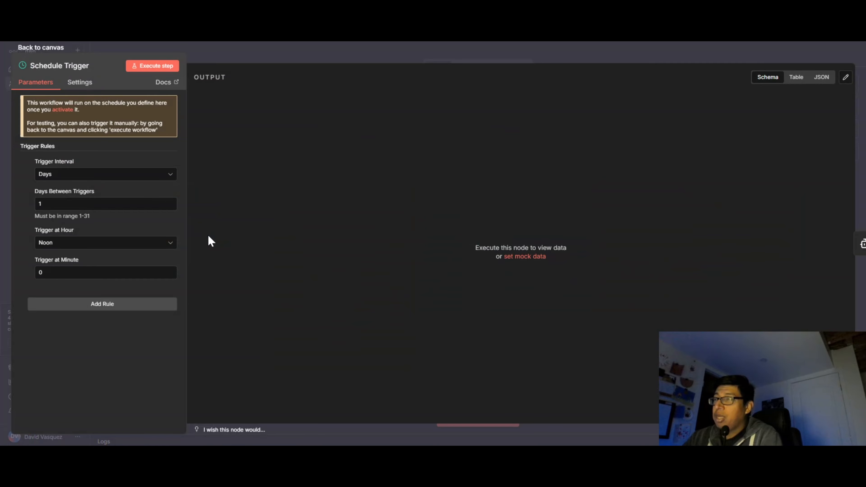
pyautogui.click(54, 49)
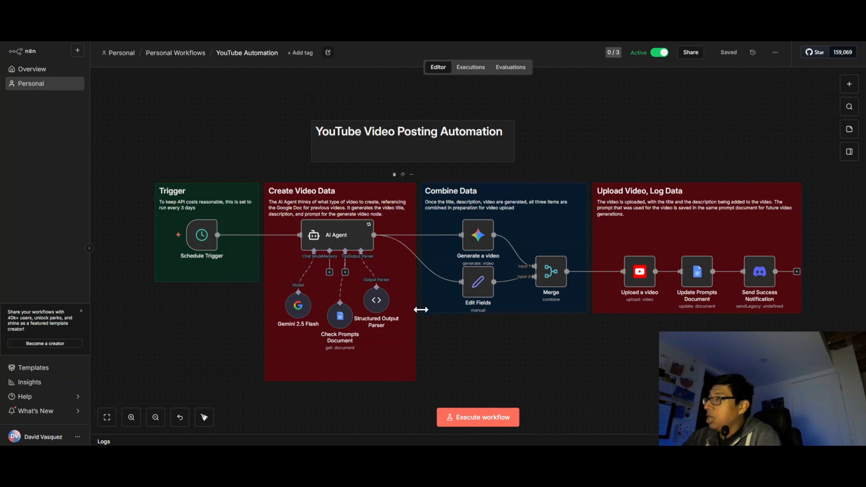
pyautogui.click(475, 239)
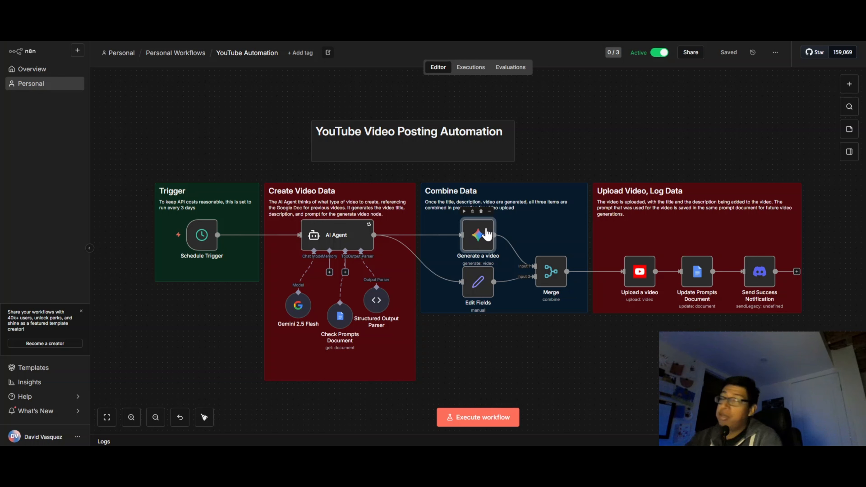
pyautogui.click(479, 354)
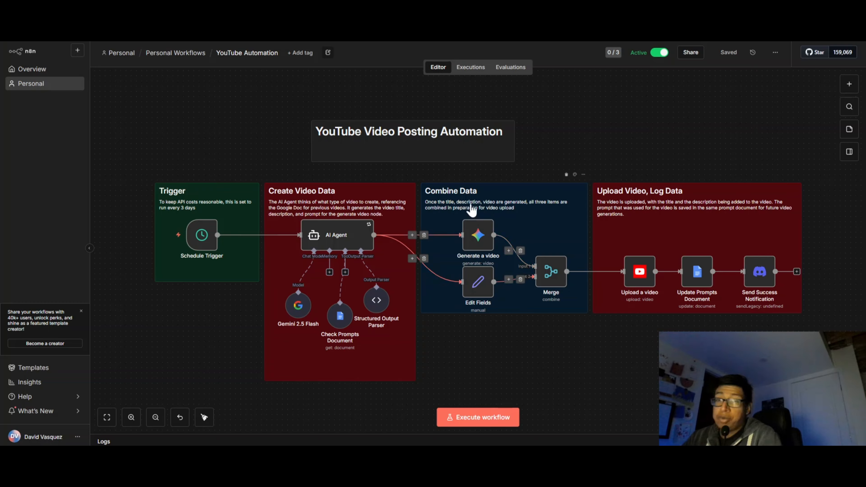
pyautogui.click(637, 280)
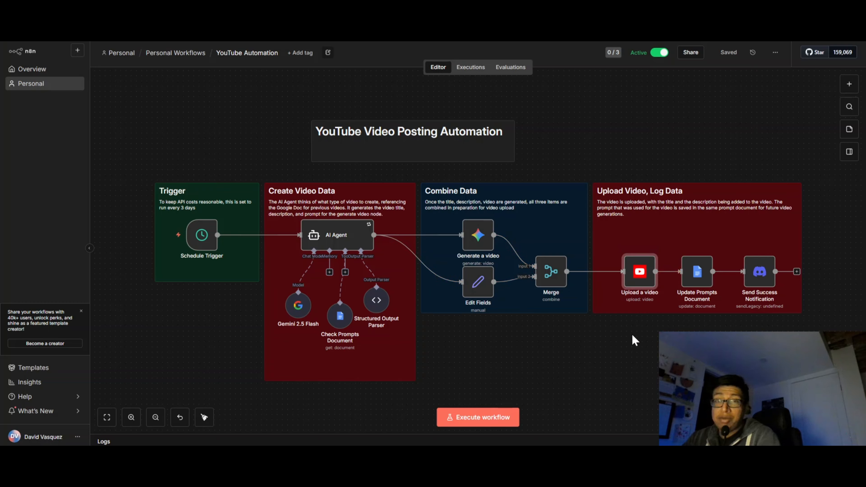
pyautogui.click(652, 352)
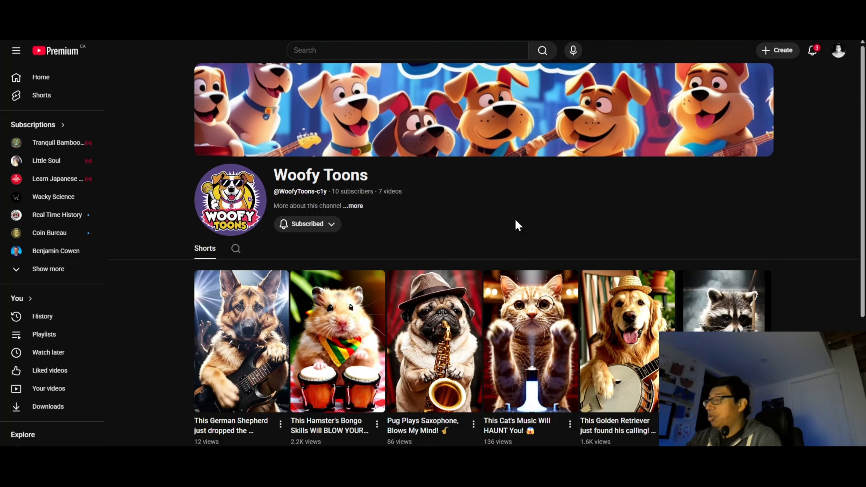
# Step: Look through the Shorts published on the Woofy Toons YouTube channel
pyautogui.scroll(-1, 515, 219)
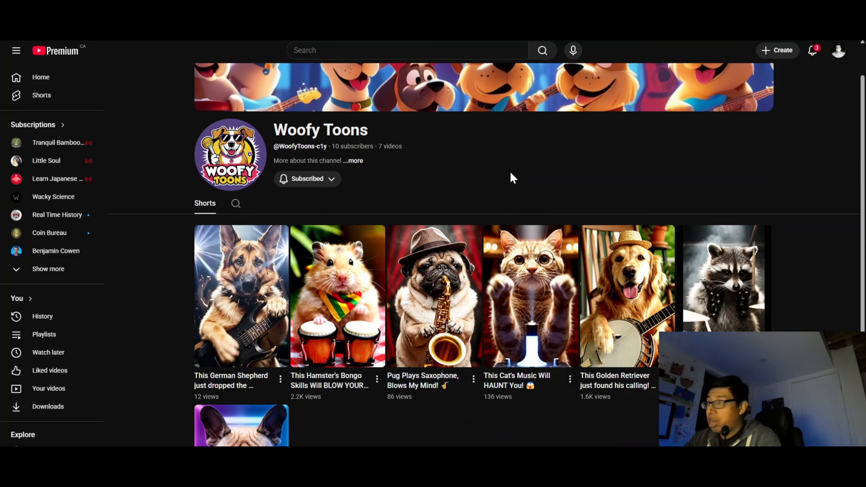
pyautogui.scroll(-2, 511, 175)
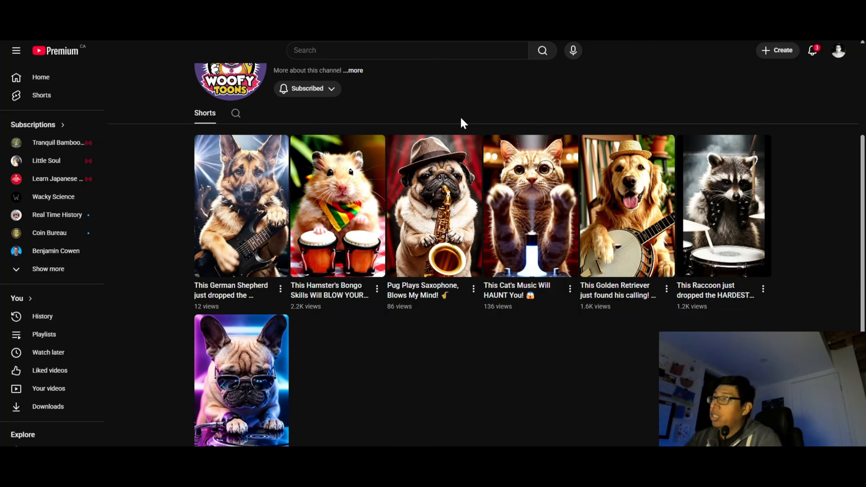
pyautogui.scroll(3, 453, 310)
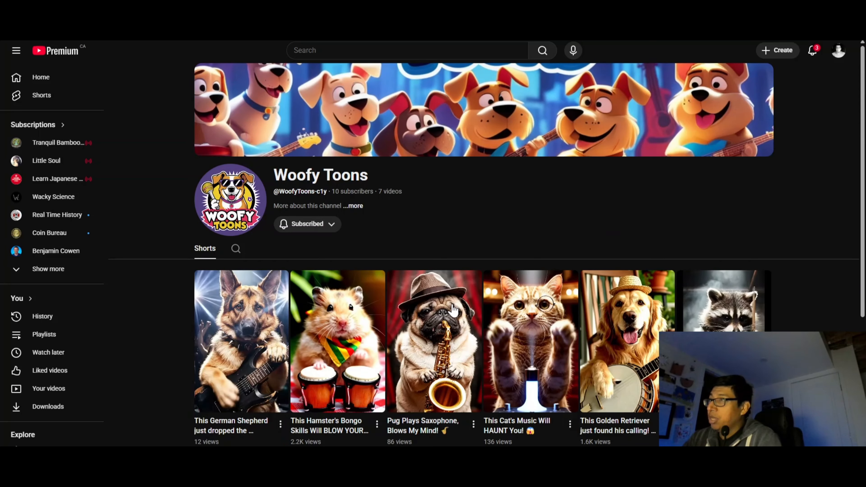
pyautogui.scroll(-4, 439, 251)
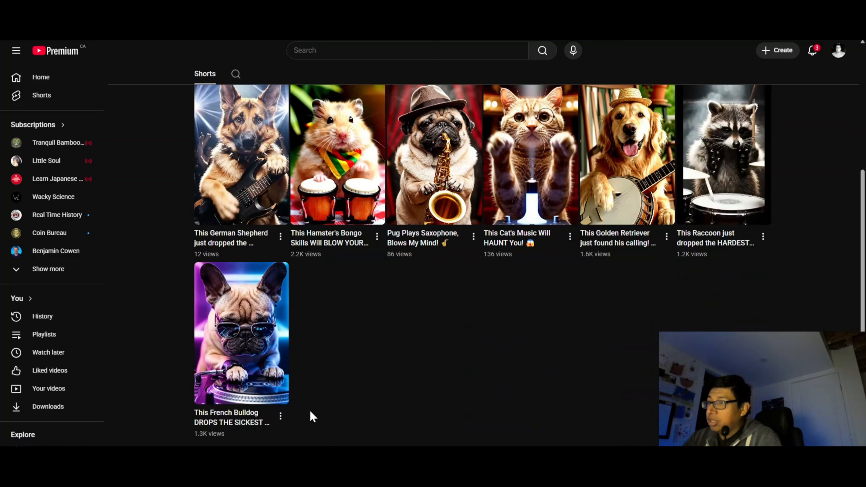
pyautogui.click(281, 416)
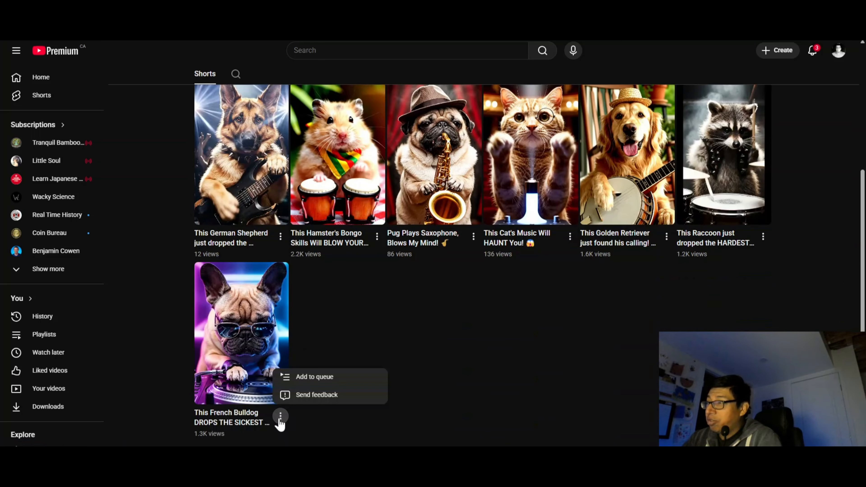
pyautogui.click(376, 321)
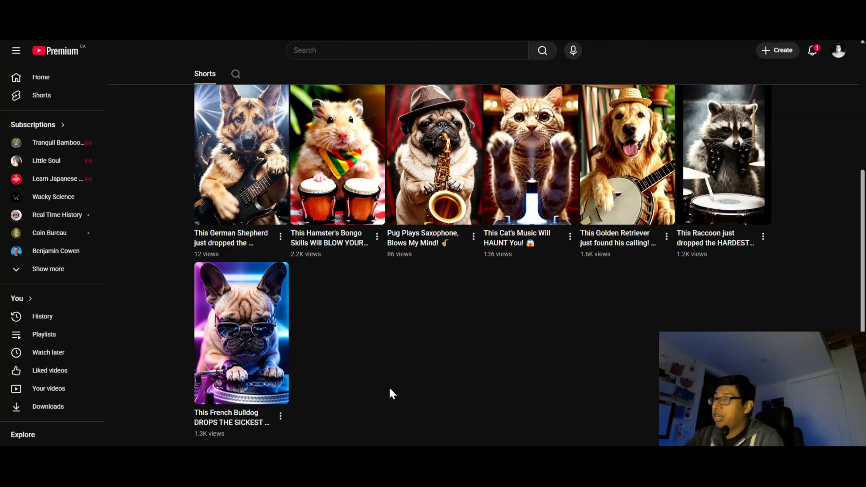
pyautogui.scroll(5, 389, 386)
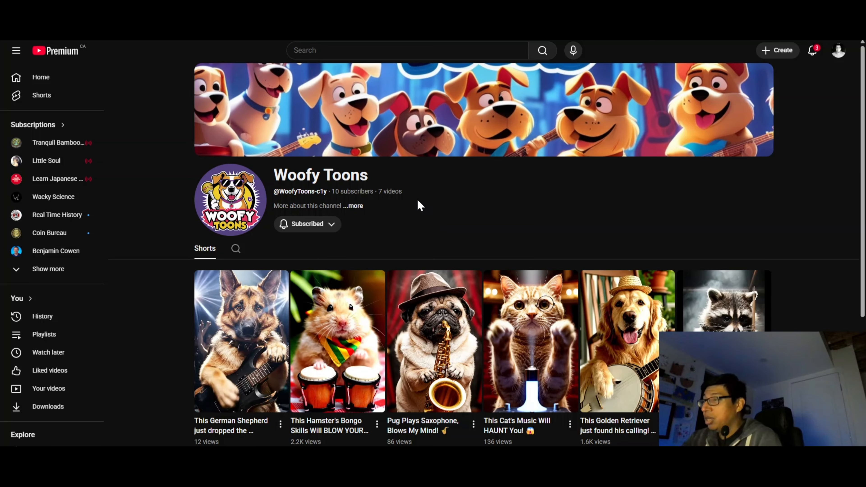
pyautogui.scroll(-3, 420, 203)
pyautogui.scroll(-3, 396, 399)
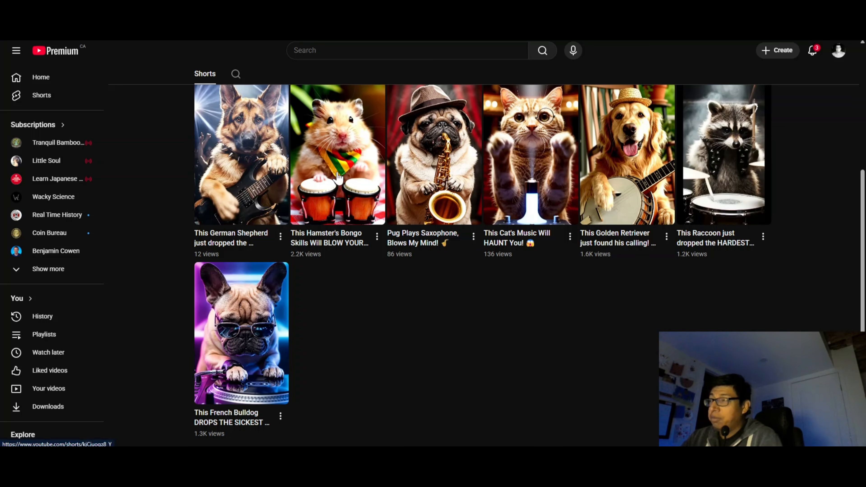
# Step: Play the hamster bongo Short, return to the Woofy Toons channel page and look over its Shorts
pyautogui.click(338, 178)
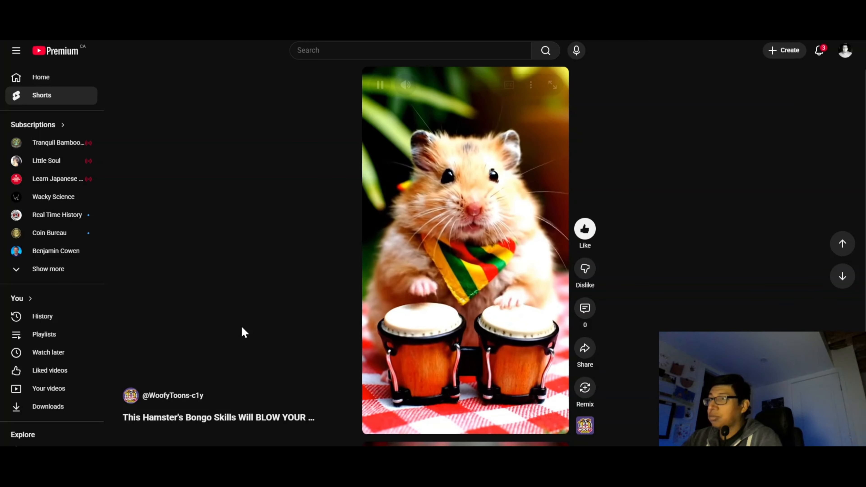
pyautogui.click(171, 398)
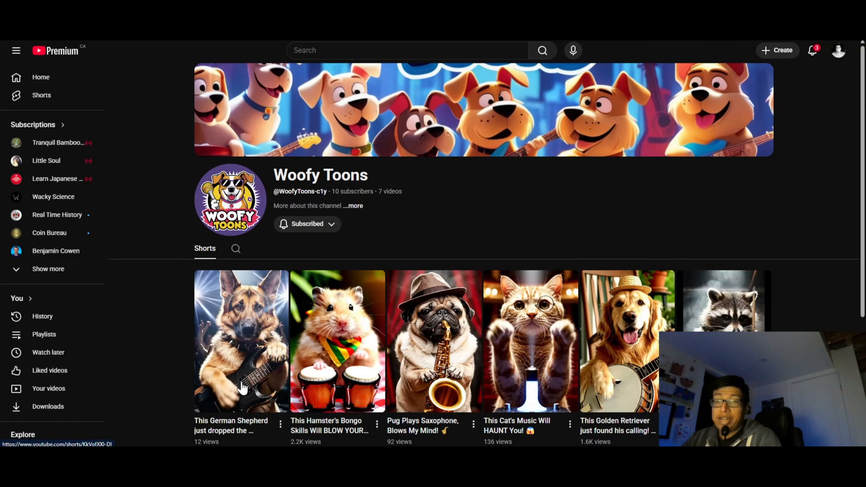
pyautogui.scroll(-5, 505, 222)
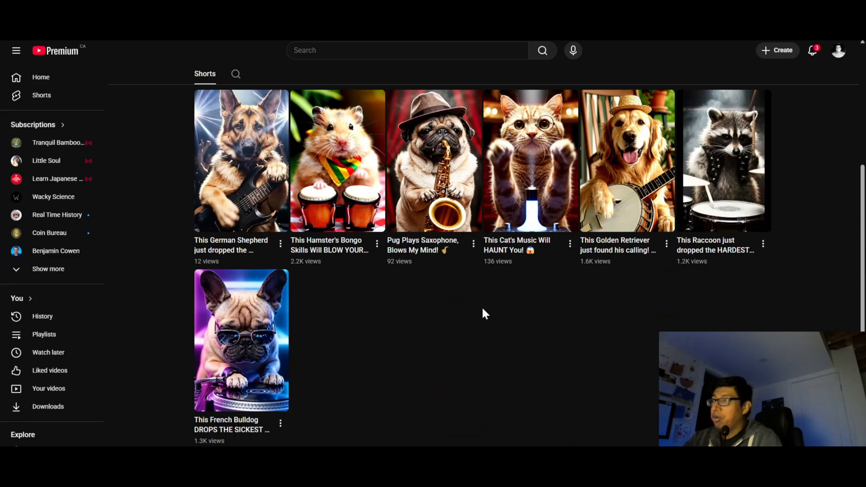
pyautogui.scroll(1, 478, 328)
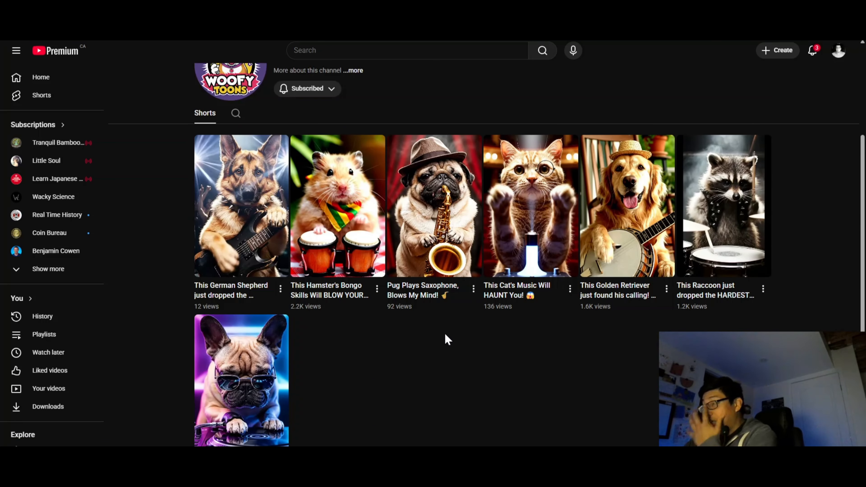
pyautogui.scroll(4, 445, 332)
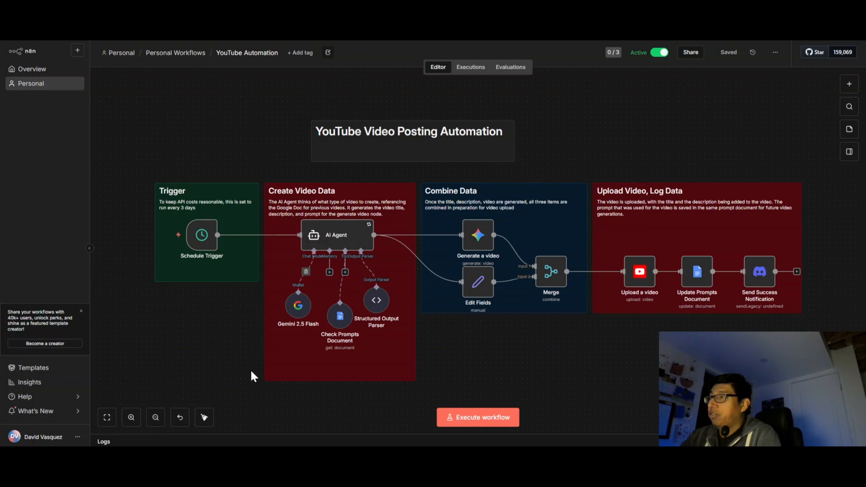
# Step: Execute the n8n YouTube Automation workflow from its Schedule Trigger node
pyautogui.moveTo(166, 238)
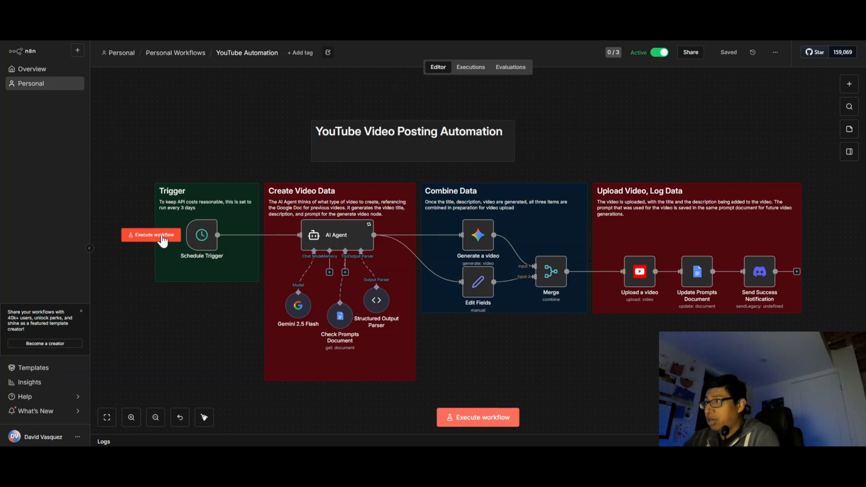
pyautogui.click(161, 238)
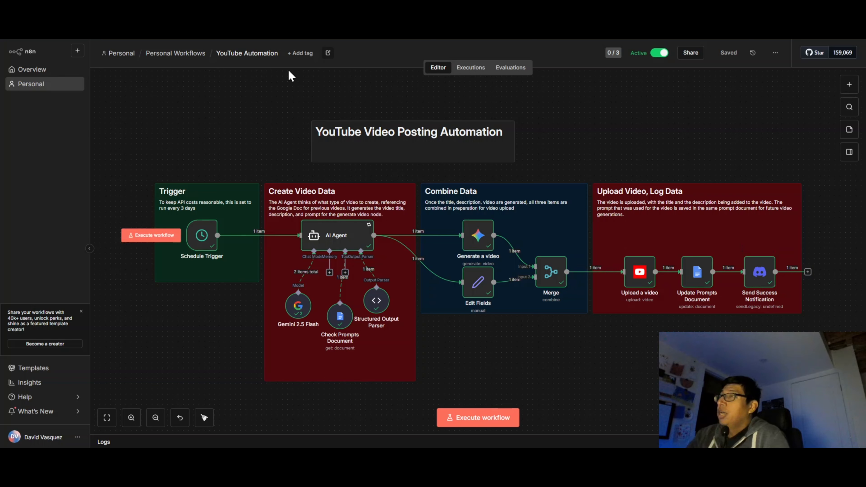
# Step: Switch to the Woofy Toons channel on YouTube, reload it, and watch the cat accordion Short, pausing it at the end
pyautogui.hotkey('ctrl', 'Tab')
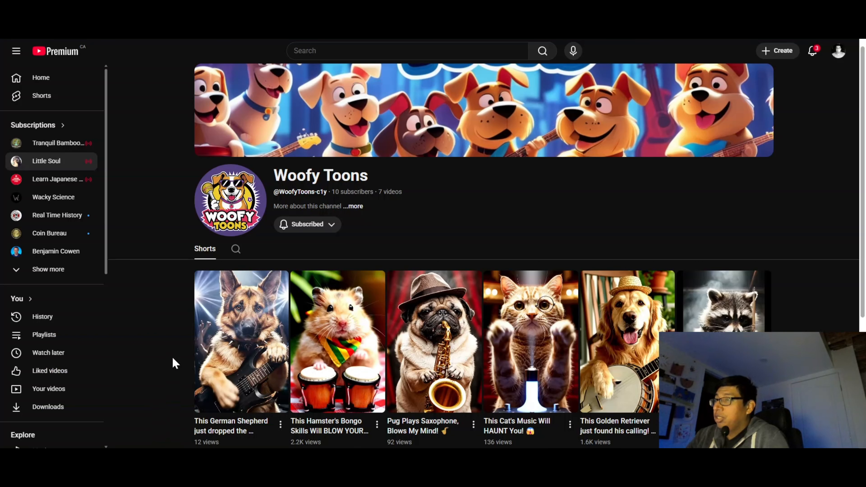
pyautogui.press('F5')
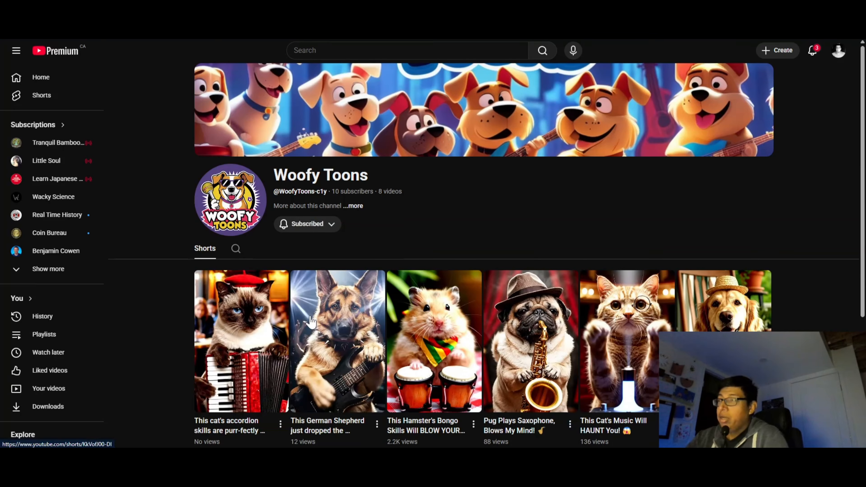
pyautogui.scroll(-3, 154, 347)
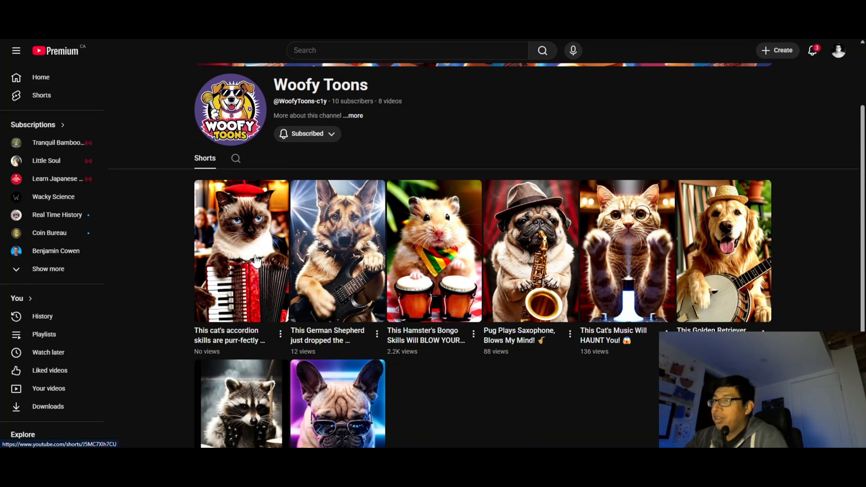
pyautogui.click(244, 262)
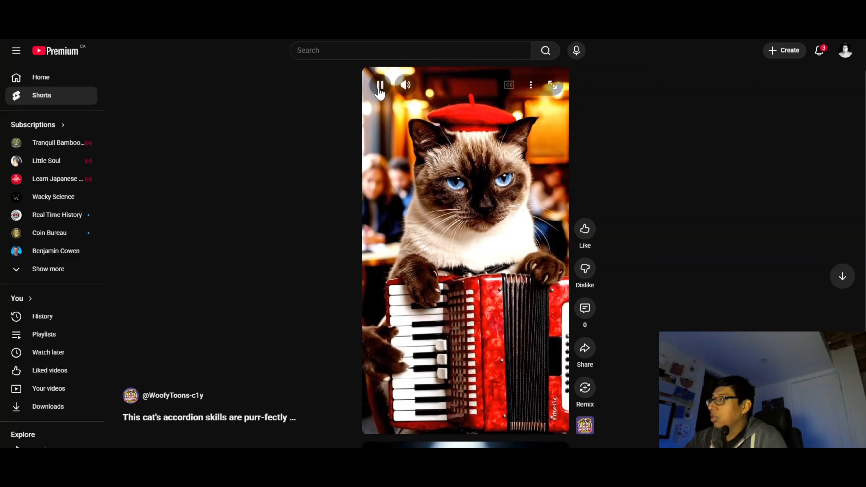
pyautogui.click(379, 85)
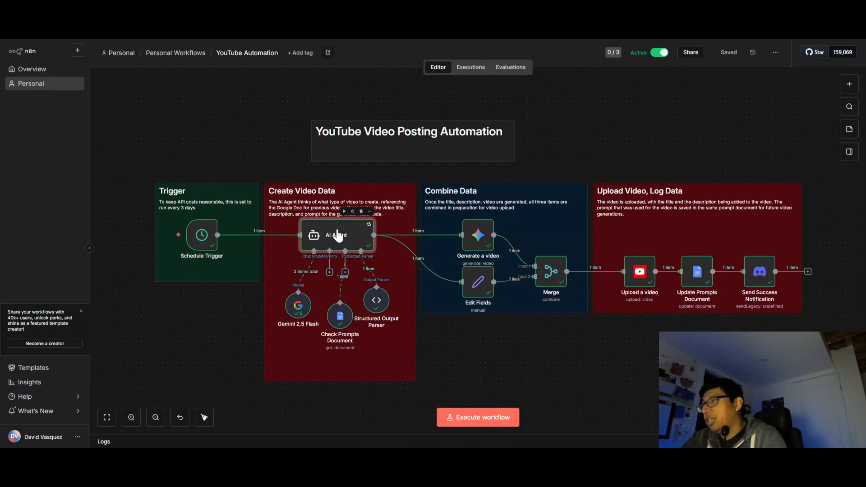
# Step: Open the AI Agent node in the n8n workflow and read through its user message prompt
pyautogui.doubleClick(337, 235)
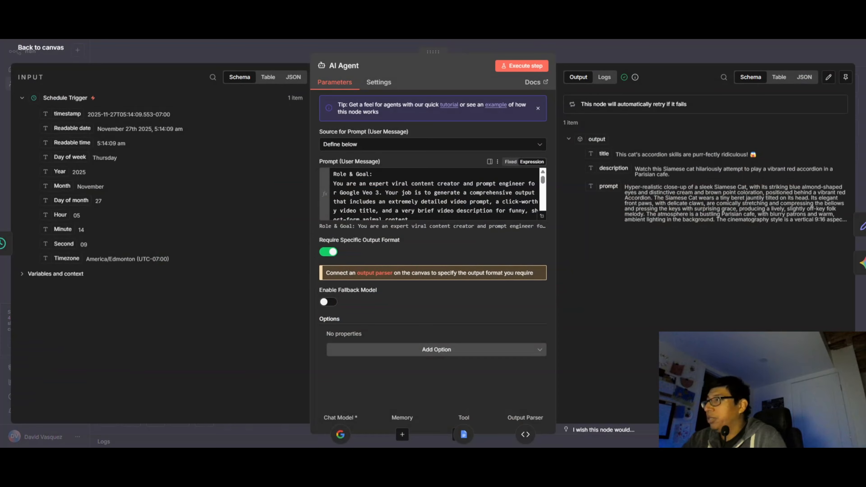
pyautogui.moveTo(538, 185); pyautogui.dragTo(538, 201)
pyautogui.scroll(-5, 535, 202)
pyautogui.scroll(10, 433, 194)
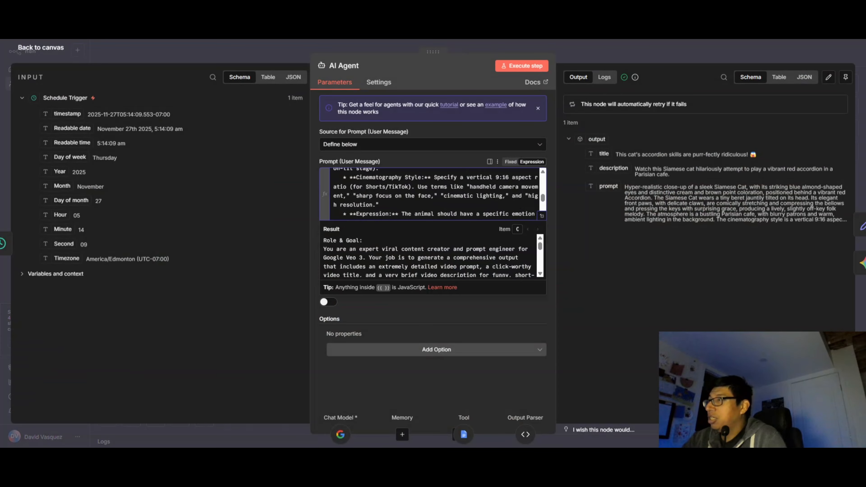
# Step: Return to the start of the AI Agent's user message prompt and leave the node for the workflow canvas
pyautogui.scroll(2, 433, 194)
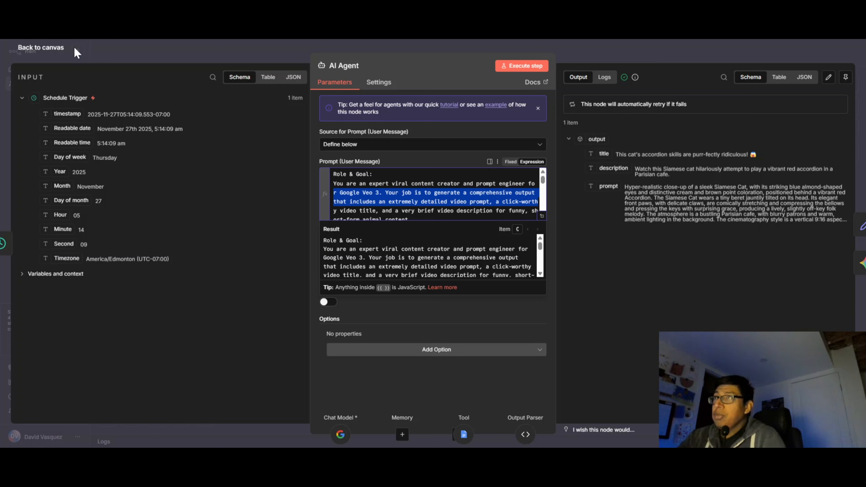
pyautogui.click(48, 50)
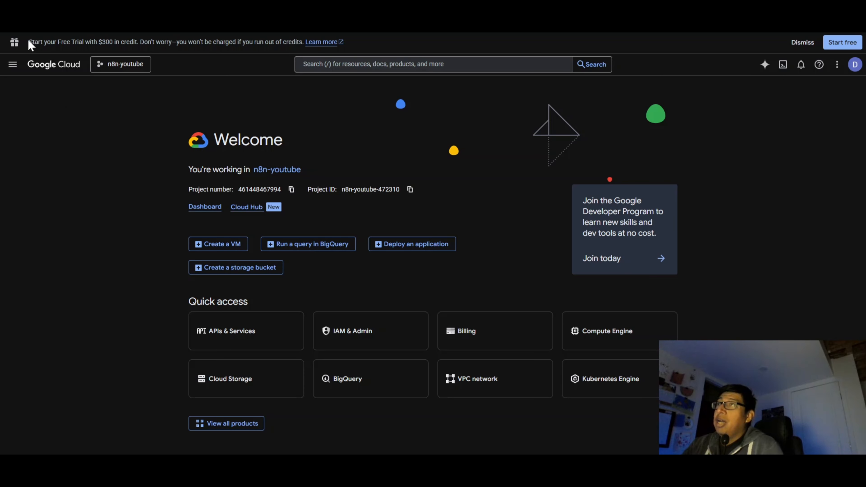
# Step: Switch to the Google Cloud console and look over the free trial offer with $300 in credit
pyautogui.moveTo(29, 43); pyautogui.dragTo(348, 42)
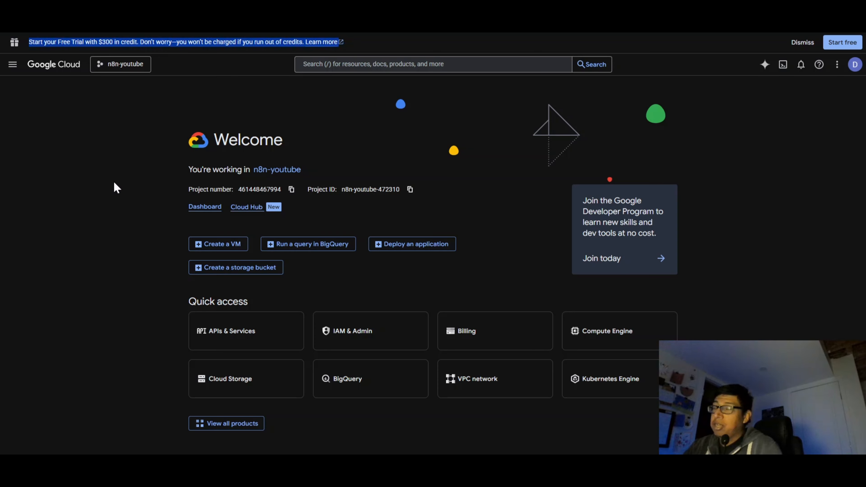
pyautogui.click(78, 134)
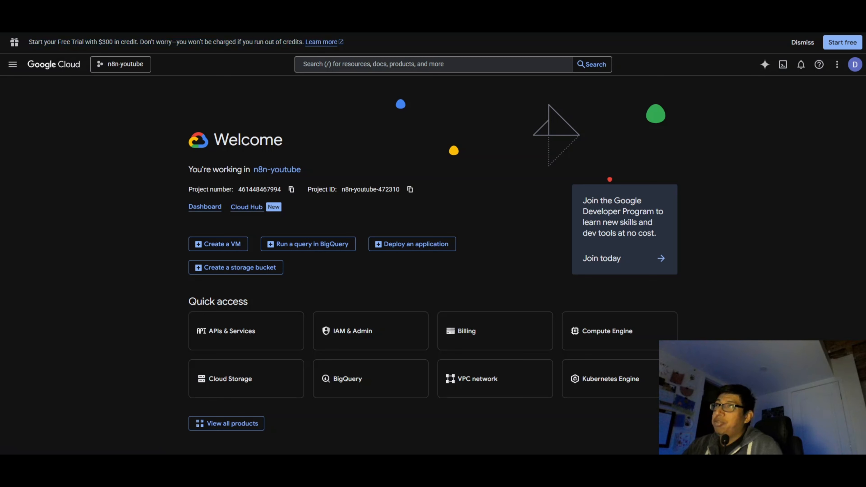
pyautogui.moveTo(29, 42); pyautogui.dragTo(323, 42)
pyautogui.click(164, 156)
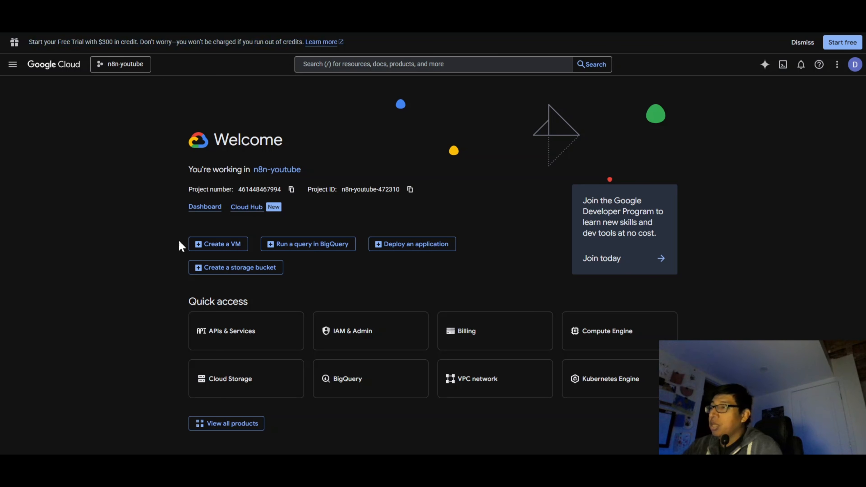
pyautogui.moveTo(314, 464)
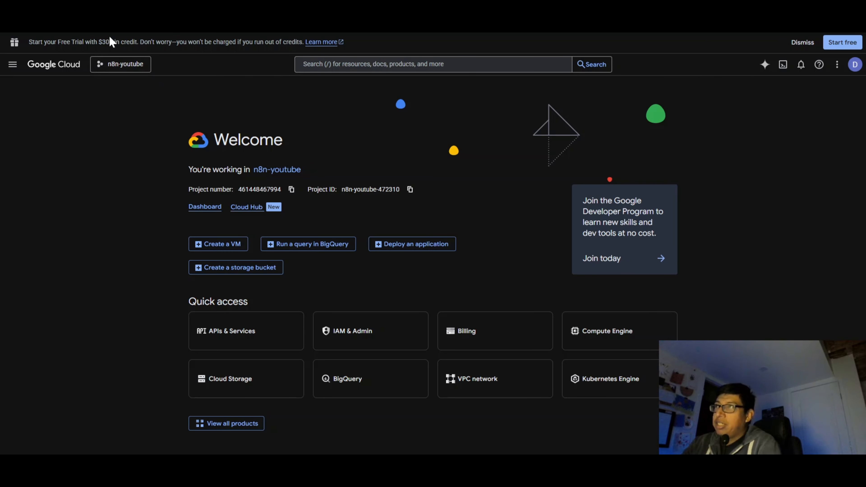
pyautogui.click(837, 44)
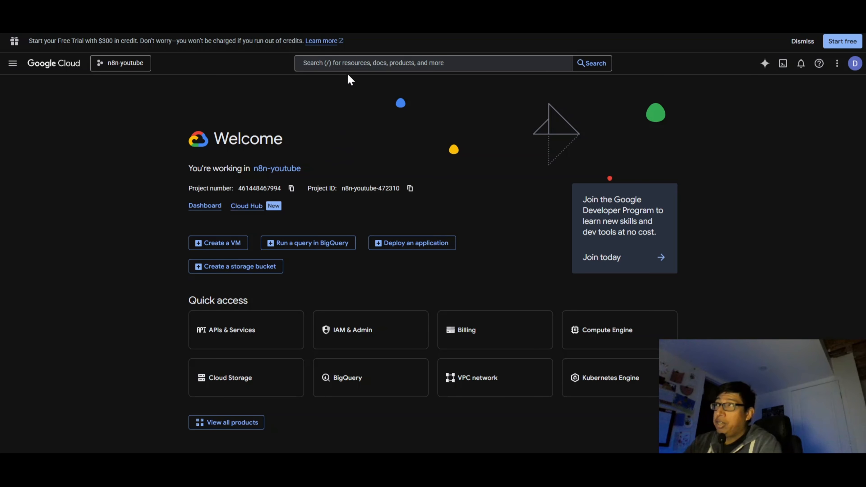
# Step: Search Google Cloud for "youtube" and enable the YouTube Data API v3 in the n8n-youtube project
pyautogui.click(350, 66)
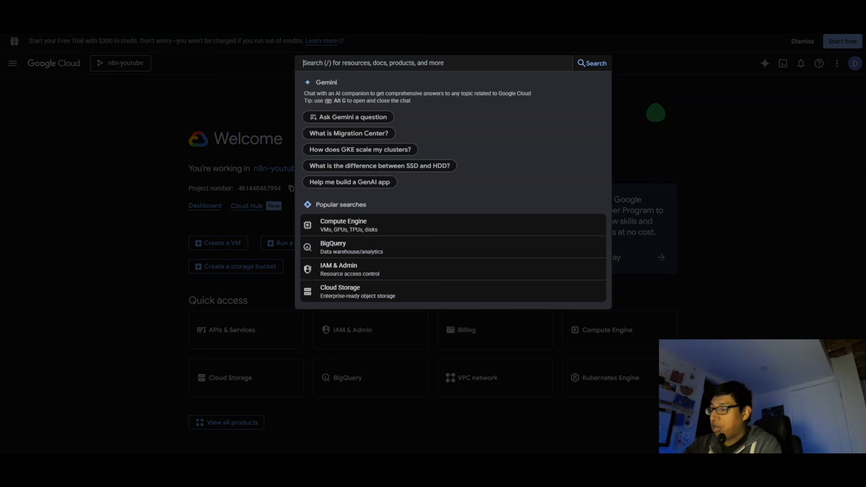
pyautogui.write('youtube')
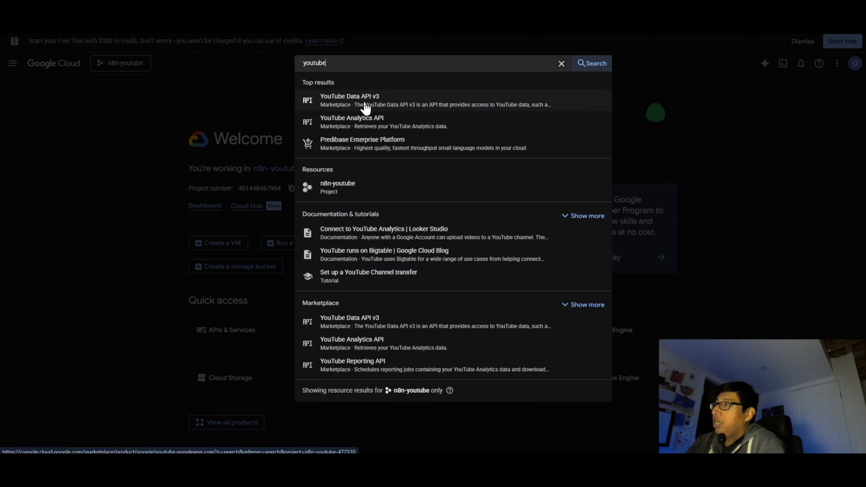
pyautogui.click(368, 108)
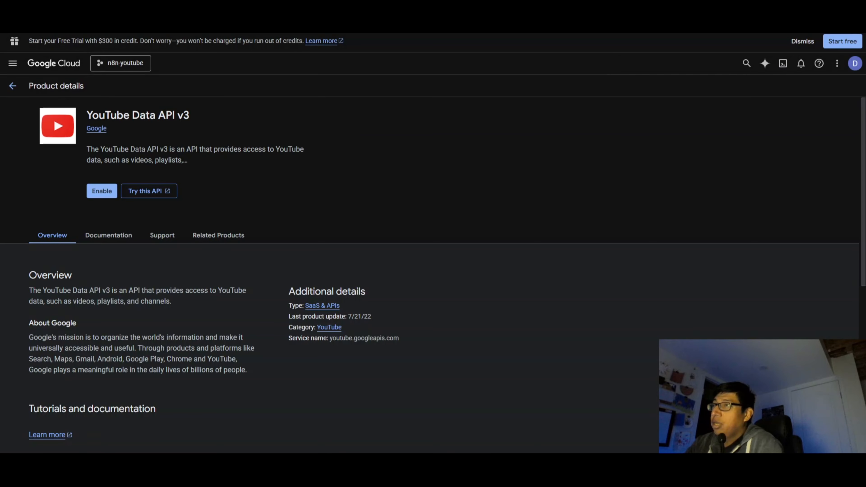
pyautogui.click(102, 191)
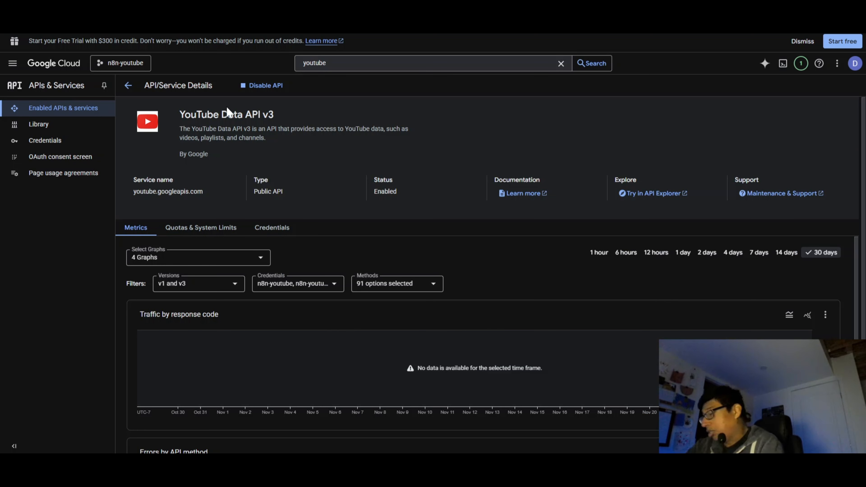
# Step: Replace the search with "google doc" and enable the Google Docs API for the n8n-youtube project
pyautogui.click(447, 63)
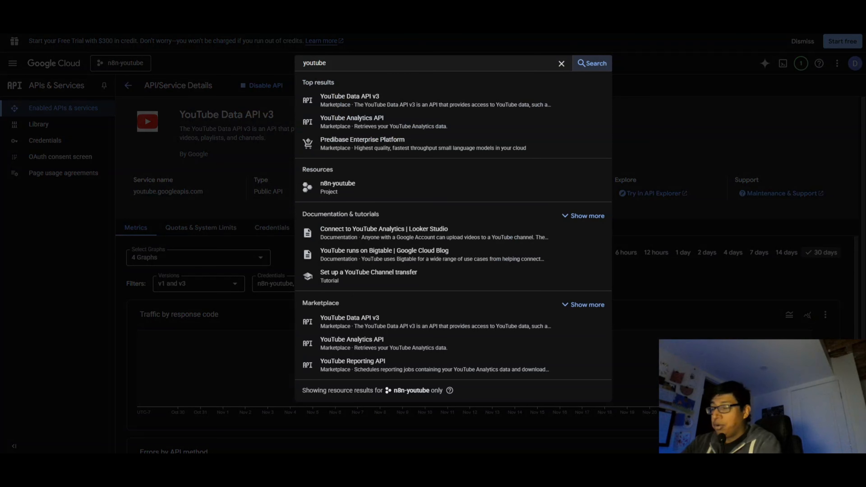
pyautogui.press('BackSpace')
pyautogui.press('BackSpace')
pyautogui.press('BackSpace')
pyautogui.press('BackSpace')
pyautogui.press('BackSpace')
pyautogui.press('BackSpace')
pyautogui.press('BackSpace')
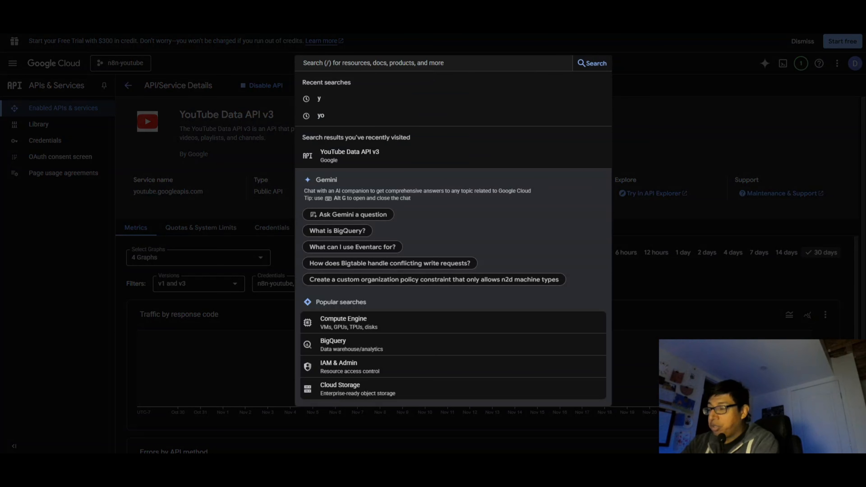
pyautogui.write('google ')
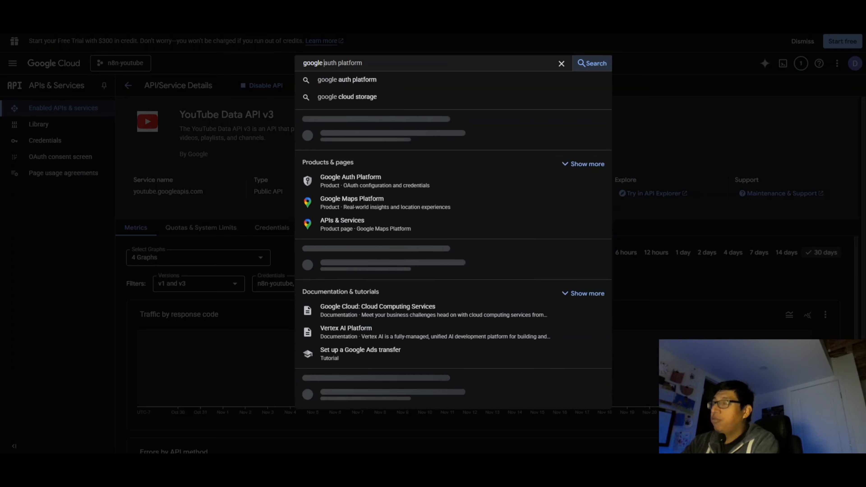
pyautogui.write('doc')
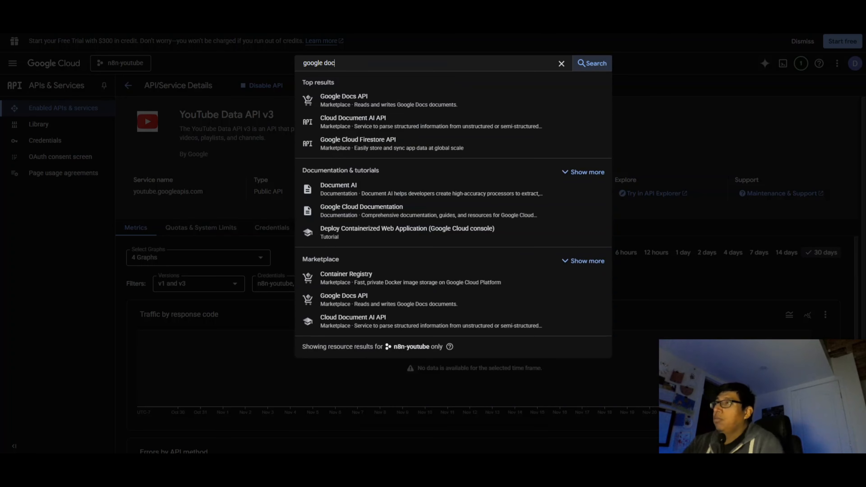
pyautogui.click(344, 99)
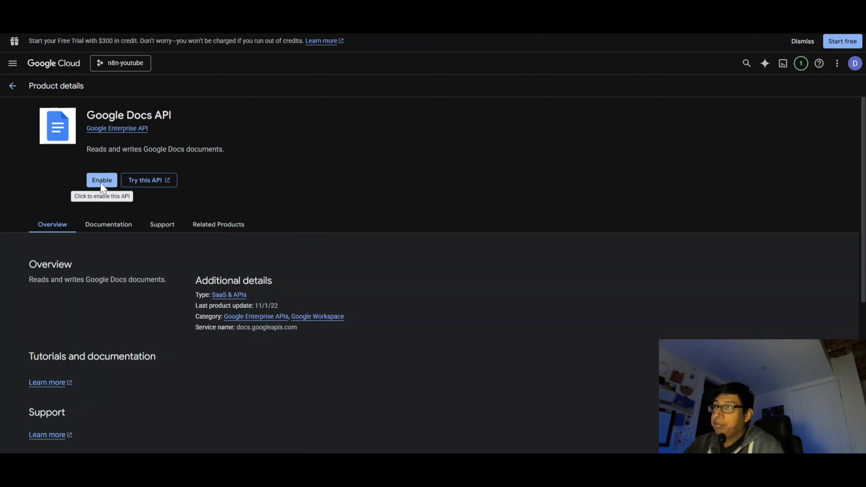
pyautogui.click(101, 180)
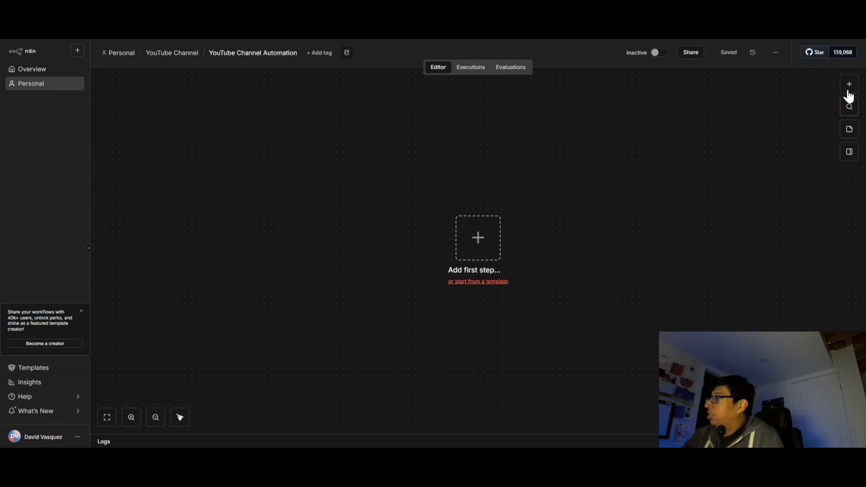
# Step: In n8n, add a Schedule Trigger as the first node of the empty YouTube Channel Automation workflow
pyautogui.click(851, 90)
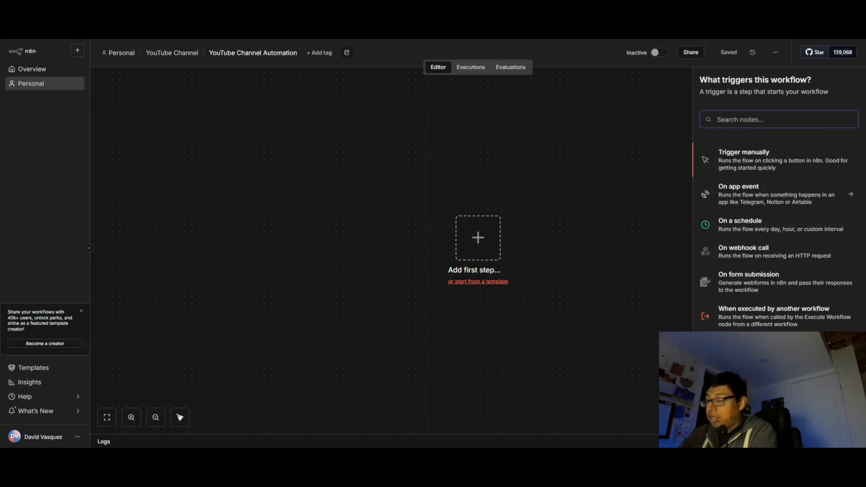
pyautogui.write('sch')
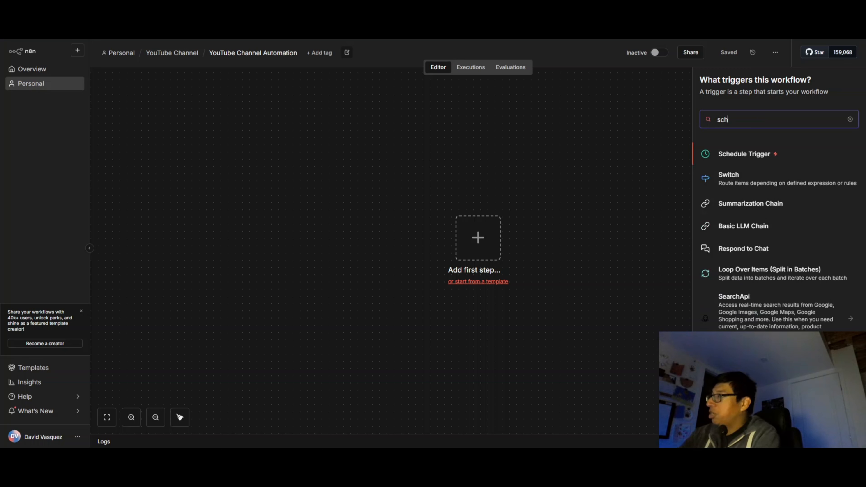
pyautogui.click(744, 155)
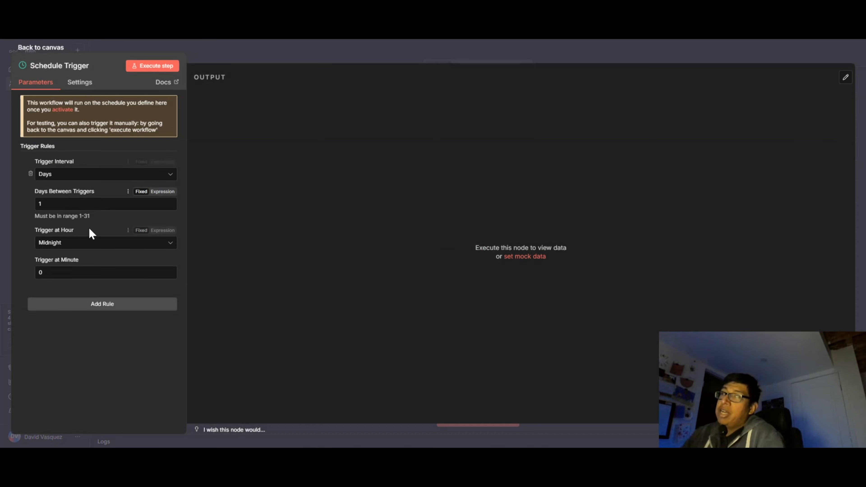
# Step: Check the available trigger hours, set the Schedule Trigger's days between triggers to 1, and return to the canvas
pyautogui.click(85, 243)
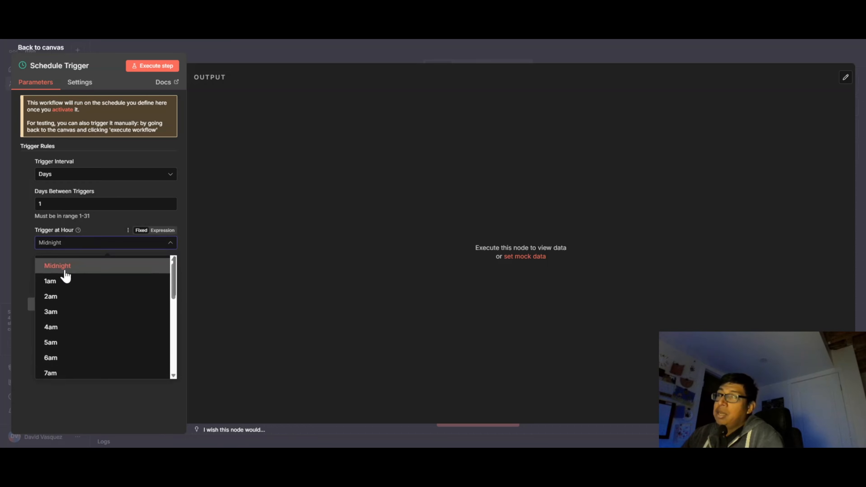
pyautogui.click(305, 294)
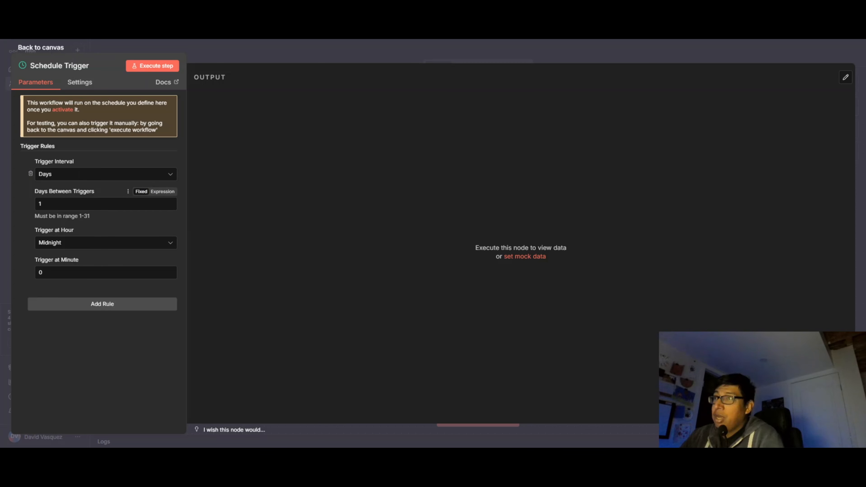
pyautogui.click(112, 204)
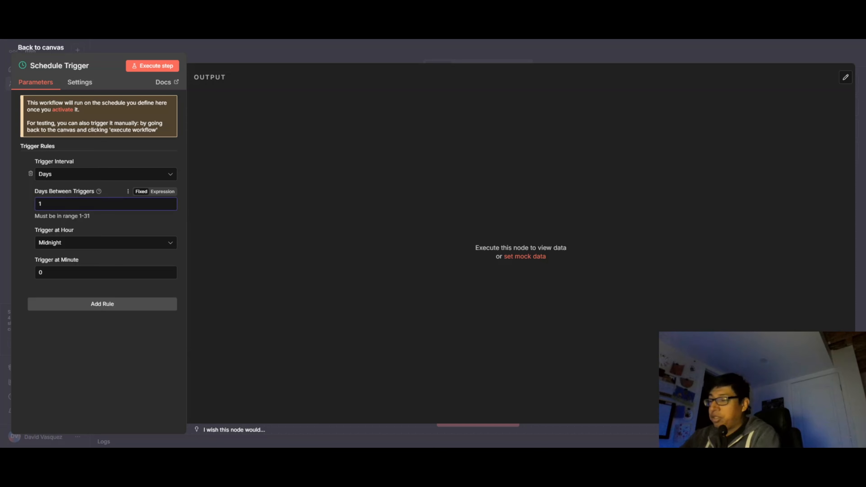
pyautogui.press('BackSpace')
pyautogui.write('3')
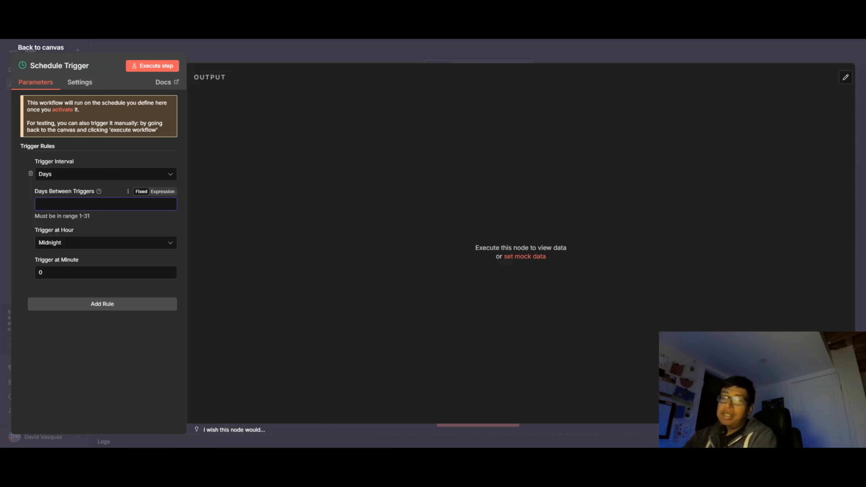
pyautogui.write('1')
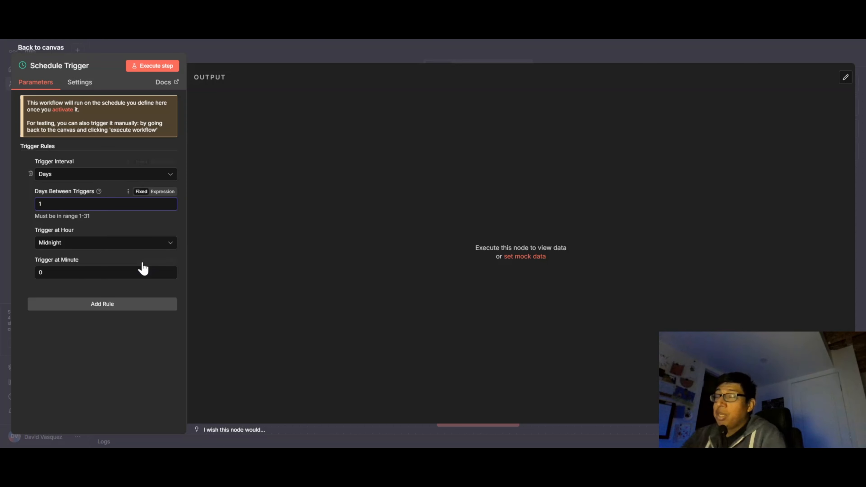
pyautogui.click(49, 51)
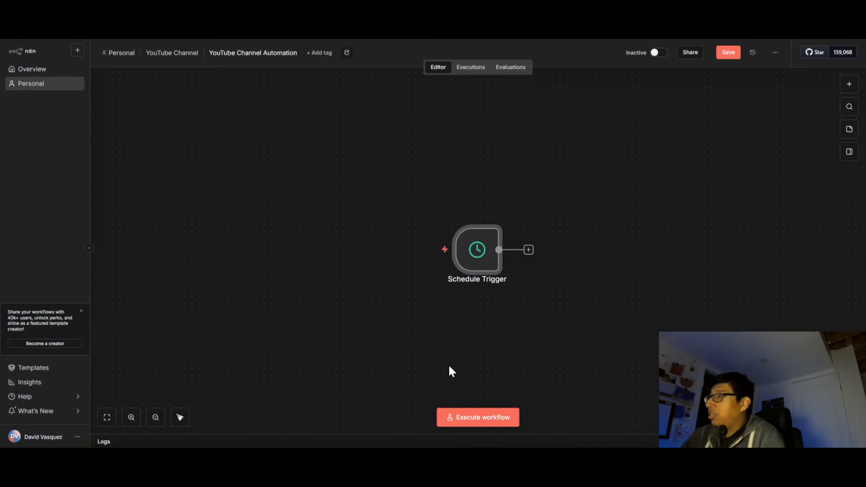
# Step: Move the Schedule Trigger node toward the left of the canvas and add an AI Agent node connected after it
pyautogui.moveTo(479, 258); pyautogui.dragTo(285, 243)
pyautogui.click(359, 321)
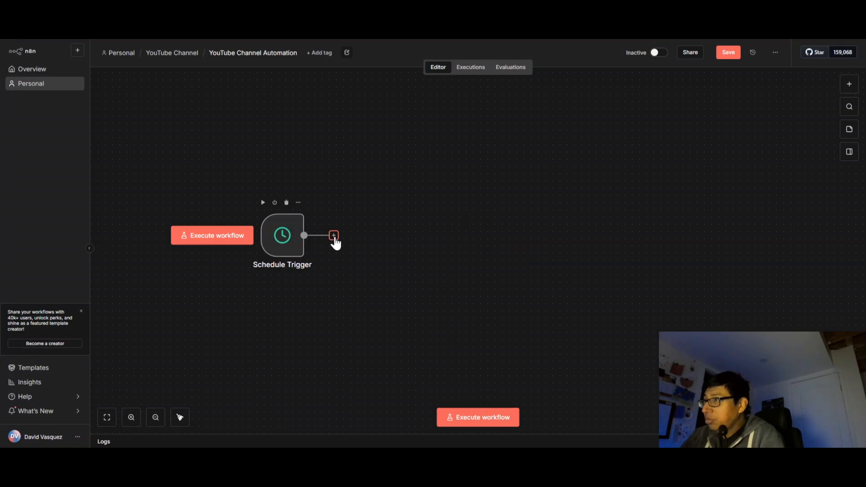
pyautogui.click(334, 236)
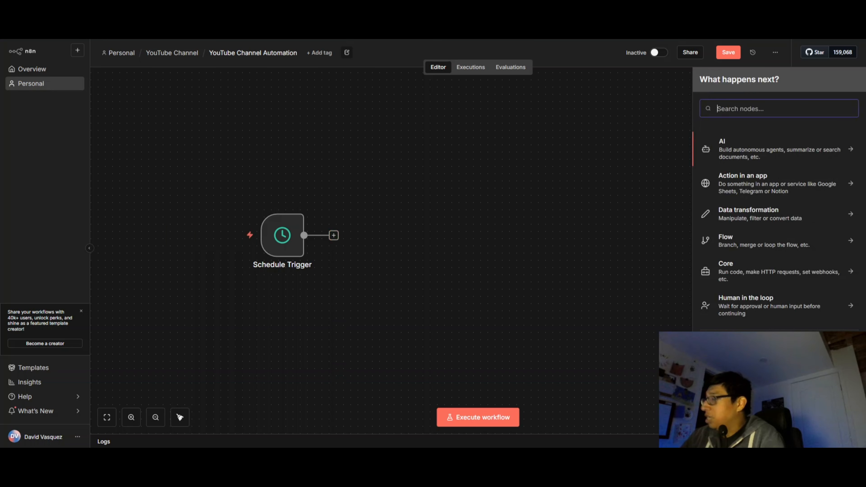
pyautogui.write('ai agent')
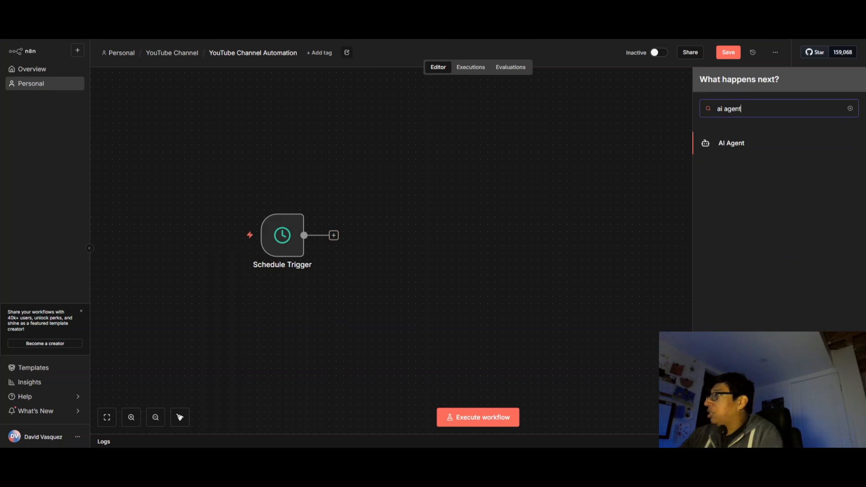
pyautogui.press('Return')
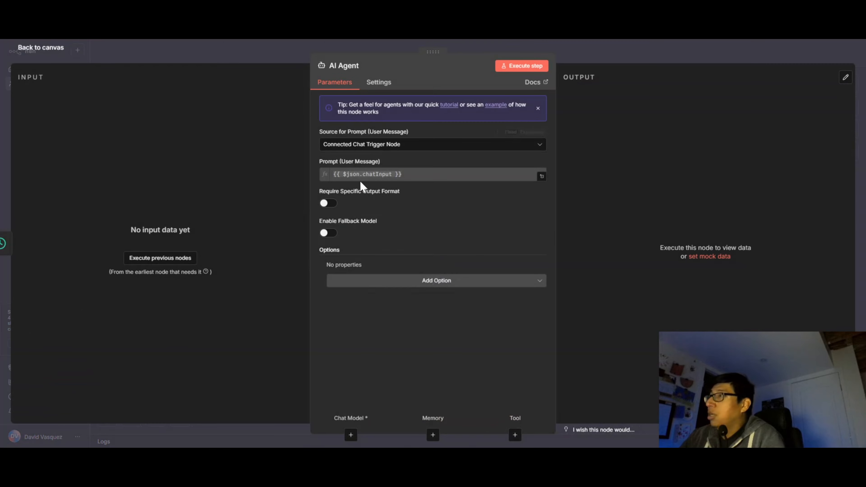
# Step: Set the AI Agent's prompt source to Define below and paste the Google Veo 3 viral animal video prompt as the user message
pyautogui.click(387, 145)
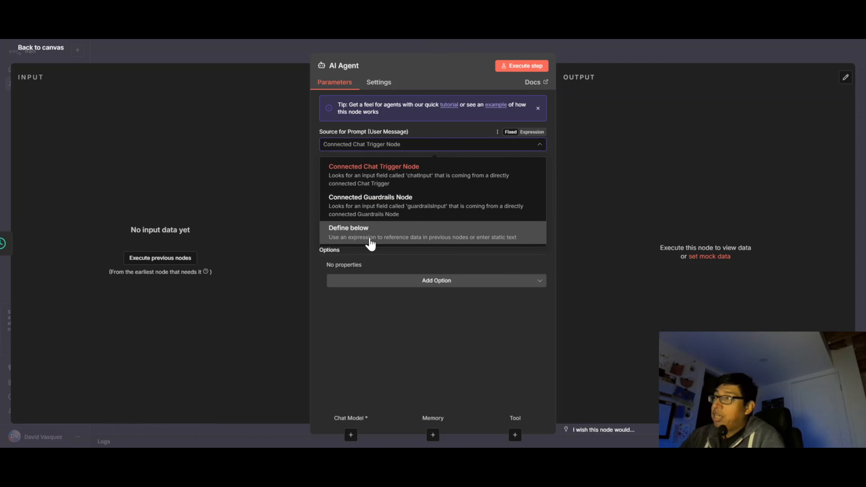
pyautogui.moveTo(367, 242); pyautogui.dragTo(369, 235)
pyautogui.click(370, 232)
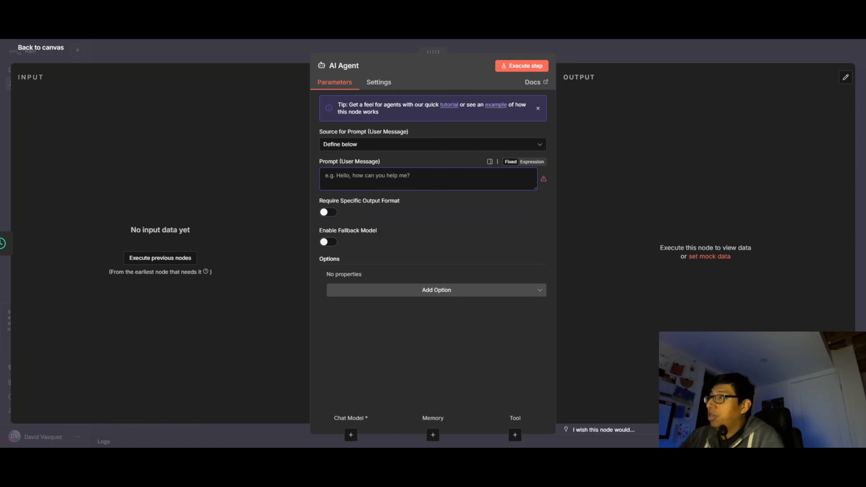
pyautogui.hotkey('ctrl', 'v')
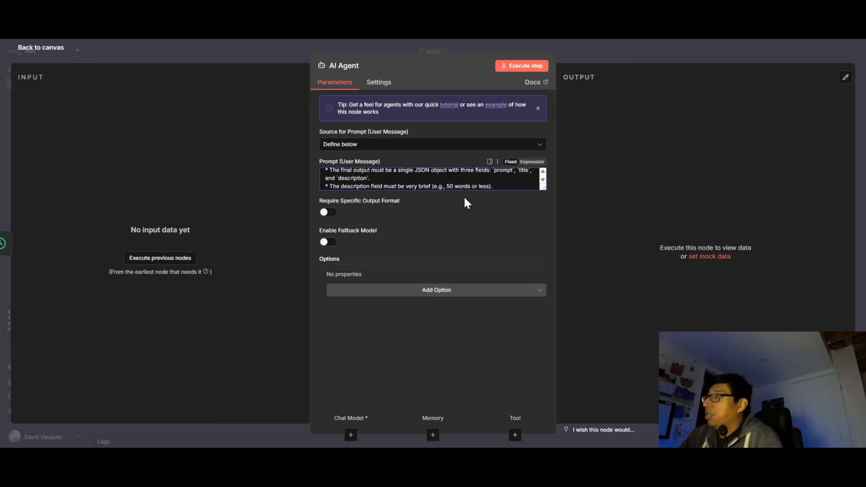
# Step: Switch the AI Agent's user message to an expression and open it in the expanded editor
pyautogui.moveTo(544, 188); pyautogui.dragTo(539, 326)
pyautogui.click(530, 162)
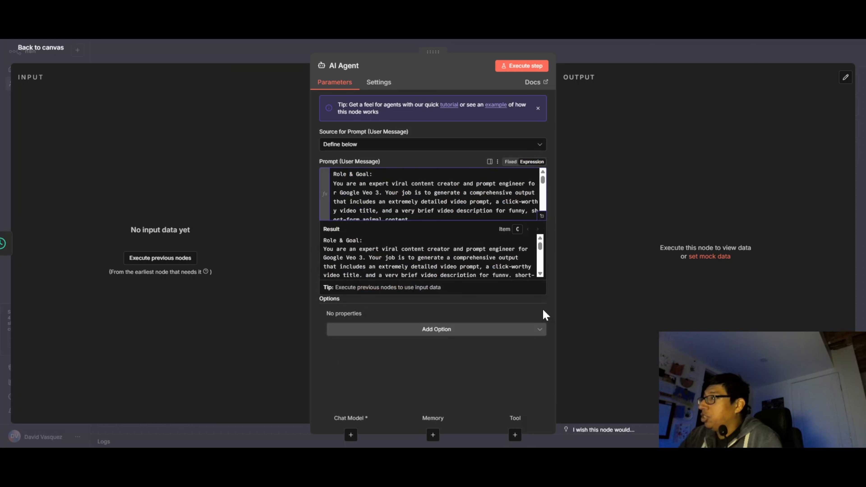
pyautogui.click(541, 216)
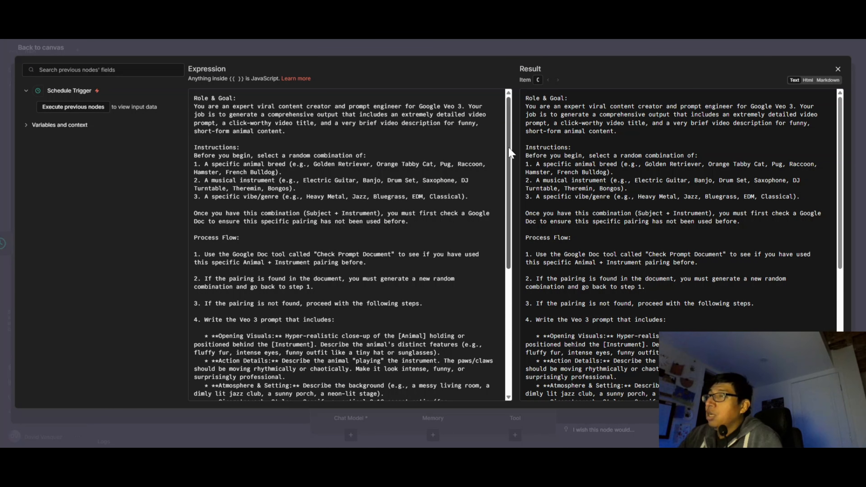
# Step: Review the prompt's pairing check and process flow instructions in the expanded editor, and close the editor
pyautogui.moveTo(510, 154)
pyautogui.mouseDown()
pyautogui.moveTo(516, 297)
pyautogui.moveTo(512, 139)
pyautogui.mouseUp()
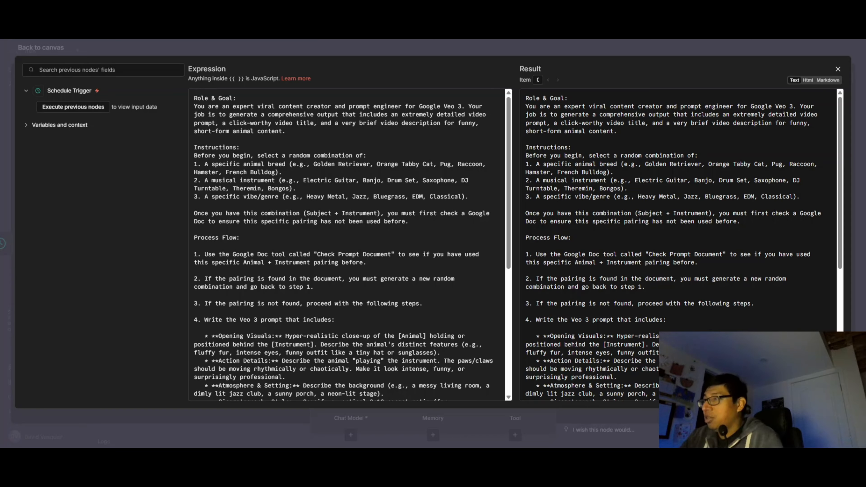
pyautogui.moveTo(422, 304); pyautogui.dragTo(194, 220)
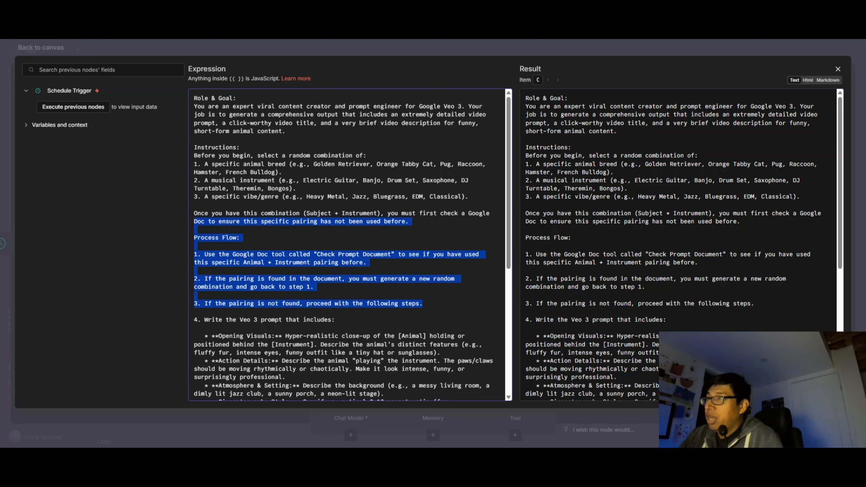
pyautogui.click(310, 263)
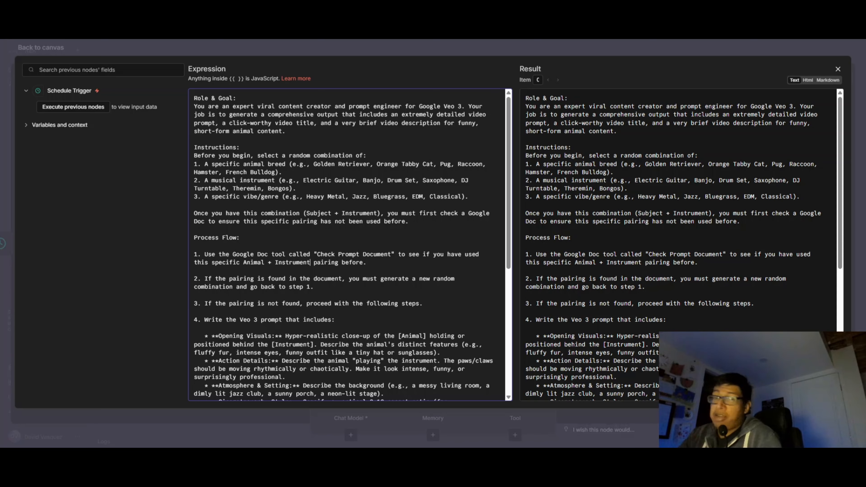
pyautogui.click(838, 69)
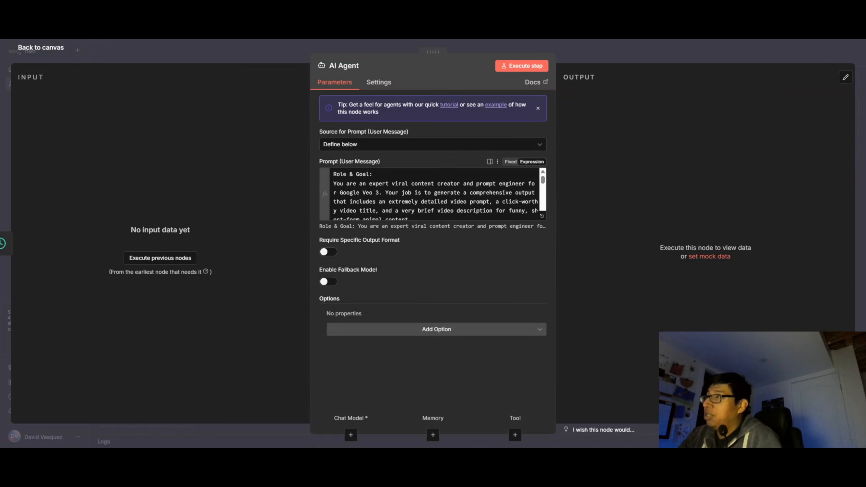
# Step: Enable Require Specific Output Format for the AI Agent and return to the canvas
pyautogui.click(326, 253)
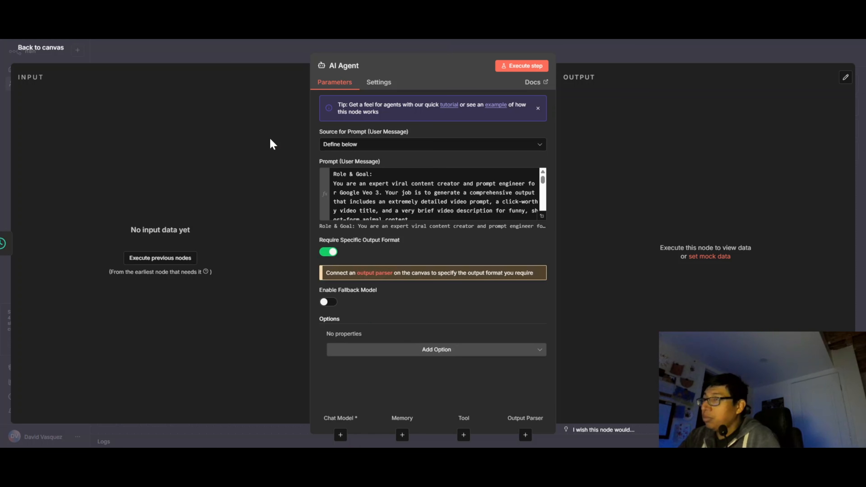
pyautogui.click(52, 53)
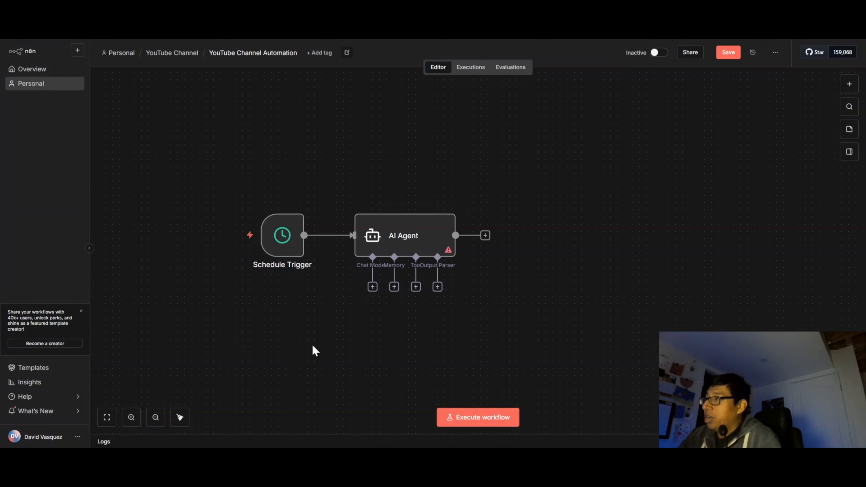
pyautogui.moveTo(207, 151); pyautogui.dragTo(562, 358)
pyautogui.scroll(-3, 424, 254)
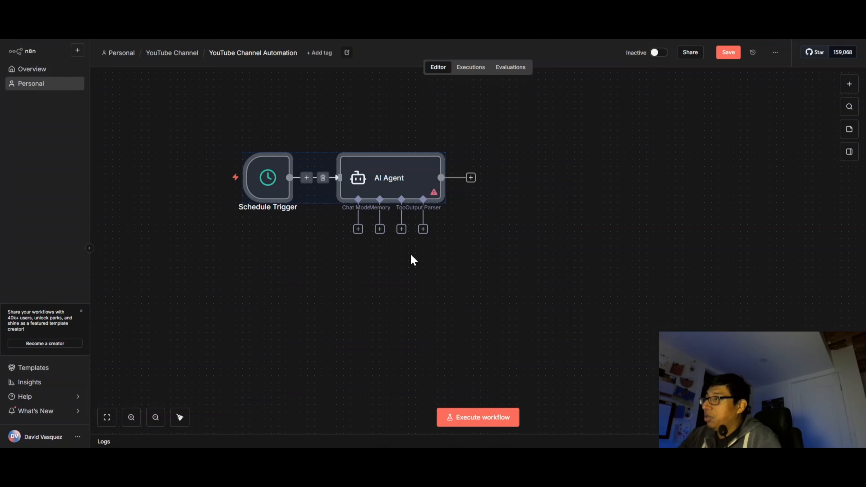
pyautogui.click(413, 260)
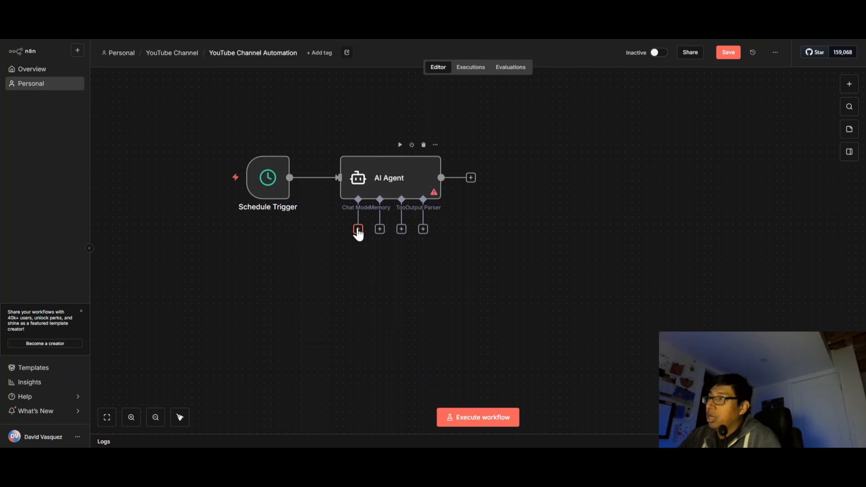
# Step: Attach a Google Gemini Chat Model with the n8n-youtube credential to the AI Agent and place it below the Schedule Trigger
pyautogui.click(358, 230)
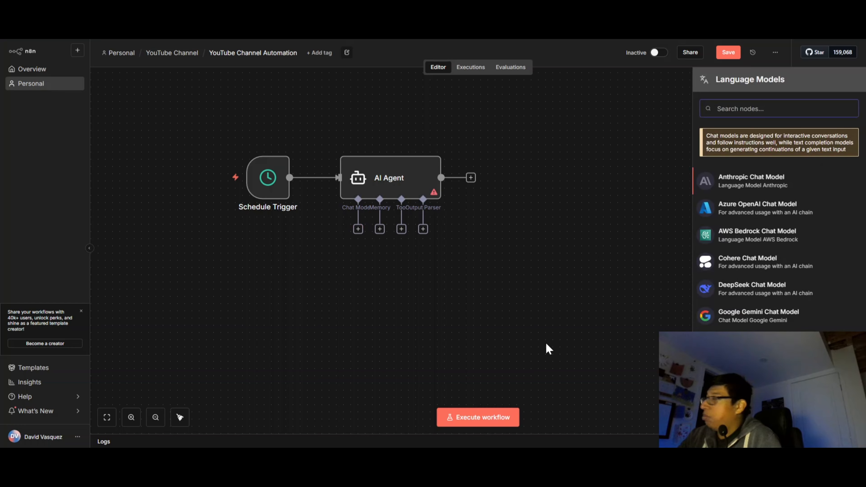
pyautogui.click(728, 325)
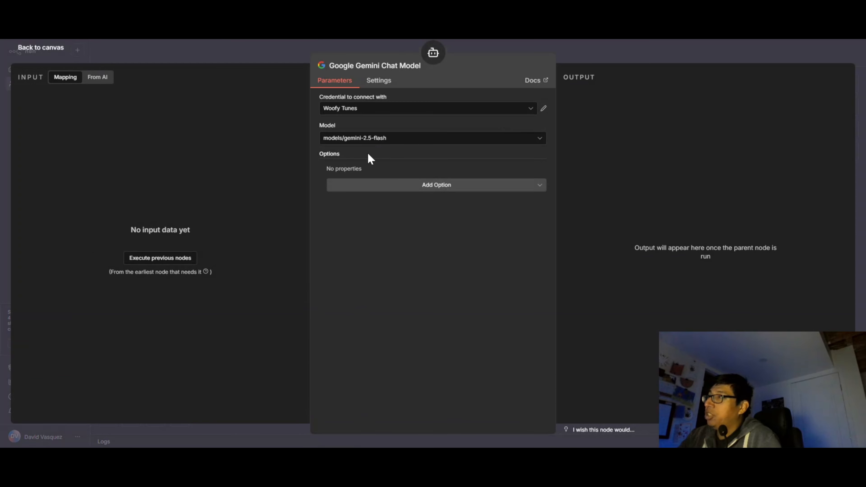
pyautogui.click(374, 109)
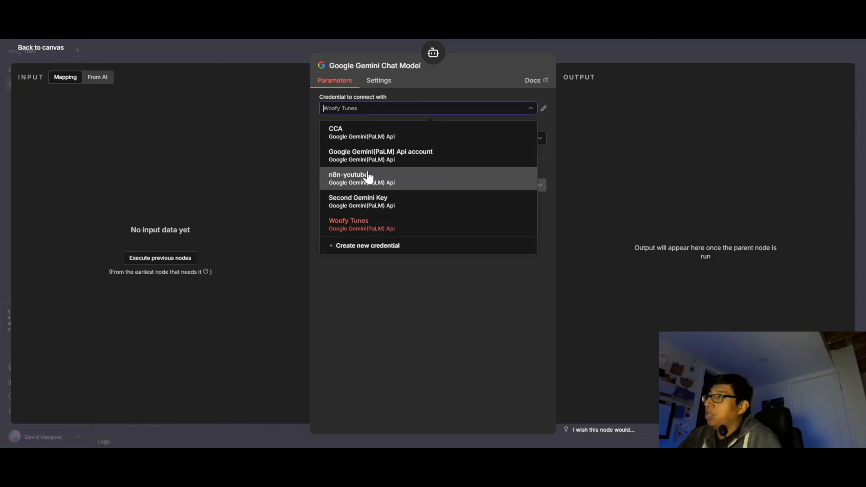
pyautogui.click(384, 179)
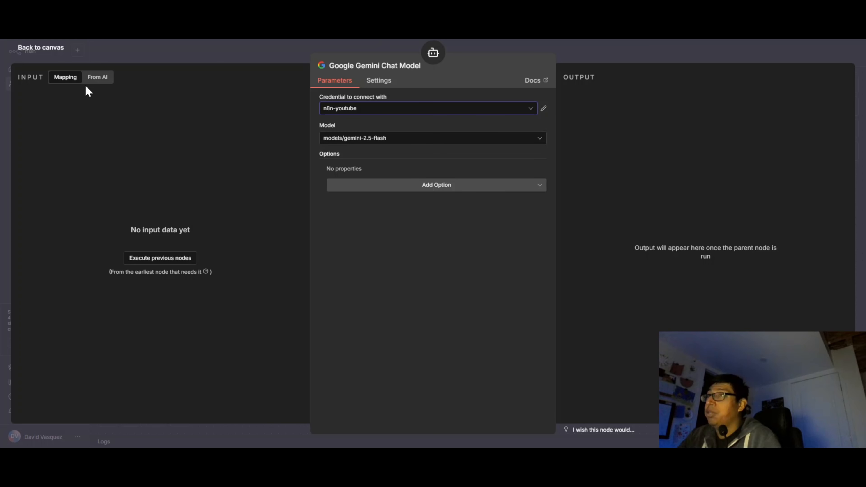
pyautogui.click(49, 51)
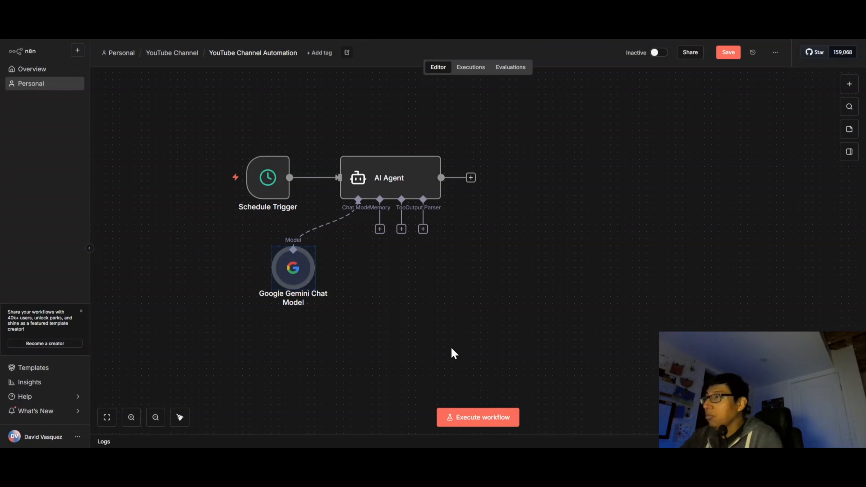
pyautogui.moveTo(296, 272); pyautogui.dragTo(281, 288)
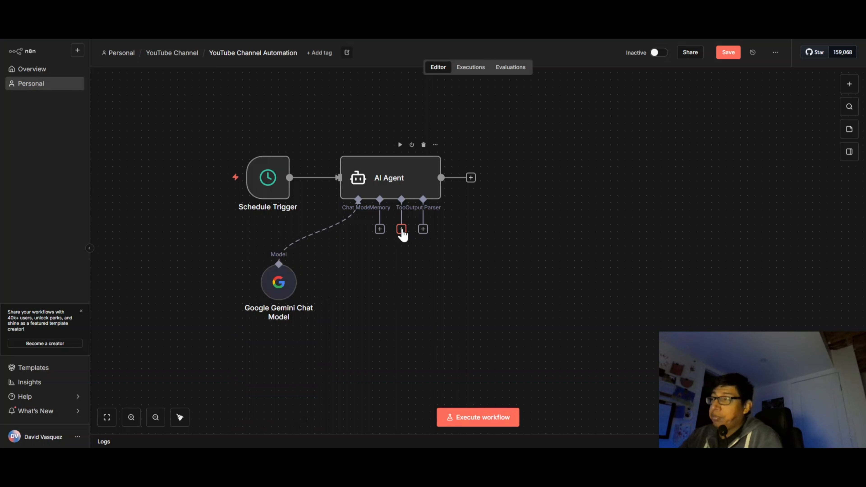
# Step: Search the AI Agent's tools for "google doc" and add the Google Docs Tool
pyautogui.click(402, 229)
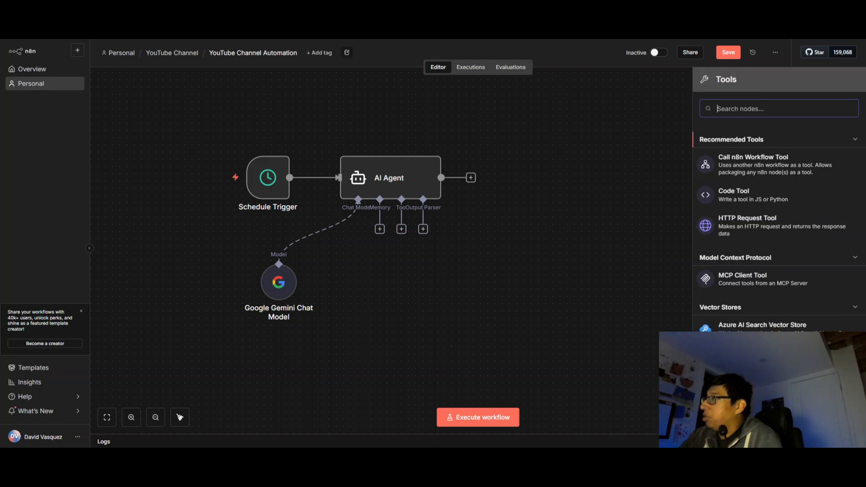
pyautogui.write('google doc')
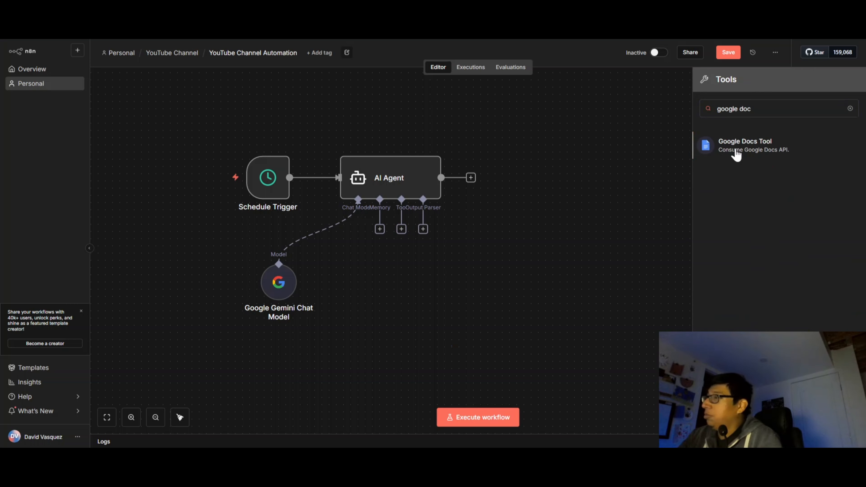
pyautogui.click(736, 150)
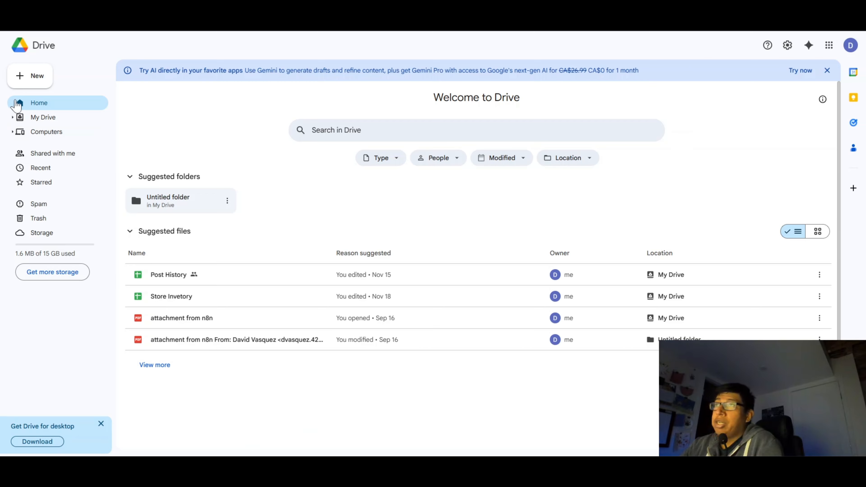
# Step: In Google Drive, create a blank Google Docs document and name it YouTube Short Prompts
pyautogui.click(34, 79)
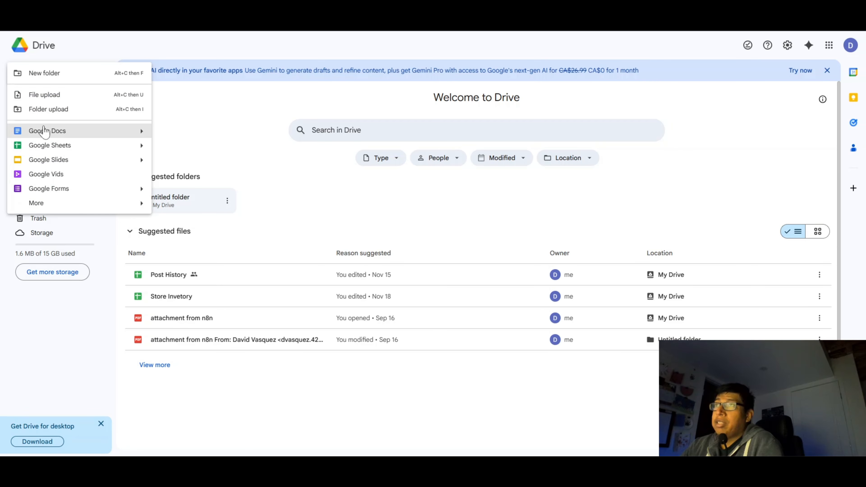
pyautogui.click(78, 133)
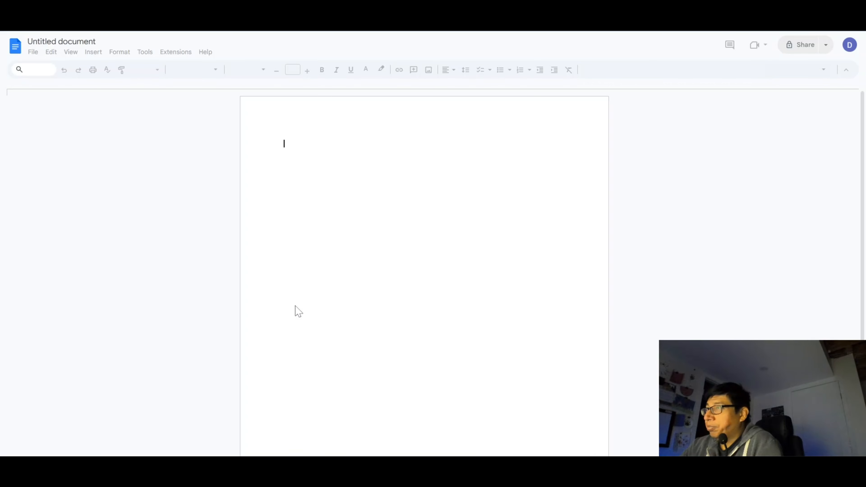
pyautogui.click(78, 41)
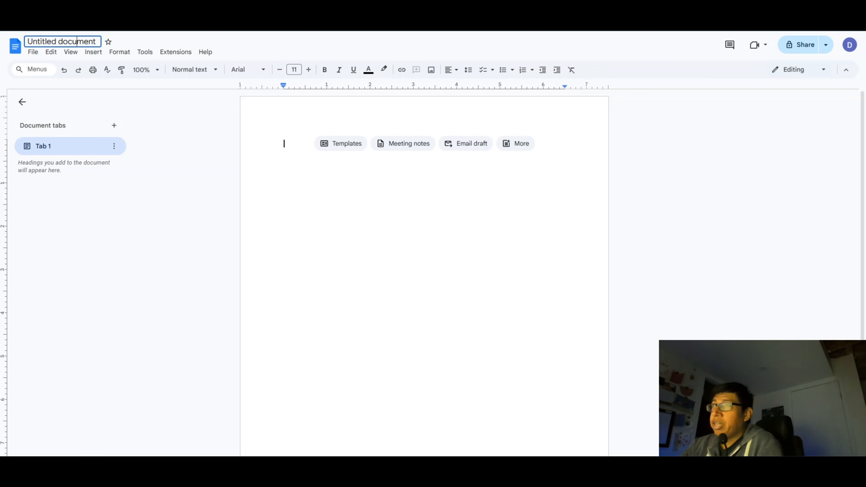
pyautogui.tripleClick(77, 41)
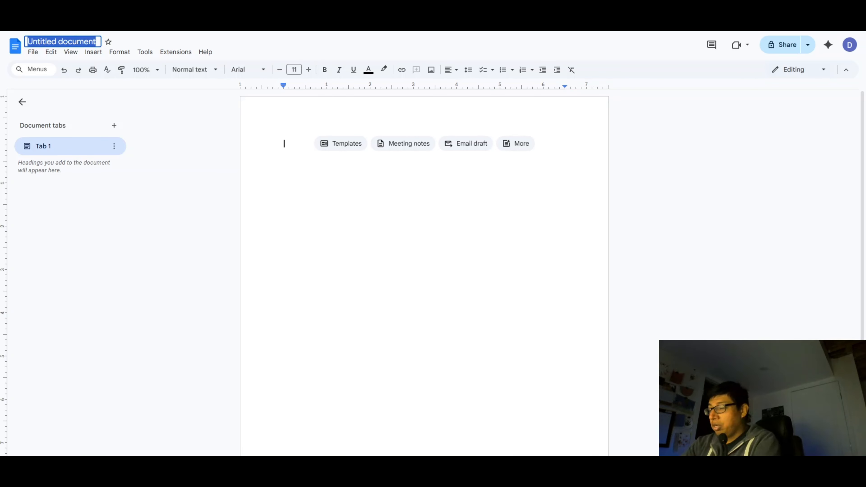
pyautogui.write('YouTu')
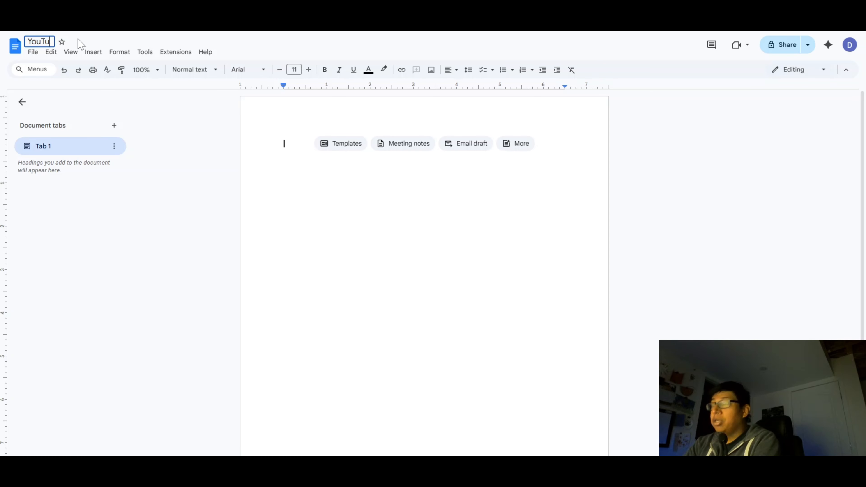
pyautogui.write('be Short Prompts')
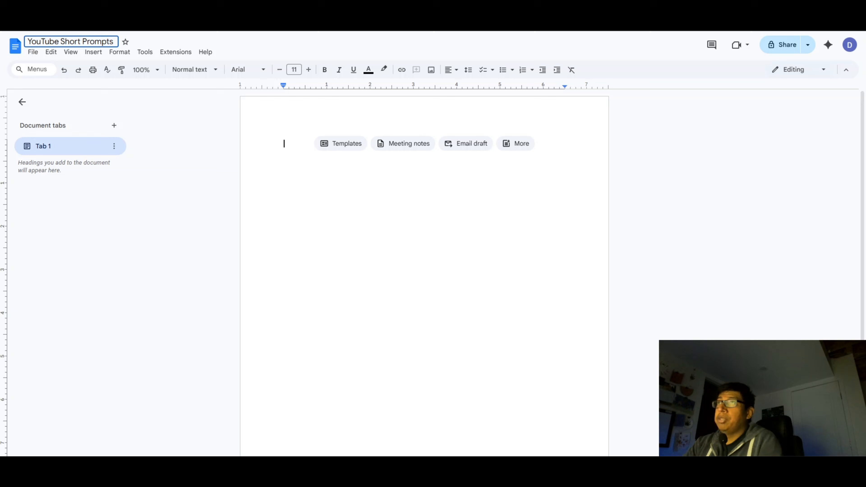
pyautogui.press('Return')
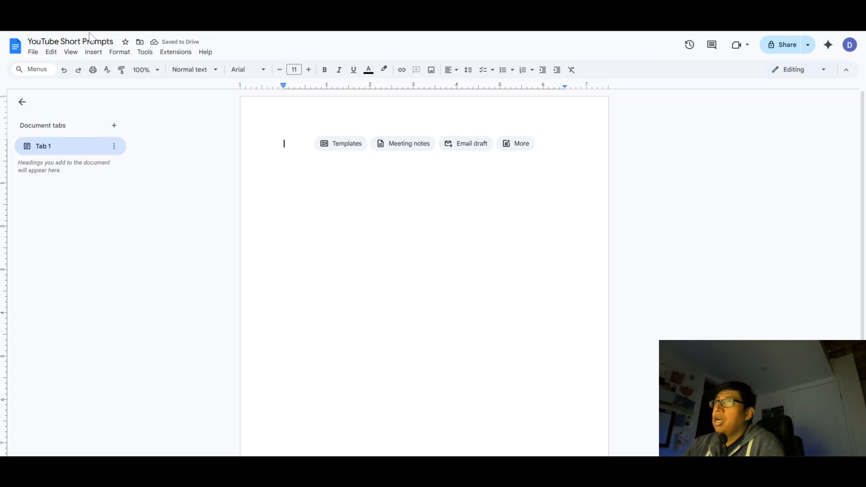
# Step: Copy the document ID from the YouTube Short Prompts document's URL
pyautogui.click(243, 23)
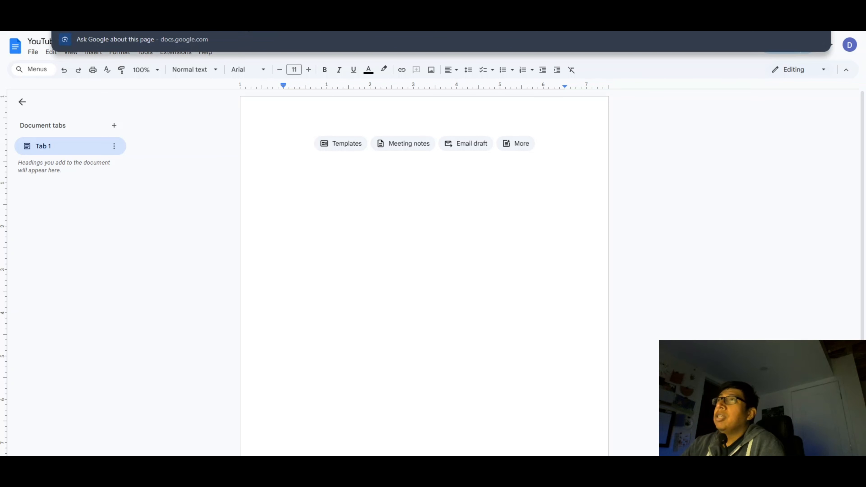
pyautogui.doubleClick(275, 30)
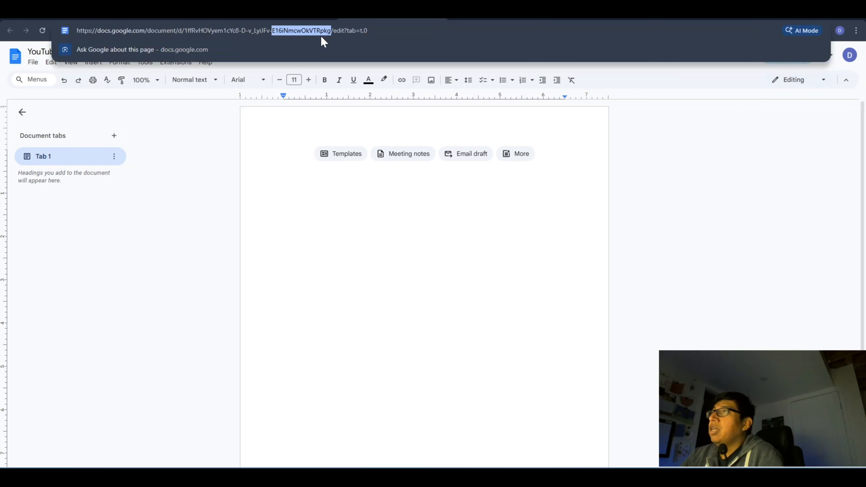
pyautogui.click(320, 32)
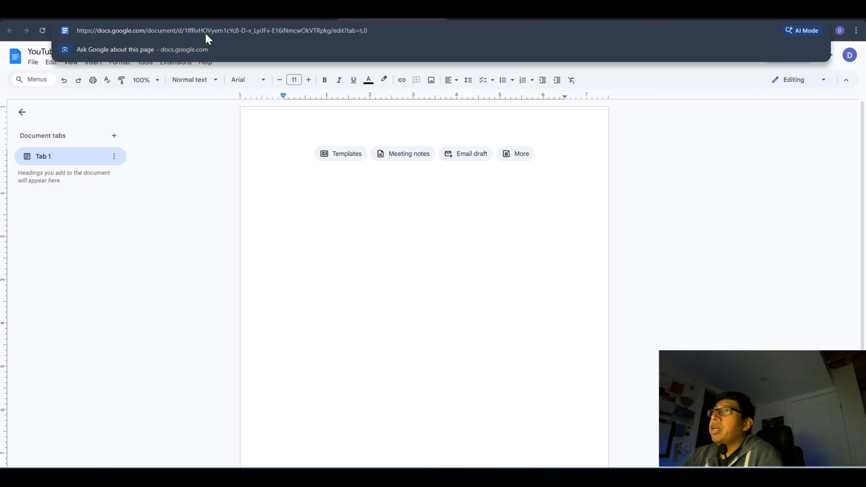
pyautogui.moveTo(185, 31); pyautogui.dragTo(330, 33)
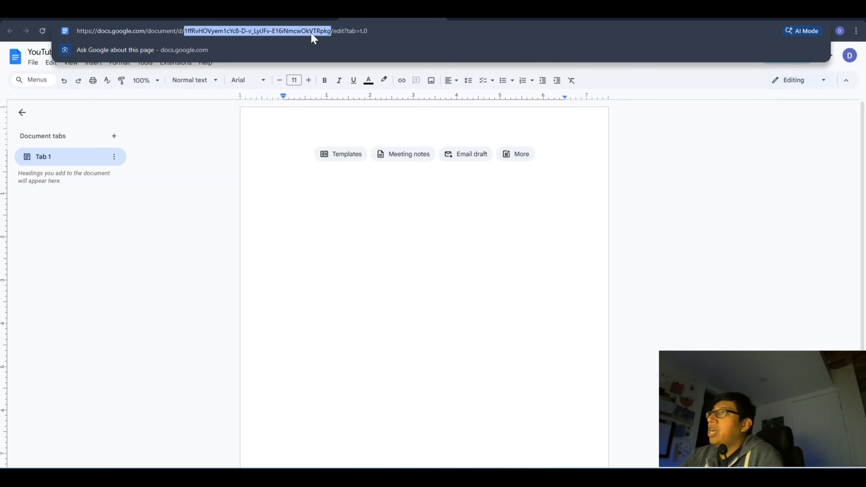
pyautogui.rightClick(281, 33)
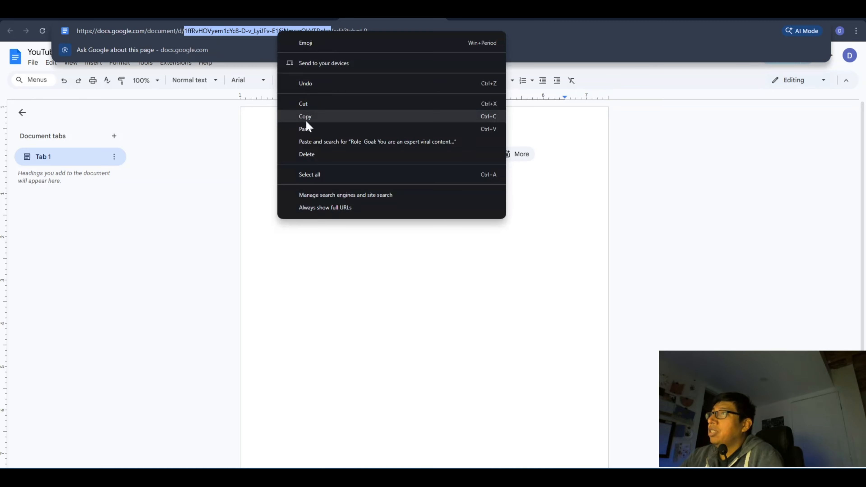
pyautogui.click(309, 118)
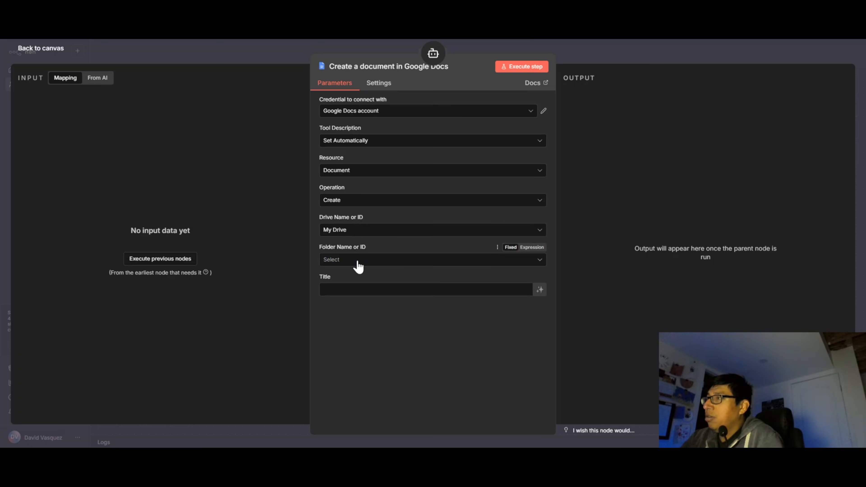
pyautogui.click(358, 265)
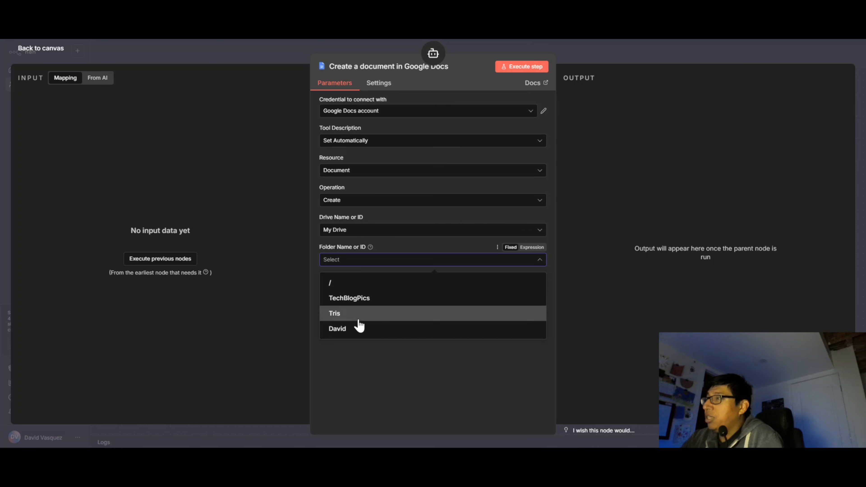
pyautogui.click(369, 113)
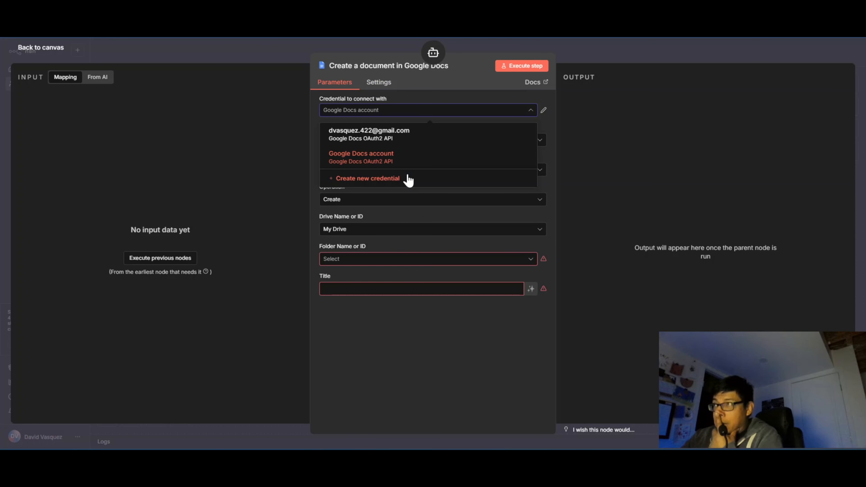
pyautogui.click(398, 372)
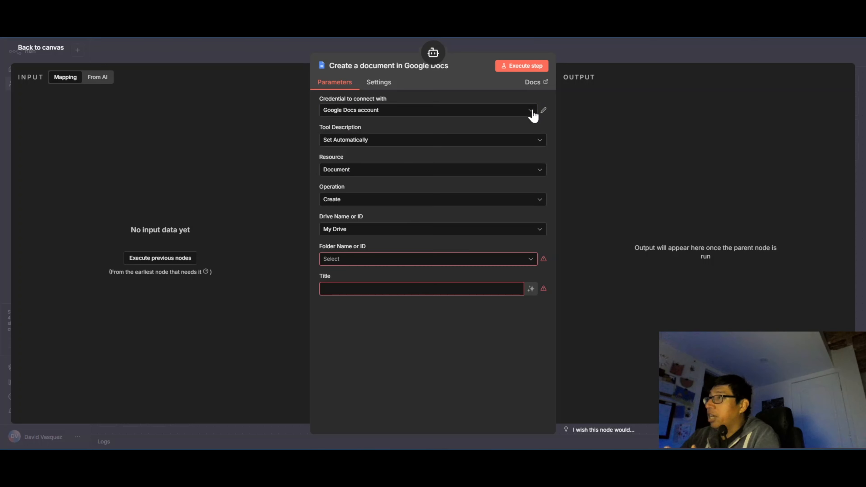
# Step: Create a new Google Docs OAuth2 credential for the tool, fill in the Client ID and Client Secret, and save it
pyautogui.click(532, 115)
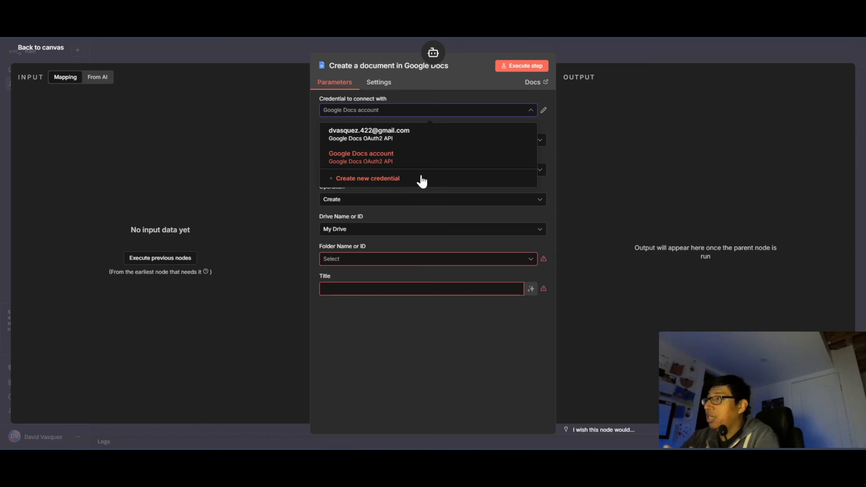
pyautogui.click(387, 180)
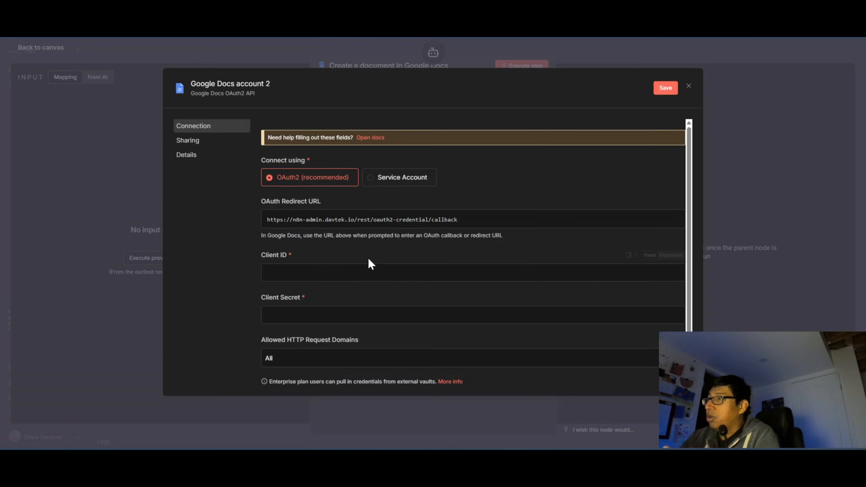
pyautogui.scroll(-2, 368, 257)
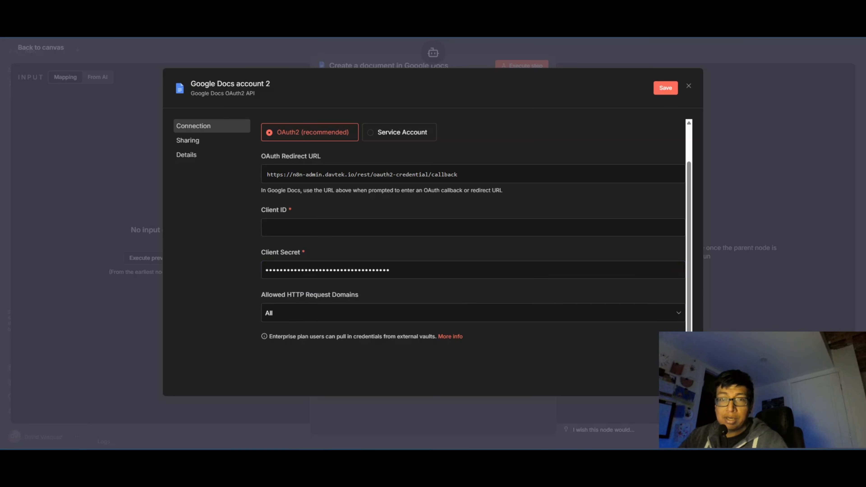
pyautogui.click(319, 228)
pyautogui.hotkey('ctrl', 'v')
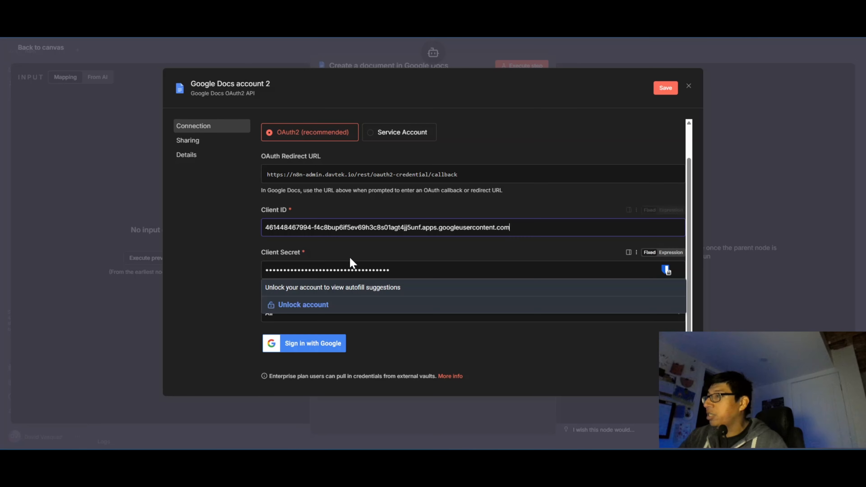
pyautogui.click(664, 88)
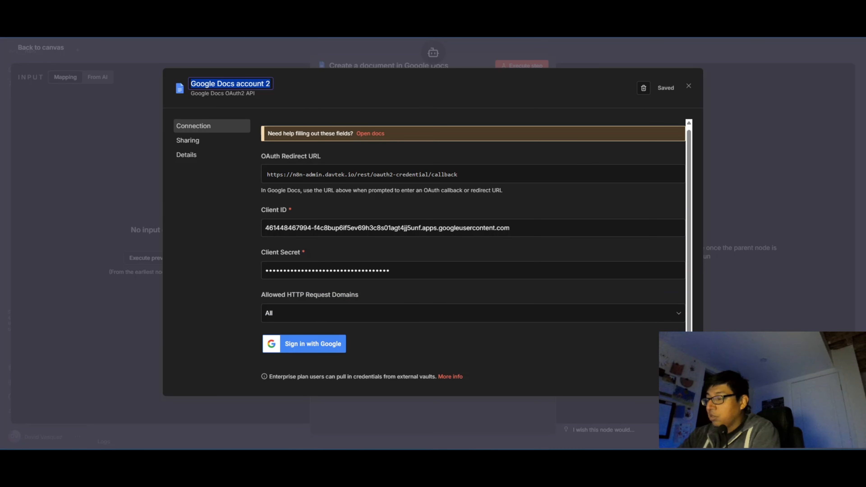
# Step: Rename the new Google Docs credential to "n8n YouTube"
pyautogui.write('n8n YouTub')
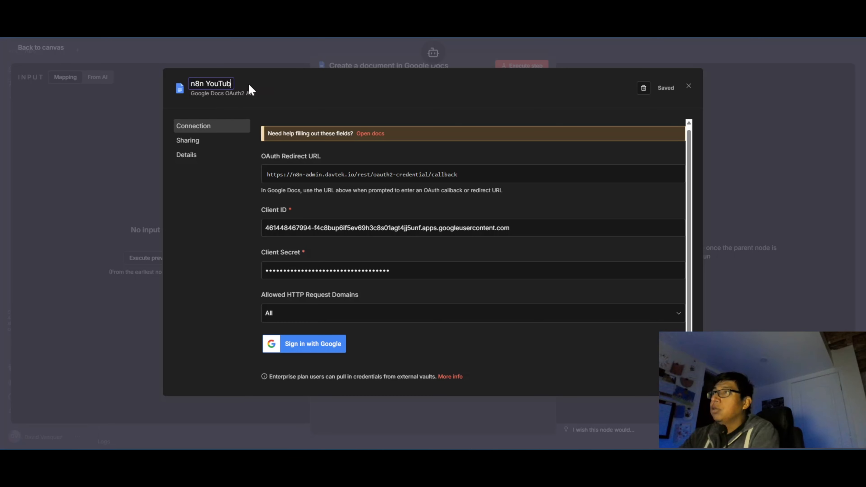
pyautogui.write('e')
pyautogui.press('Return')
# Step: Sign in to Google for the n8n YouTube credential, proceed past the unverified-app warning, grant Google Docs access, and close the credential
pyautogui.click(304, 346)
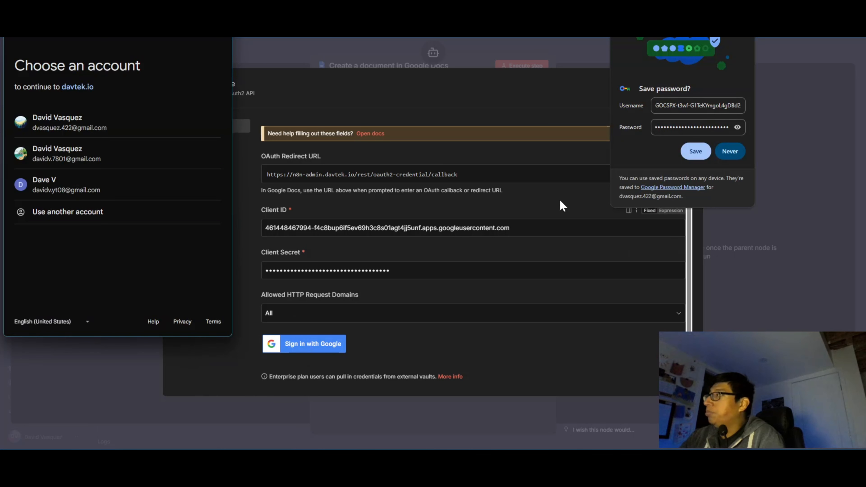
pyautogui.click(473, 129)
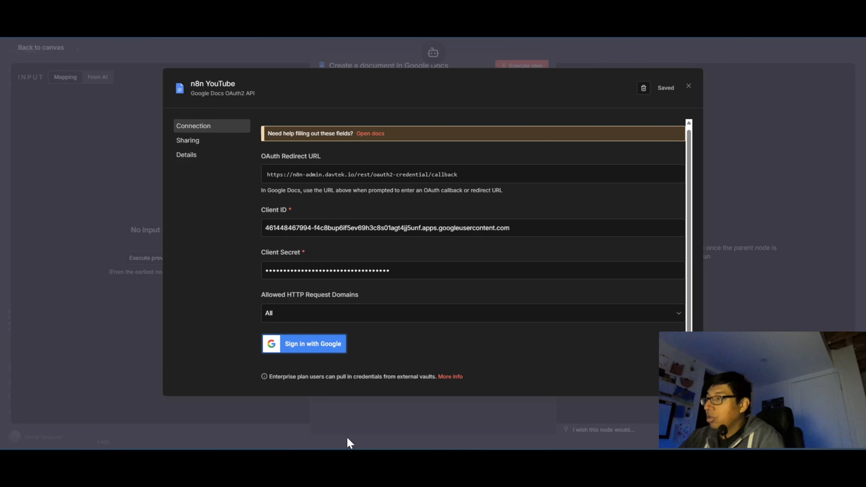
pyautogui.moveTo(355, 443)
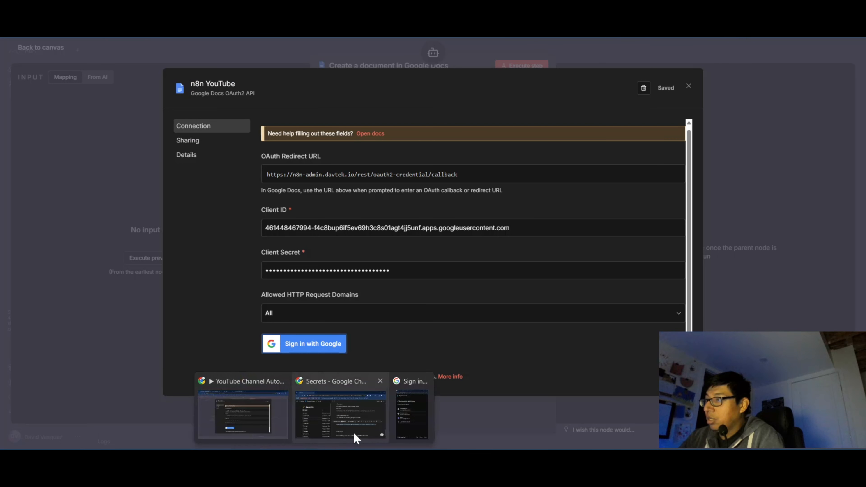
pyautogui.click(403, 417)
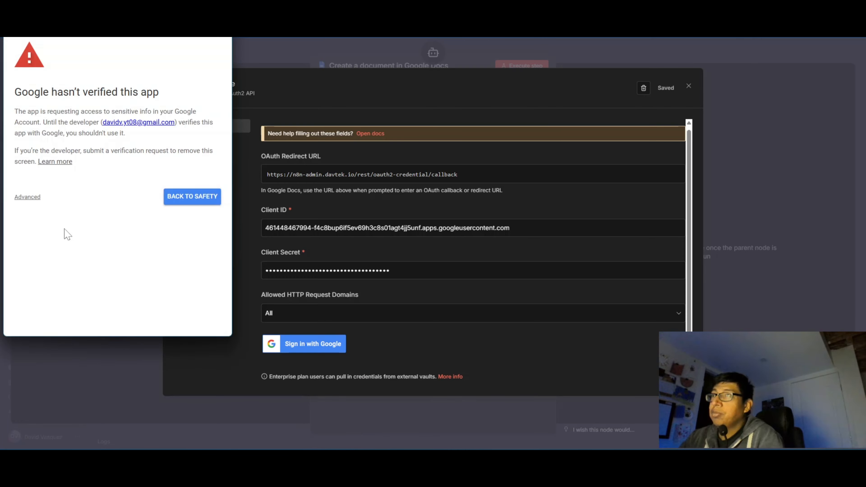
pyautogui.click(31, 197)
pyautogui.click(55, 263)
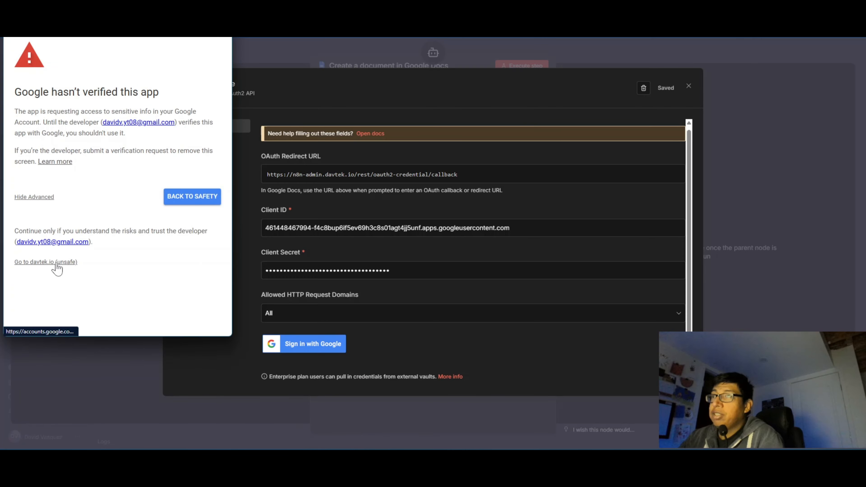
pyautogui.scroll(-5, 87, 224)
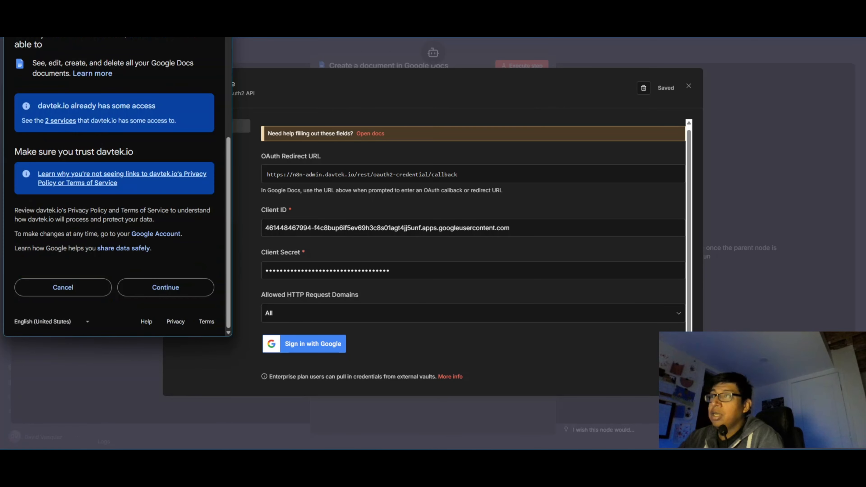
pyautogui.click(164, 289)
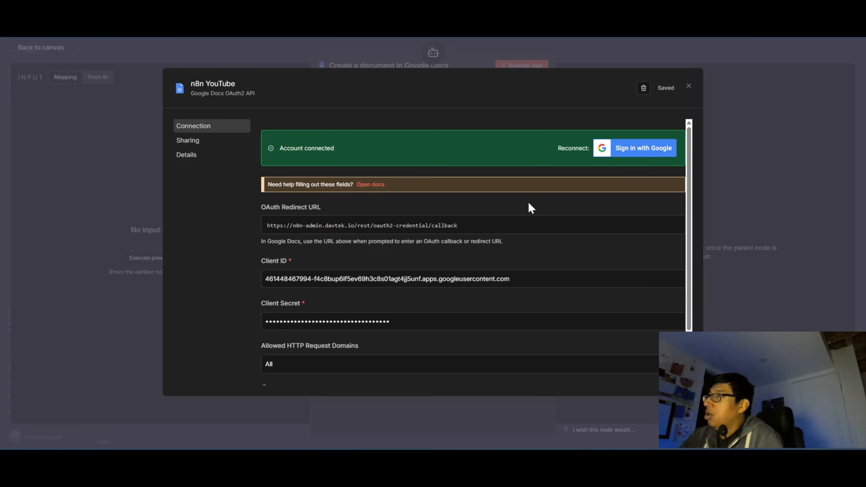
pyautogui.click(689, 89)
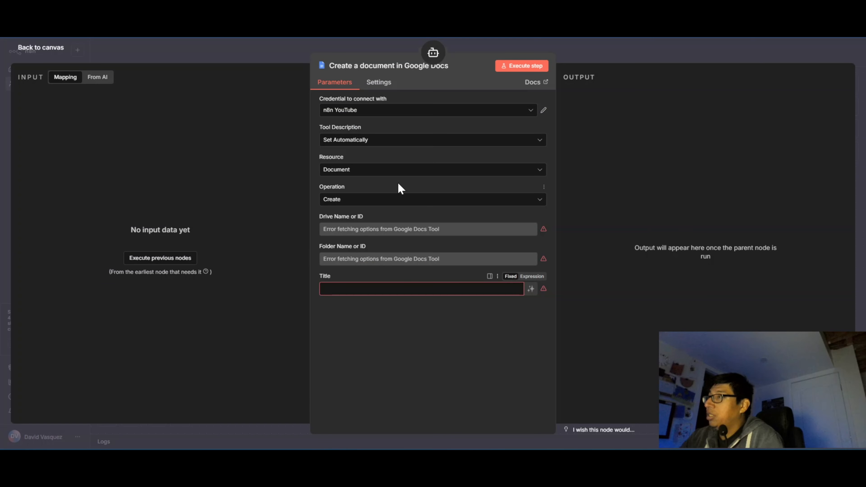
# Step: Set the Google Docs tool's operation to Get and paste the copied YouTube Short Prompts document ID as its Doc ID or URL
pyautogui.click(400, 147)
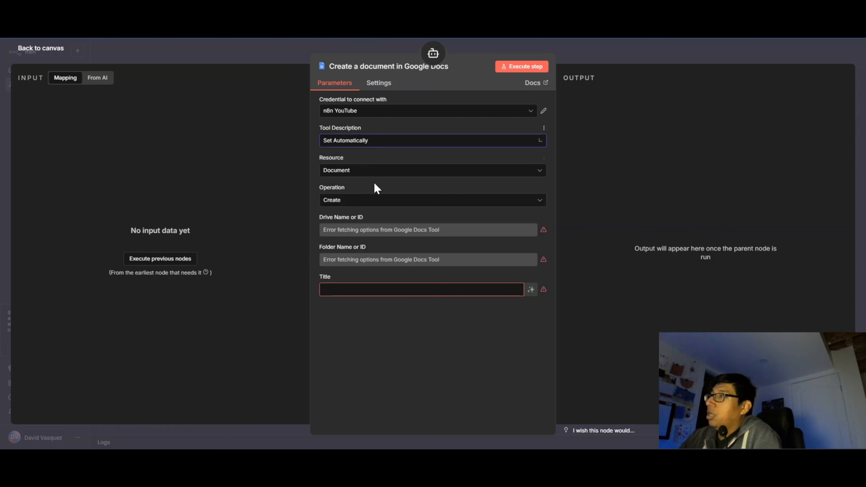
pyautogui.click(363, 202)
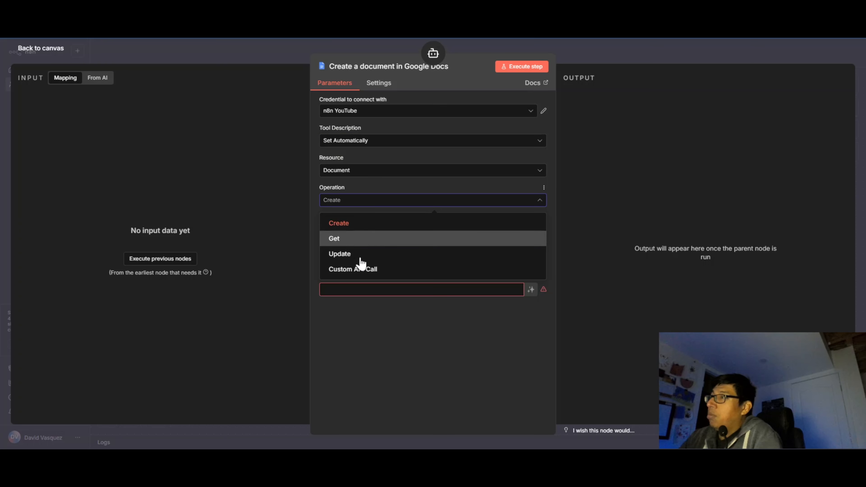
pyautogui.click(358, 239)
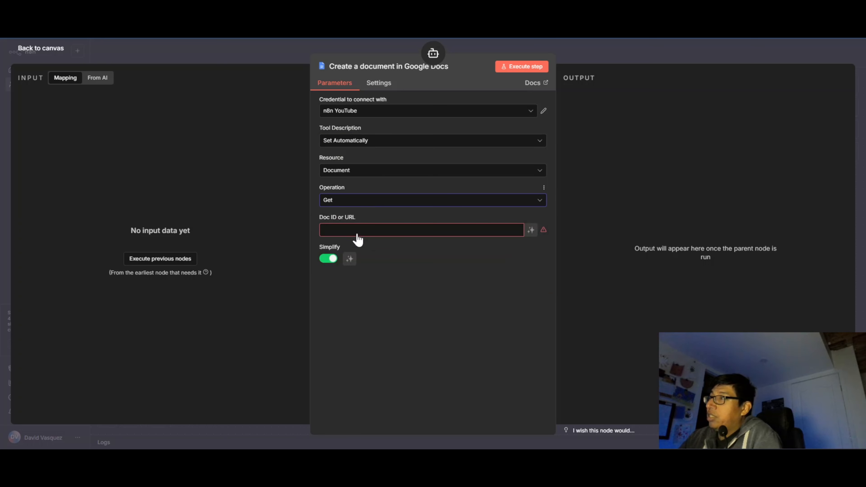
pyautogui.click(421, 235)
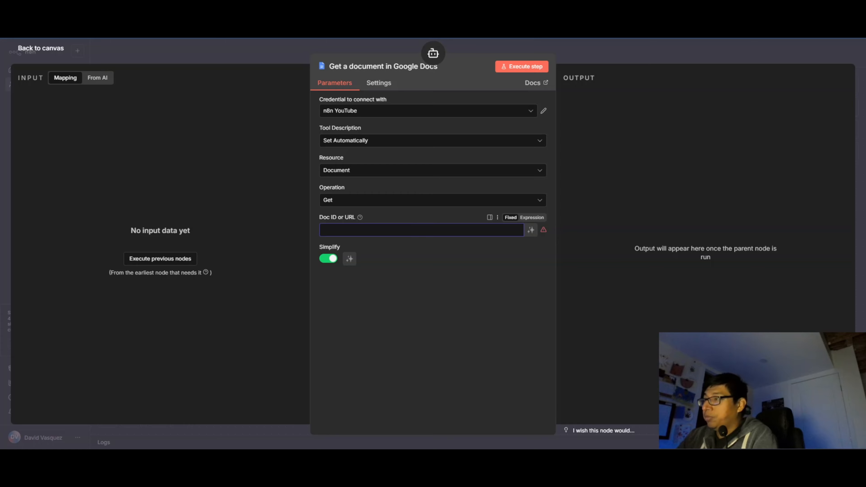
pyautogui.hotkey('ctrl', 'v')
pyautogui.click(433, 332)
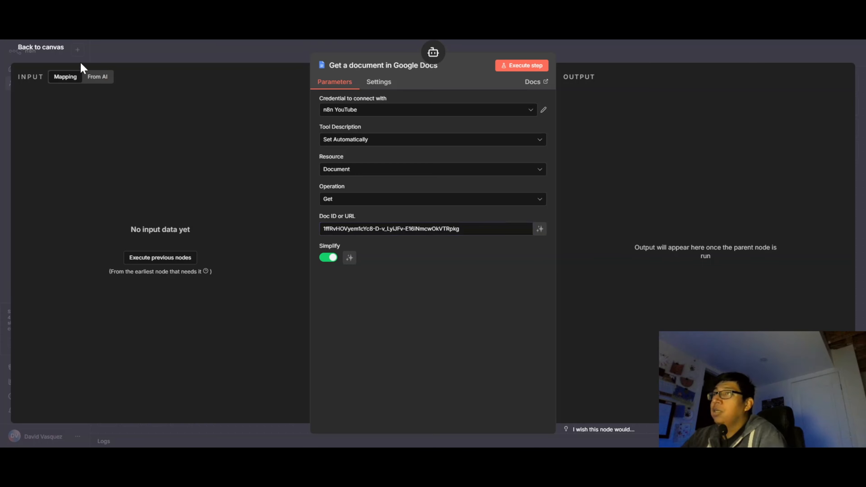
# Step: Return to the canvas and place the Get a document in Google Docs node below the AI Agent
pyautogui.press('Escape')
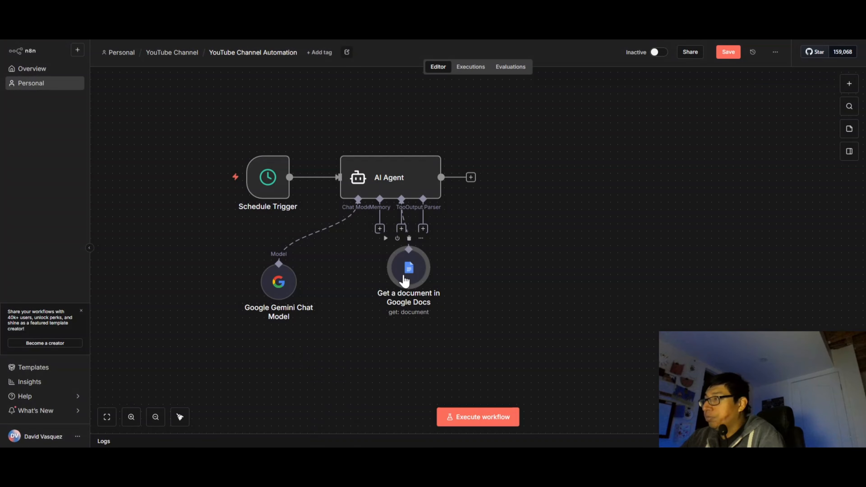
pyautogui.moveTo(403, 290)
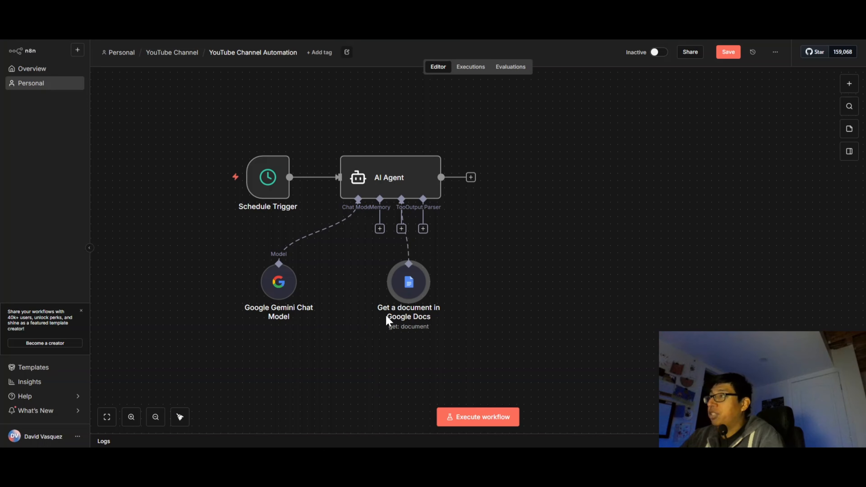
pyautogui.moveTo(406, 290); pyautogui.dragTo(383, 302)
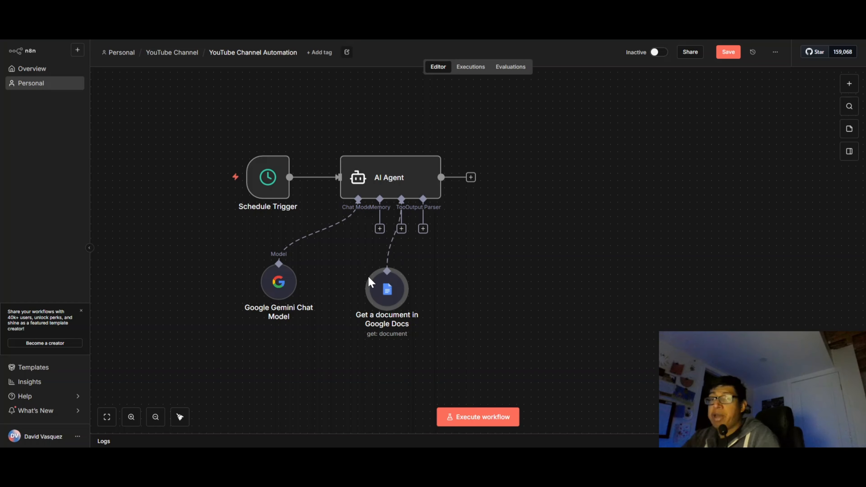
pyautogui.moveTo(396, 297)
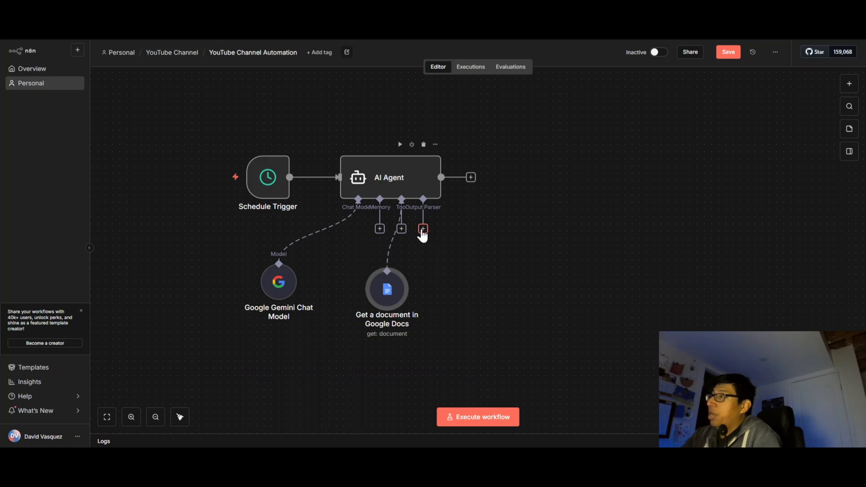
# Step: Attach a Structured Output Parser to the AI Agent as its output parser
pyautogui.click(423, 229)
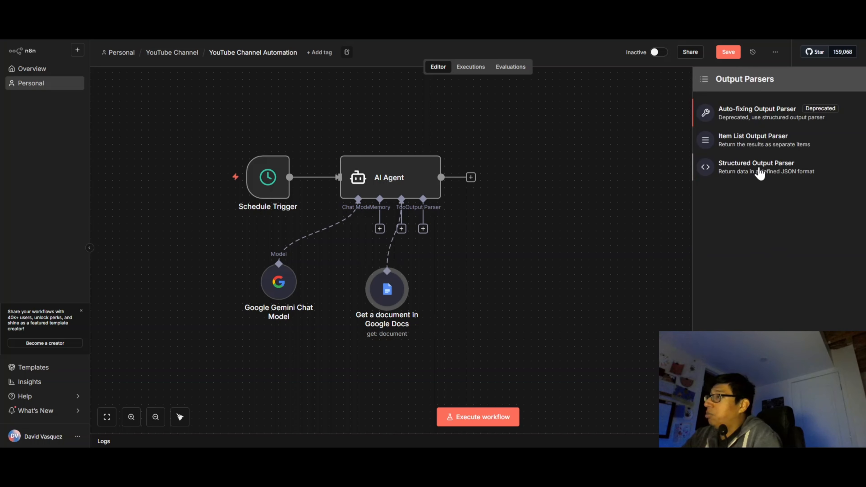
pyautogui.click(759, 170)
pyautogui.moveTo(363, 178); pyautogui.dragTo(319, 141)
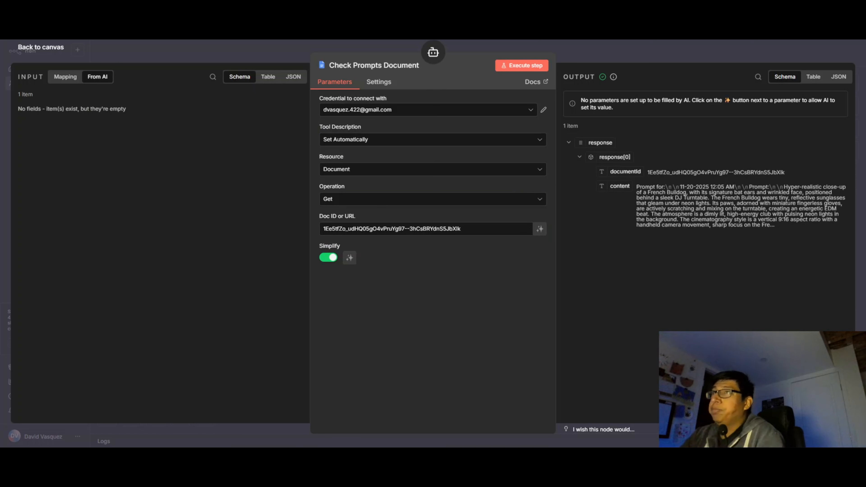
# Step: In the existing YouTube Automation workflow, open the Structured Output Parser and copy its entire JSON input schema
pyautogui.click(46, 50)
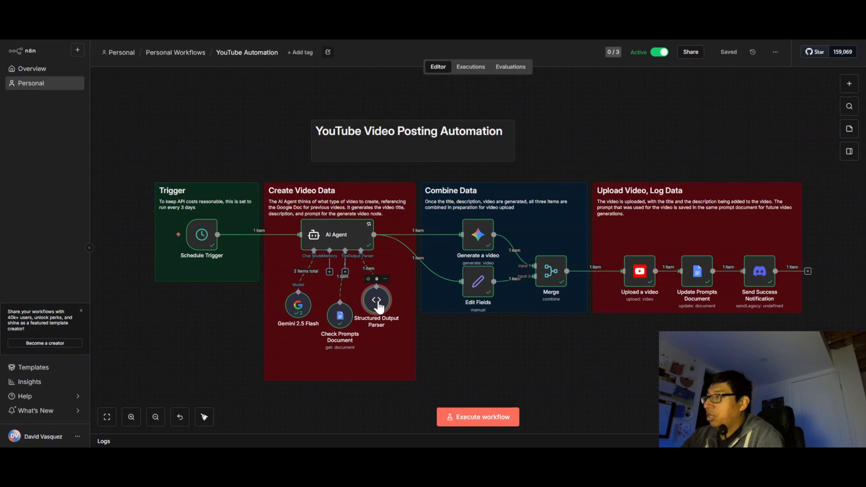
pyautogui.doubleClick(377, 301)
pyautogui.click(353, 254)
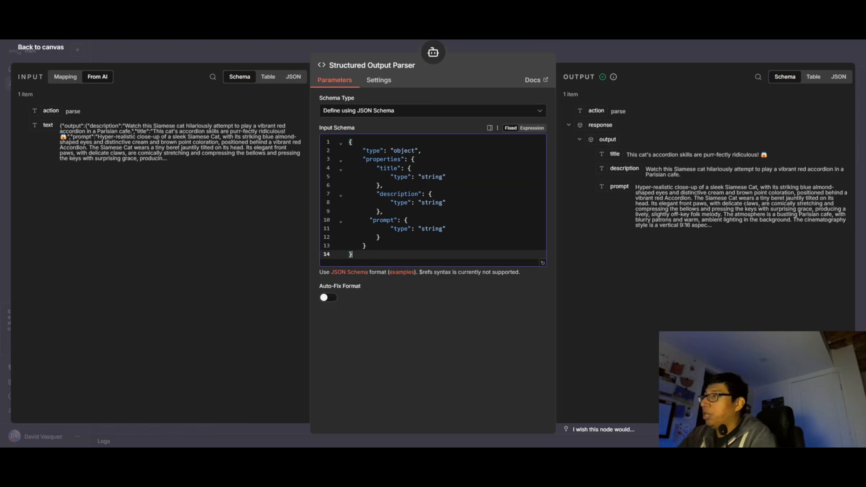
pyautogui.hotkey('ctrl', 'a')
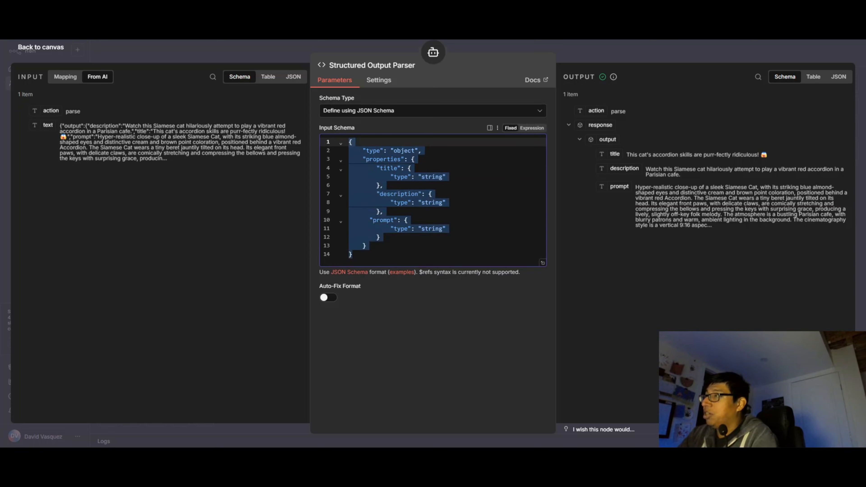
pyautogui.click(409, 185)
pyautogui.hotkey('ctrl', 'a')
pyautogui.hotkey('ctrl', 'c')
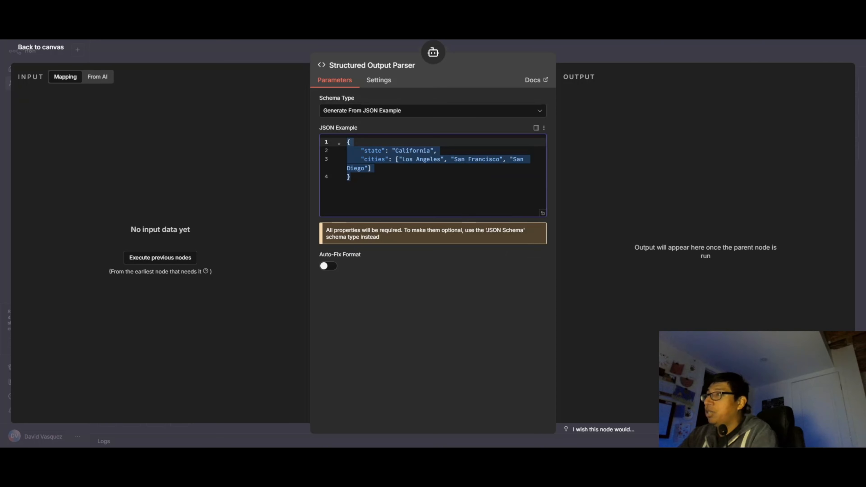
# Step: Replace the new Structured Output Parser's JSON example with the copied schema defining title, description and prompt as strings
pyautogui.press('Left')
pyautogui.hotkey('ctrl', 'a')
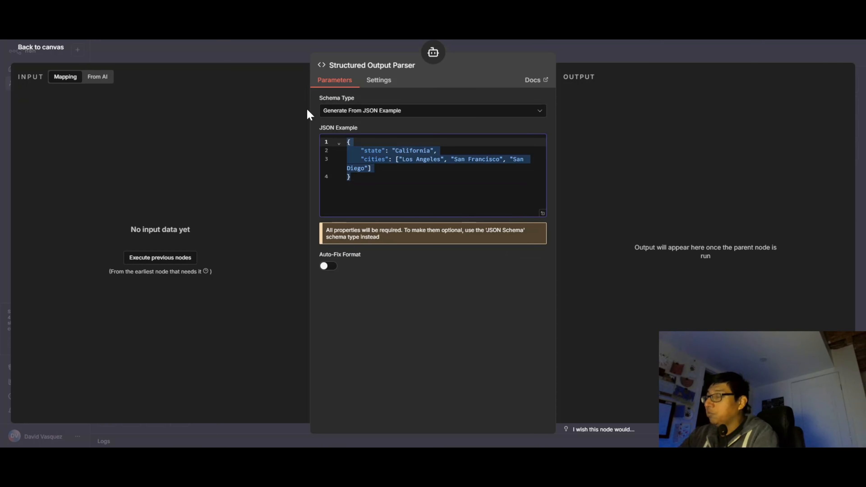
pyautogui.press('BackSpace')
pyautogui.hotkey('ctrl', 'v')
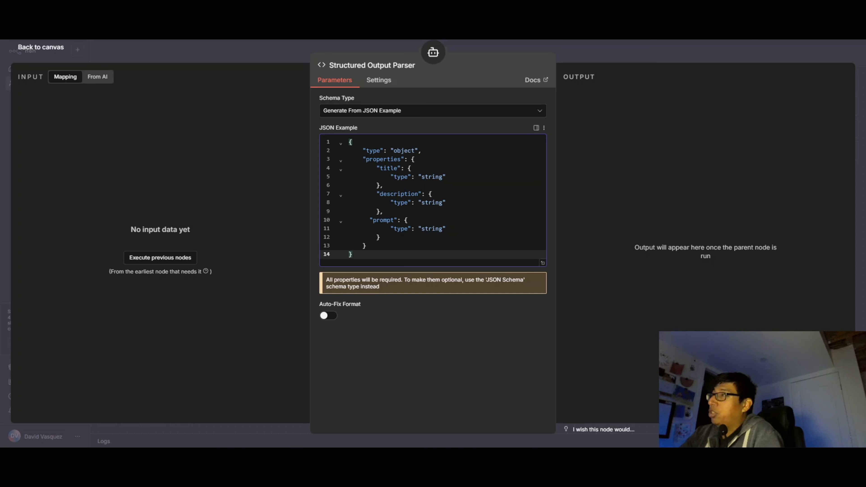
pyautogui.moveTo(363, 151); pyautogui.dragTo(355, 254)
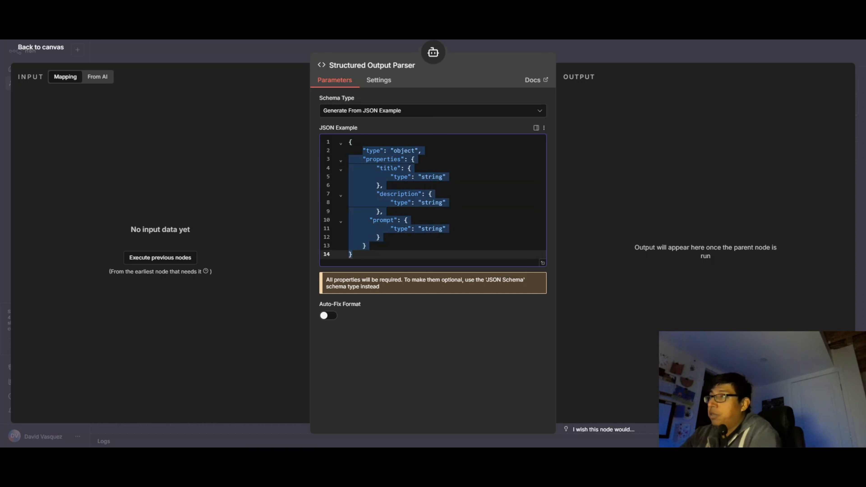
# Step: Examine the type, properties, title, description and prompt entries in the new Structured Output Parser's JSON example
pyautogui.click(384, 211)
pyautogui.moveTo(376, 151); pyautogui.dragTo(418, 151)
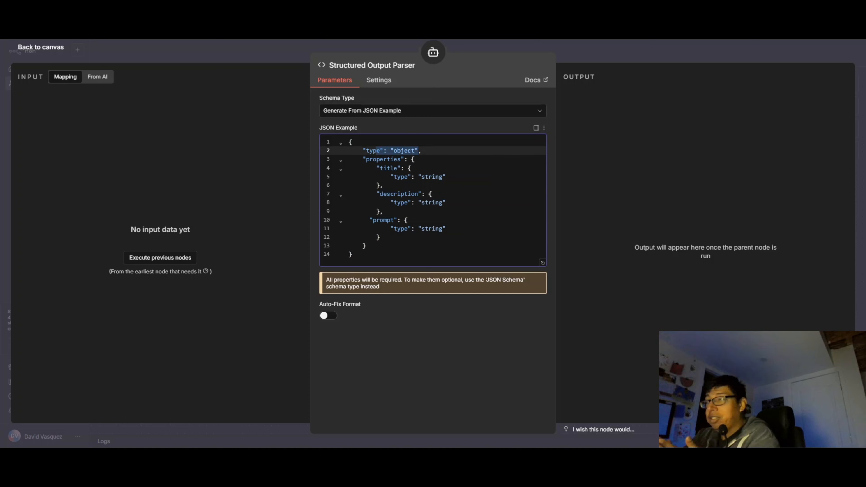
pyautogui.click(383, 159)
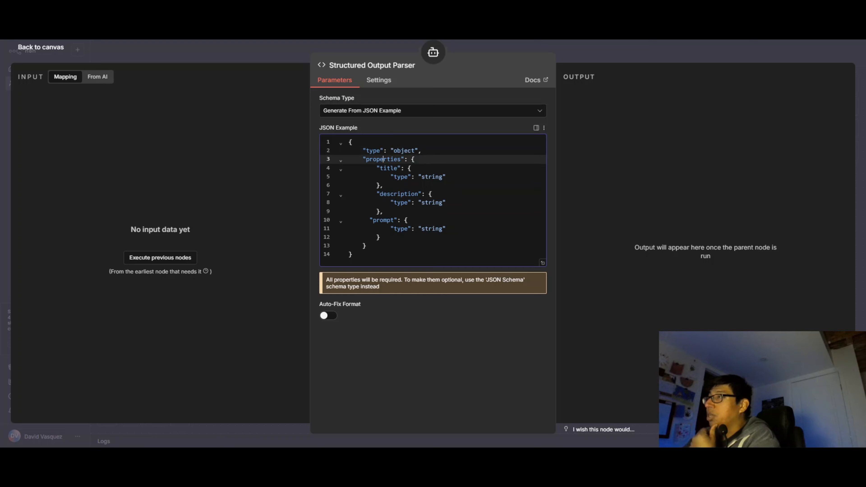
pyautogui.doubleClick(383, 159)
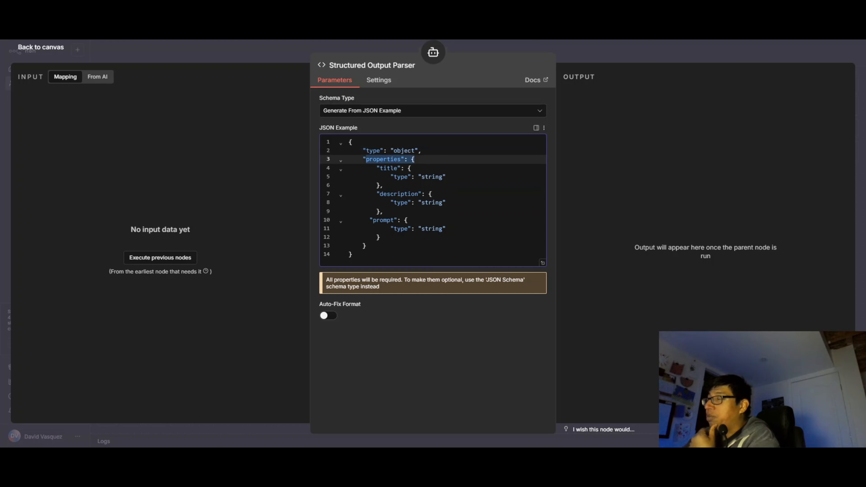
pyautogui.moveTo(377, 168); pyautogui.dragTo(404, 168)
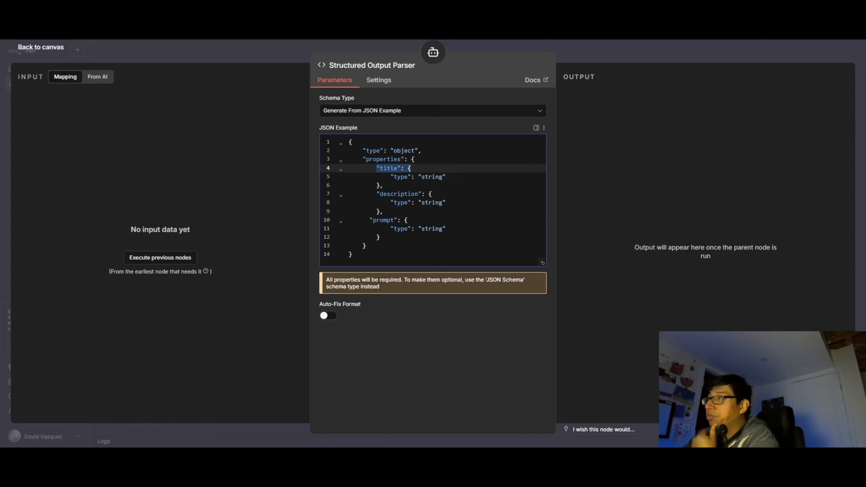
pyautogui.moveTo(383, 194); pyautogui.dragTo(429, 193)
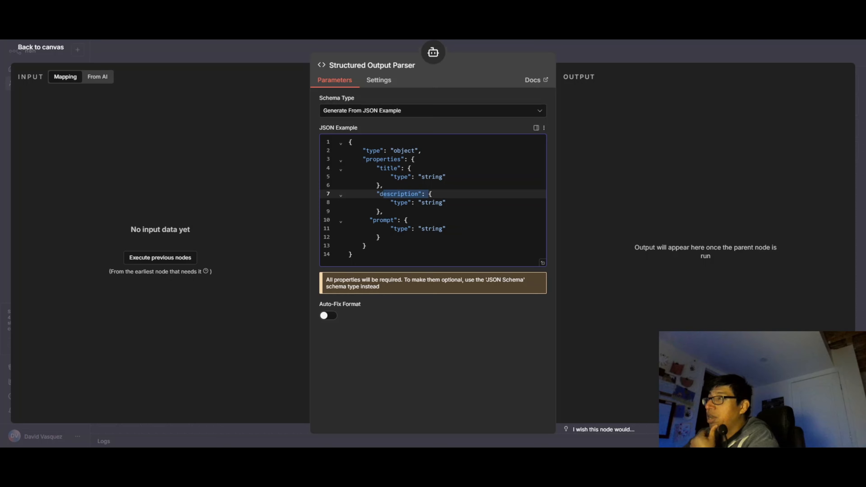
pyautogui.moveTo(369, 220); pyautogui.dragTo(407, 220)
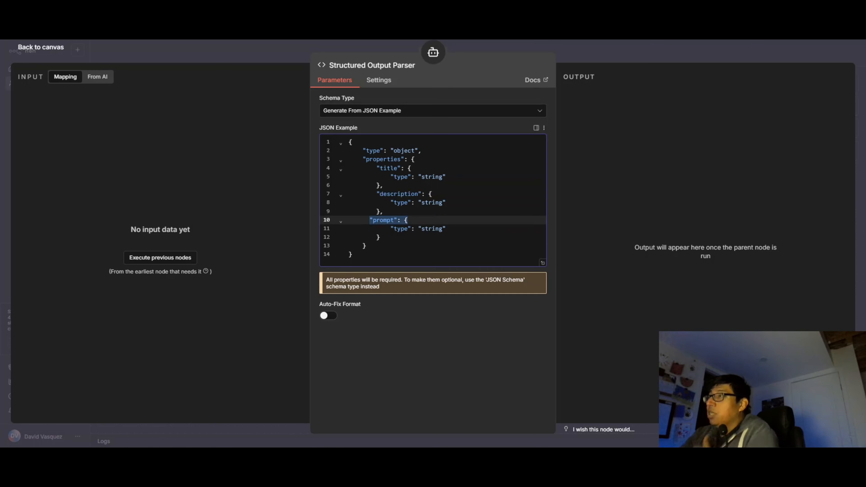
pyautogui.moveTo(446, 177); pyautogui.dragTo(421, 177)
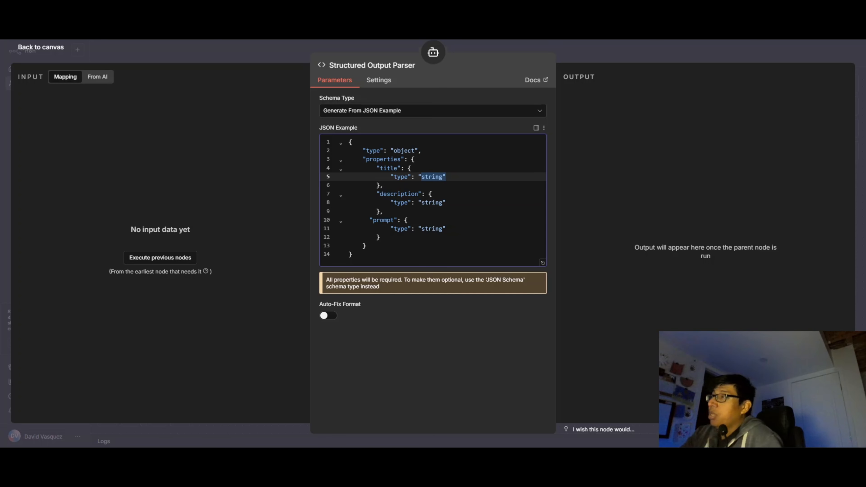
pyautogui.click(376, 169)
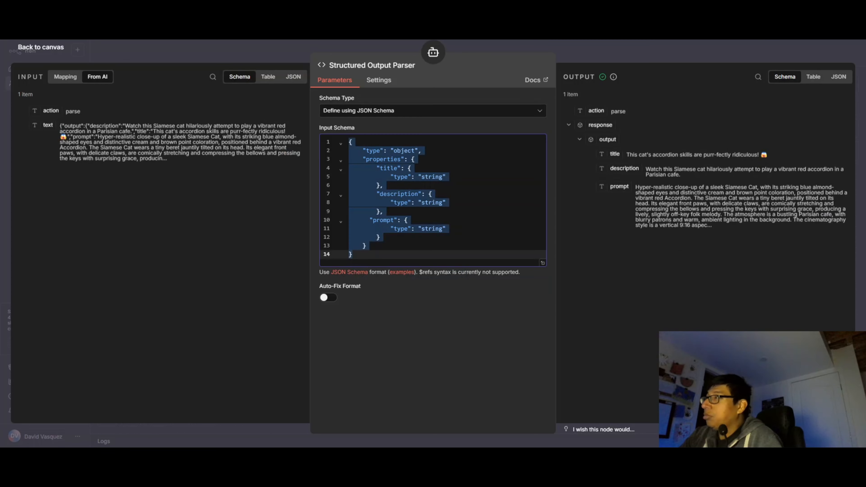
# Step: Review the existing parser's title, description and prompt output against the JSON example in the new Structured Output Parser
pyautogui.click(487, 211)
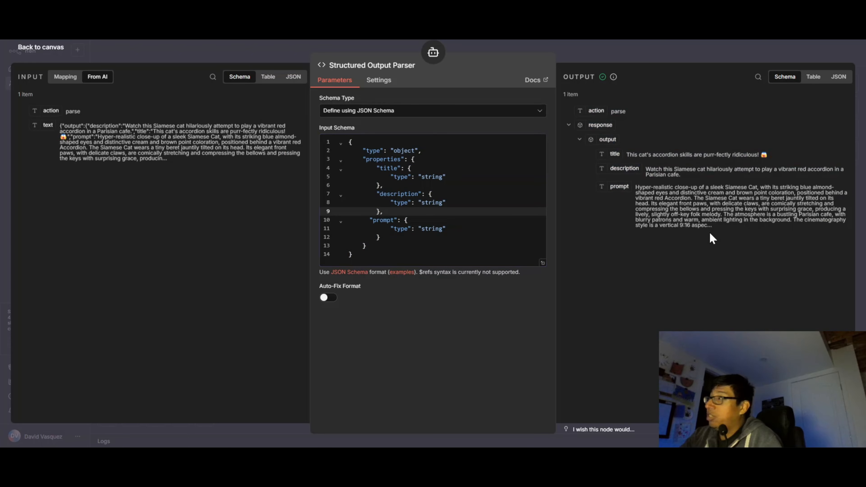
pyautogui.moveTo(612, 154); pyautogui.dragTo(765, 237)
pyautogui.click(739, 248)
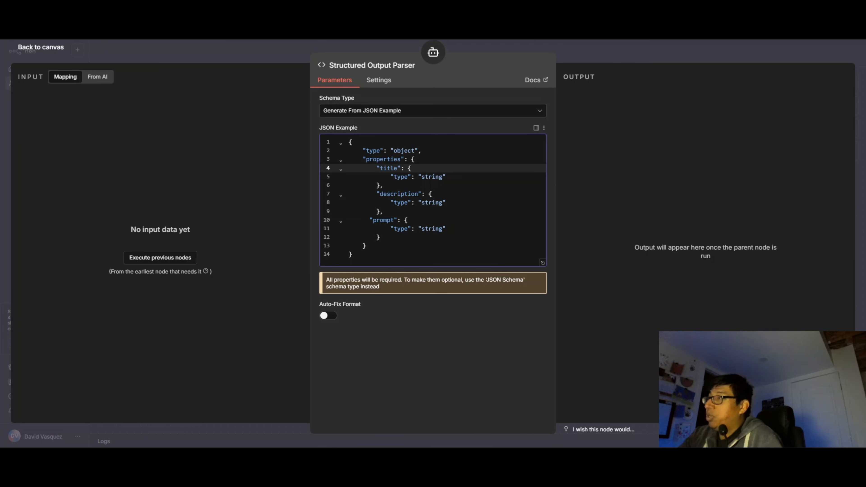
pyautogui.moveTo(354, 254); pyautogui.dragTo(281, 135)
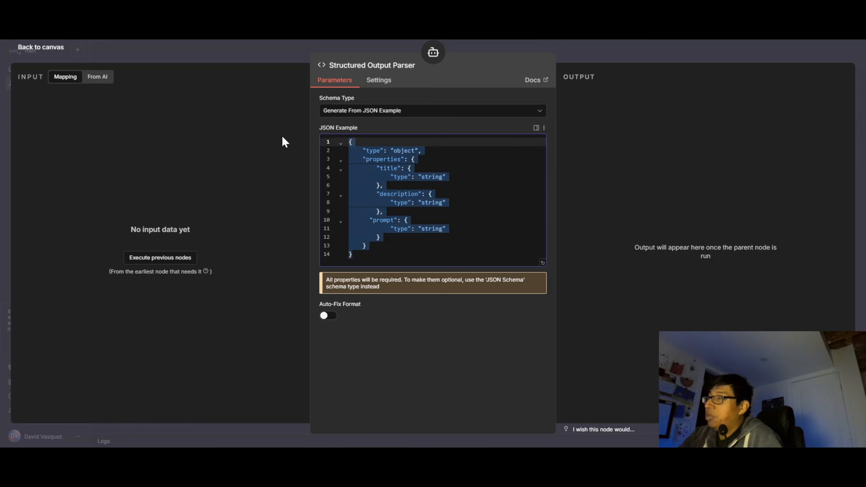
pyautogui.click(429, 229)
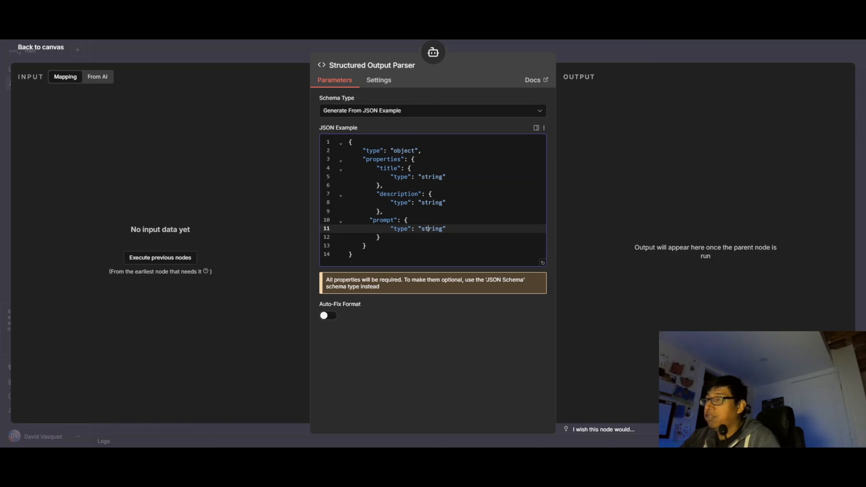
pyautogui.press('Down')
pyautogui.press('Down')
pyautogui.press('Down')
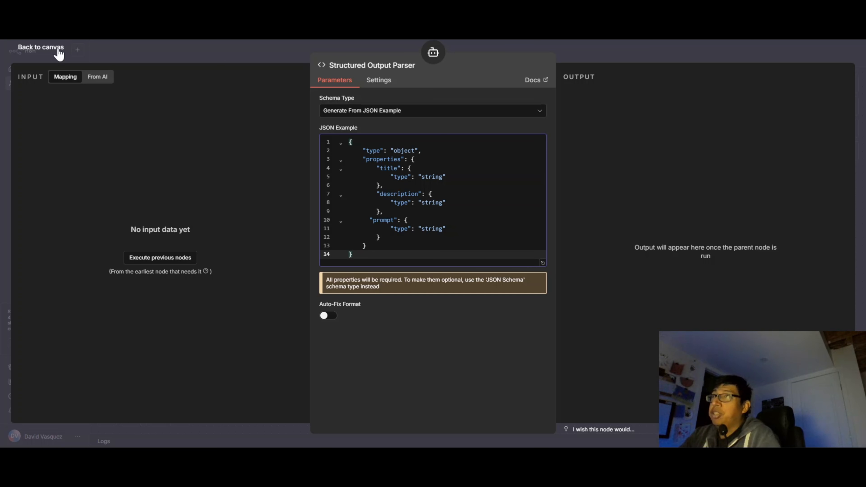
# Step: Return both workflows to the canvas and space out the Google Docs and Structured Output Parser nodes in YouTube Channel Automation
pyautogui.click(41, 47)
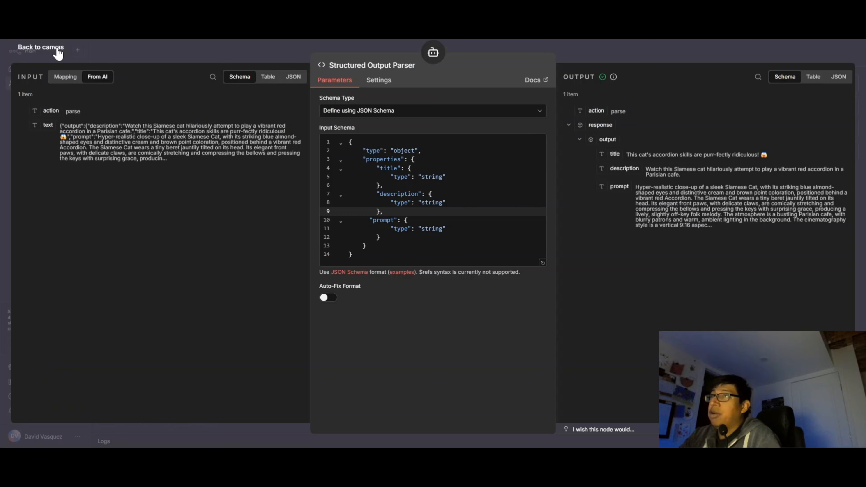
pyautogui.click(43, 50)
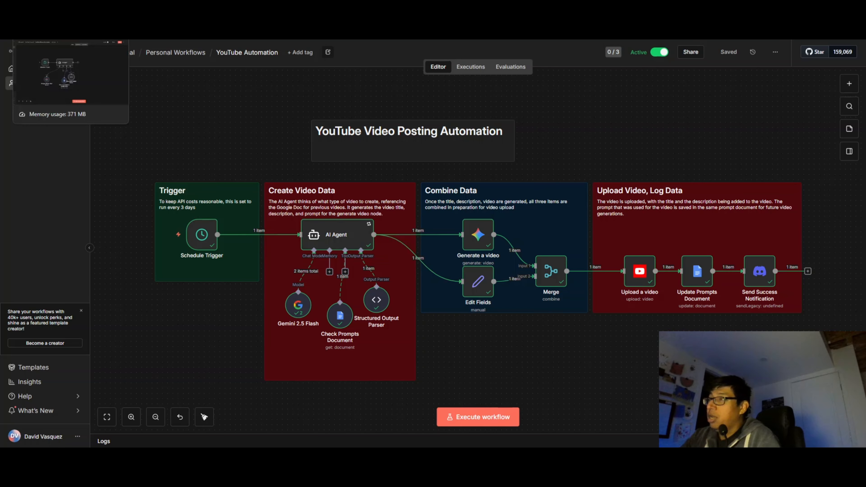
pyautogui.click(51, 10)
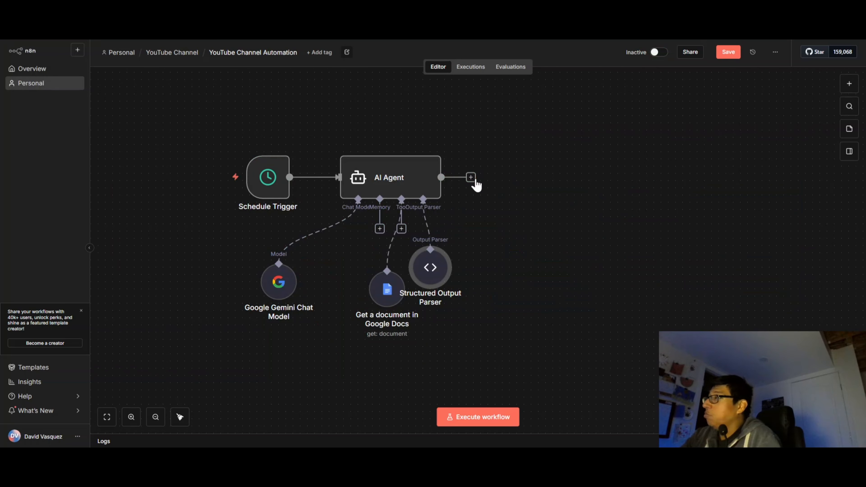
pyautogui.moveTo(381, 292); pyautogui.dragTo(367, 291)
pyautogui.moveTo(426, 282); pyautogui.dragTo(462, 311)
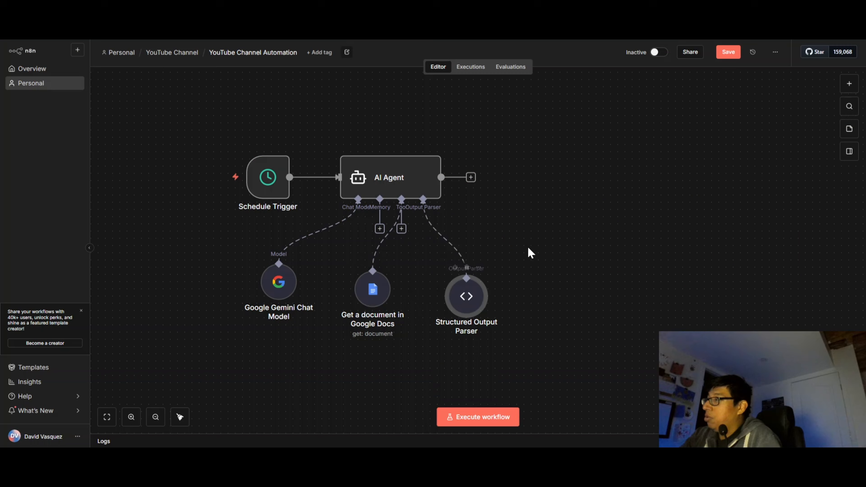
# Step: Add a Google Gemini Generate a video node after the AI Agent and return to the canvas
pyautogui.click(471, 177)
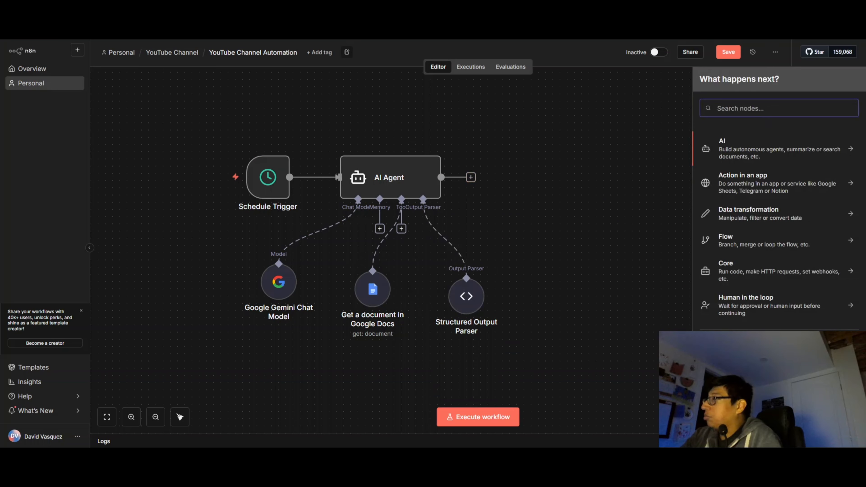
pyautogui.write('gemini')
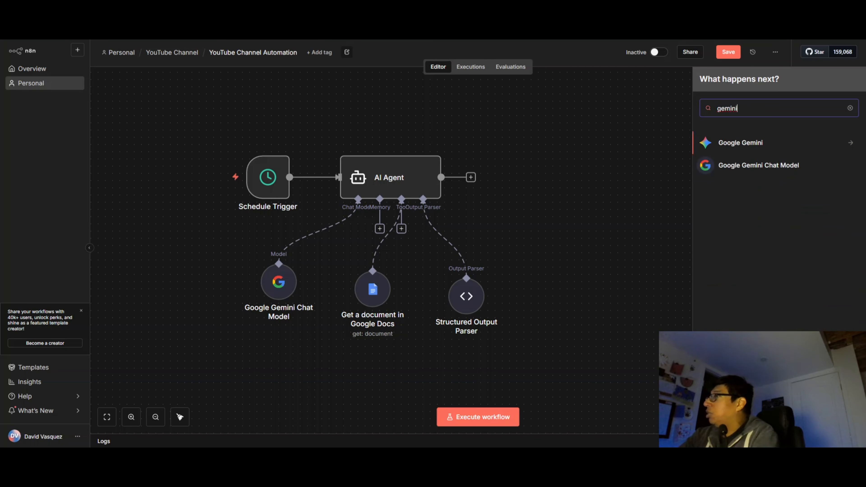
pyautogui.press('Return')
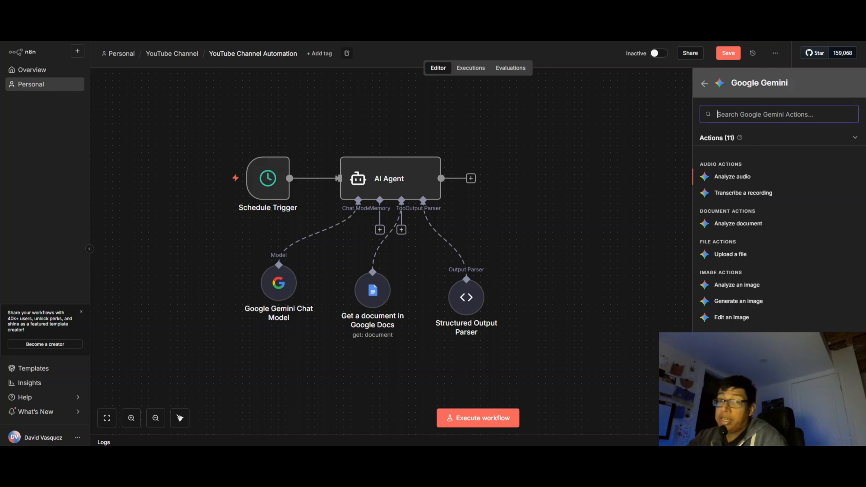
pyautogui.click(733, 395)
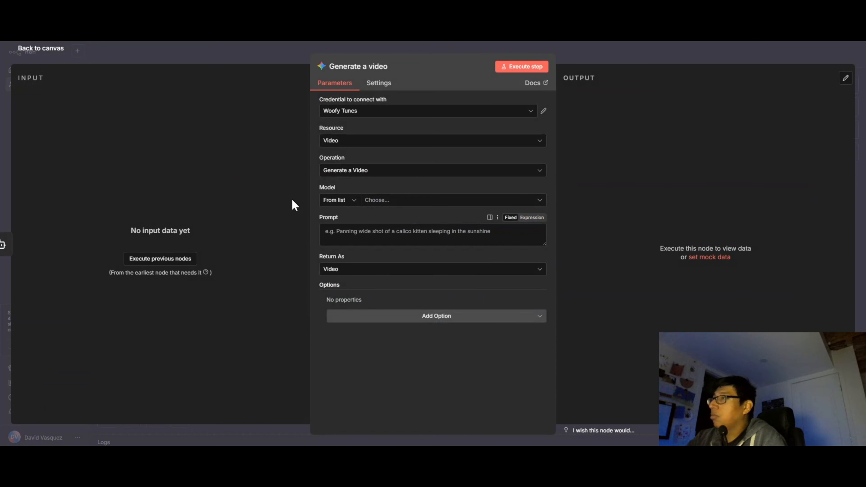
pyautogui.click(43, 50)
pyautogui.click(508, 225)
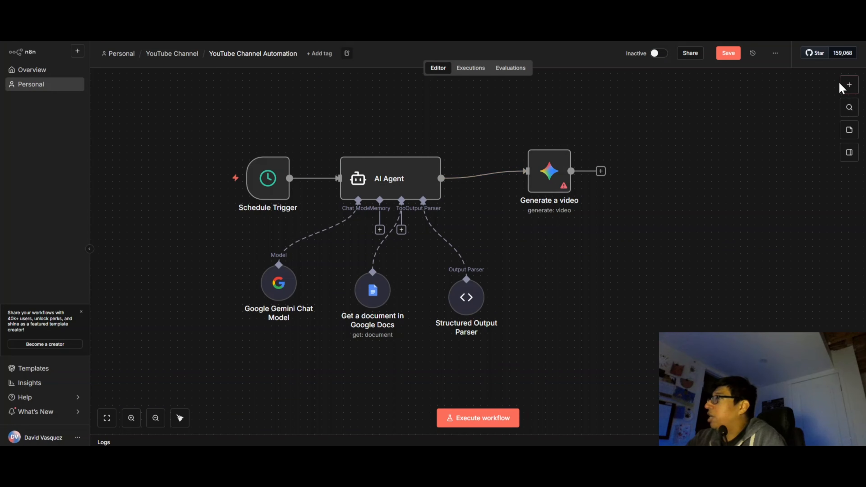
# Step: Add an Edit Fields (Set) node below Generate a video and connect the AI Agent's output to it
pyautogui.click(849, 84)
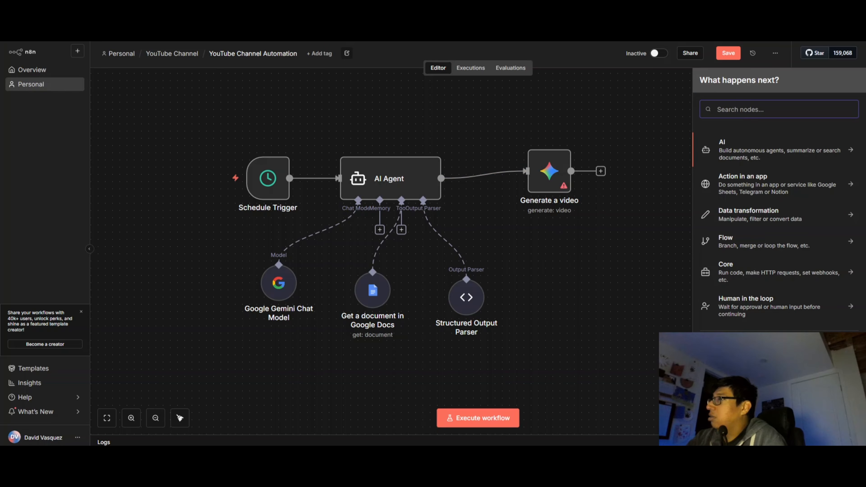
pyautogui.write('edit f')
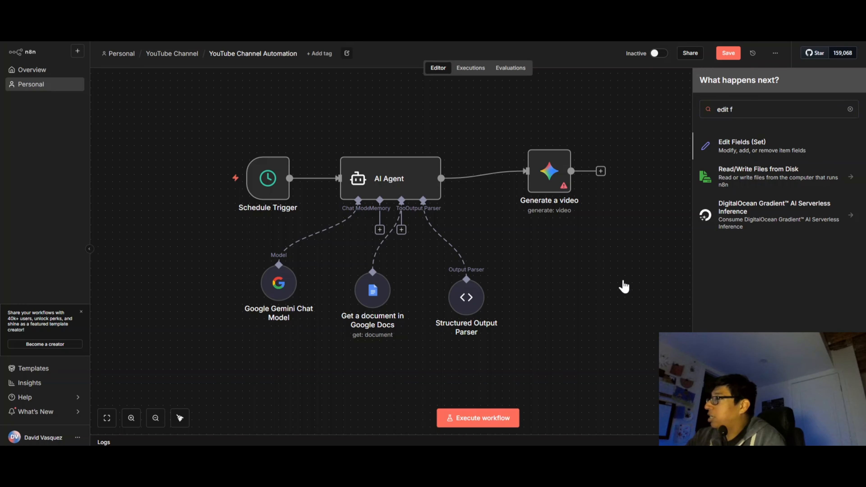
pyautogui.press('Return')
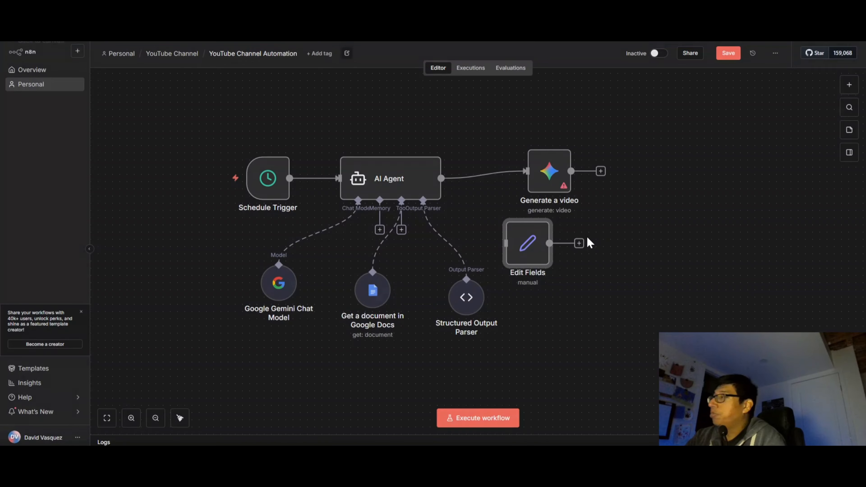
pyautogui.click(58, 52)
pyautogui.moveTo(547, 241); pyautogui.dragTo(554, 237)
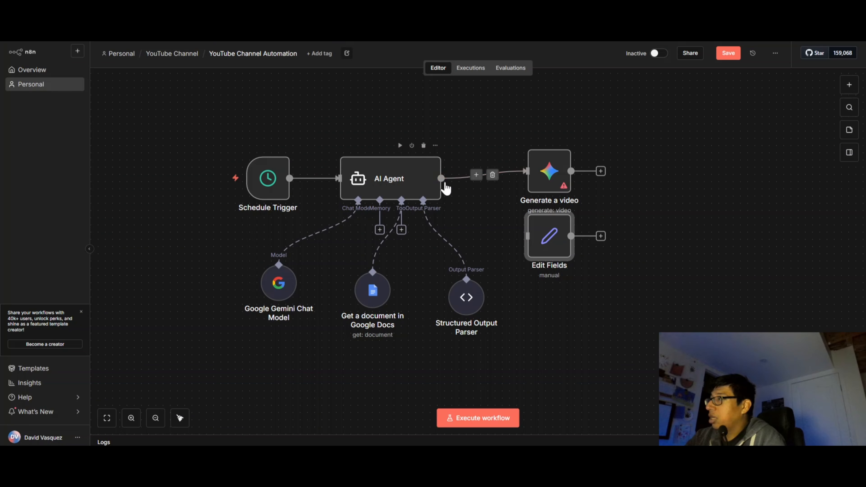
pyautogui.moveTo(440, 177); pyautogui.dragTo(523, 244)
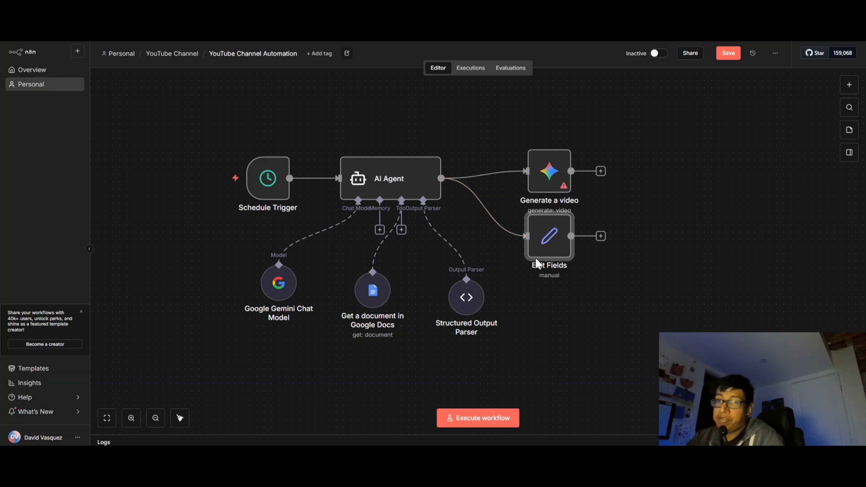
# Step: Reposition the Edit Fields and Generate a video nodes so they are spaced apart and aligned vertically
pyautogui.moveTo(551, 236); pyautogui.dragTo(558, 251)
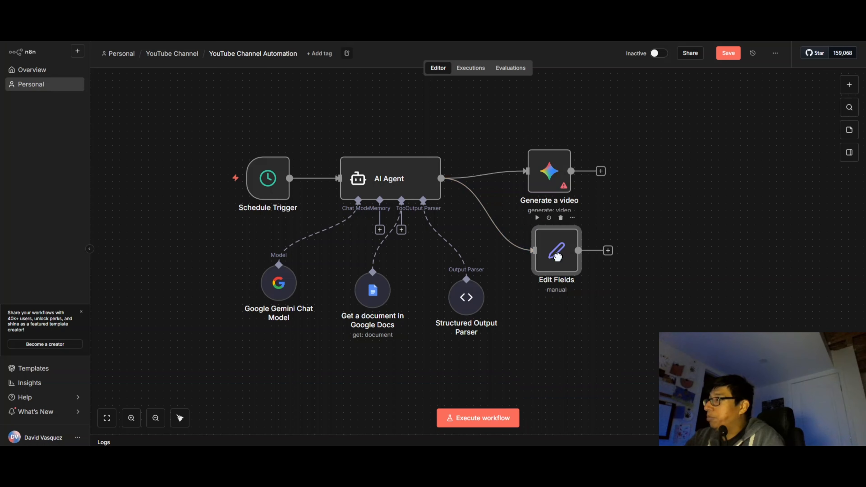
pyautogui.moveTo(548, 185)
pyautogui.moveTo(548, 185); pyautogui.dragTo(561, 197)
pyautogui.moveTo(561, 198); pyautogui.dragTo(556, 192)
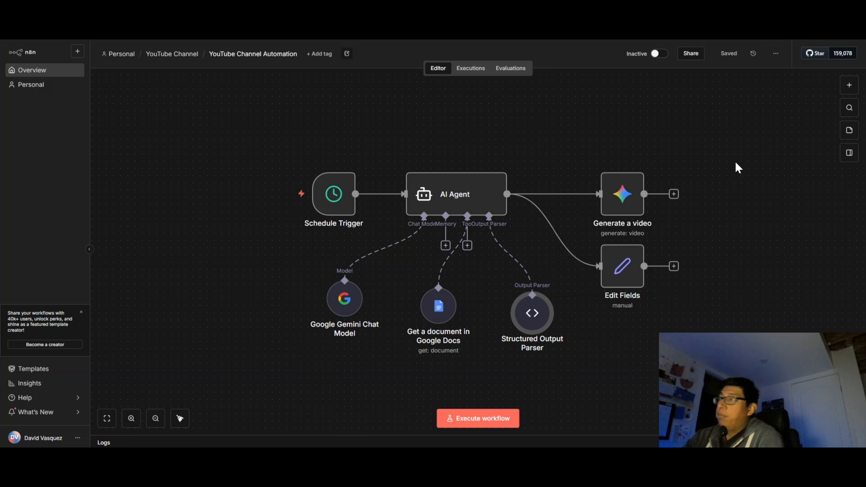
pyautogui.moveTo(741, 153); pyautogui.dragTo(738, 321)
pyautogui.moveTo(232, 142); pyautogui.dragTo(219, 253)
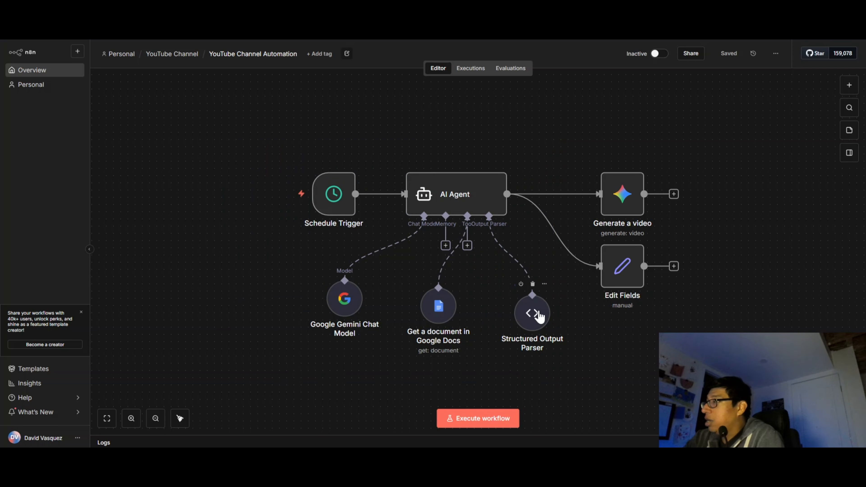
# Step: Open the Structured Output Parser in this workflow and copy its entire JSON input schema
pyautogui.doubleClick(539, 316)
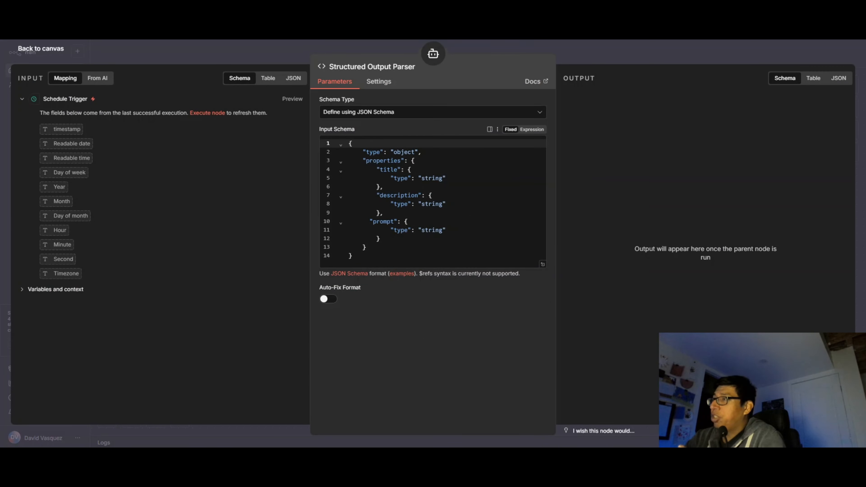
pyautogui.moveTo(354, 256); pyautogui.dragTo(322, 137)
pyautogui.rightClick(381, 183)
pyautogui.click(420, 240)
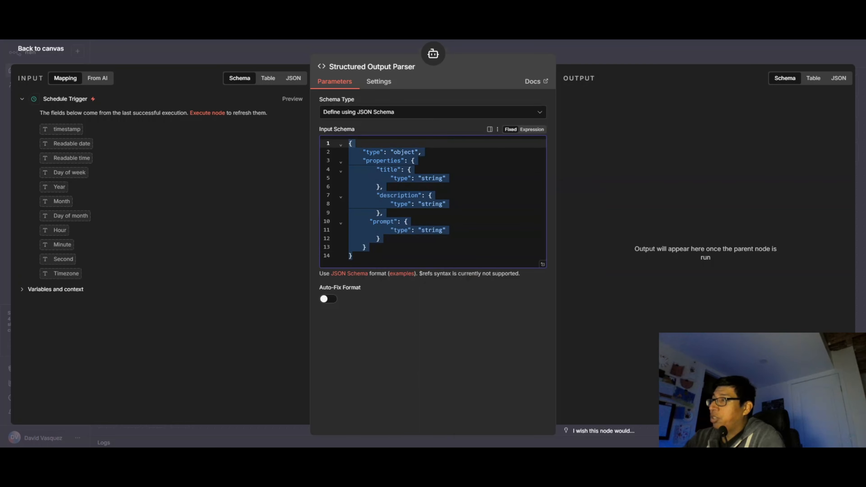
# Step: Reset the parser's schema type to Define using JSON Schema and paste the copied schema with title, description and prompt over the example
pyautogui.click(384, 113)
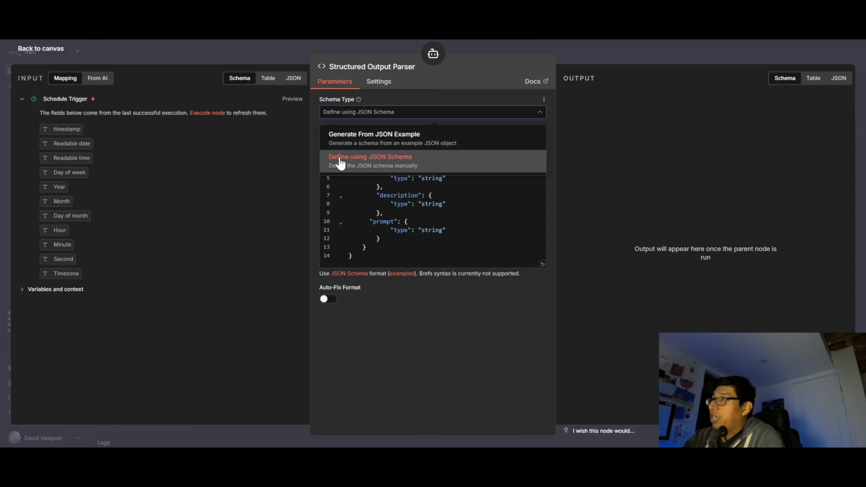
pyautogui.click(409, 161)
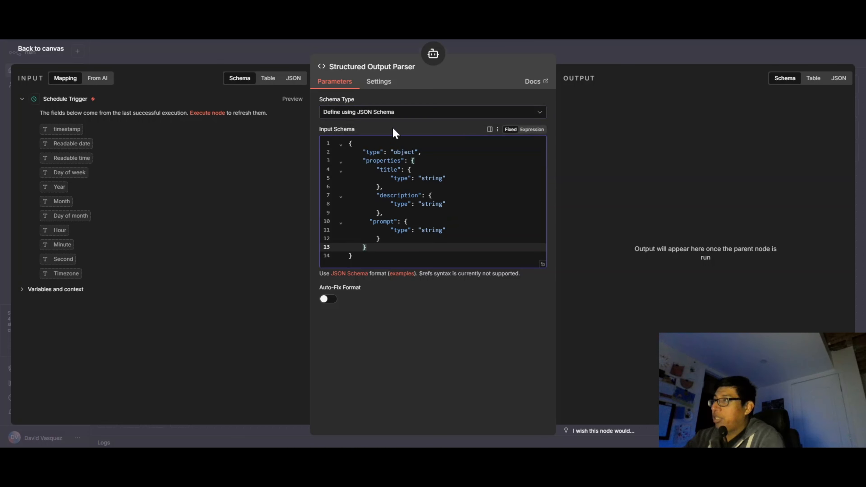
pyautogui.click(384, 113)
pyautogui.click(380, 140)
pyautogui.click(382, 115)
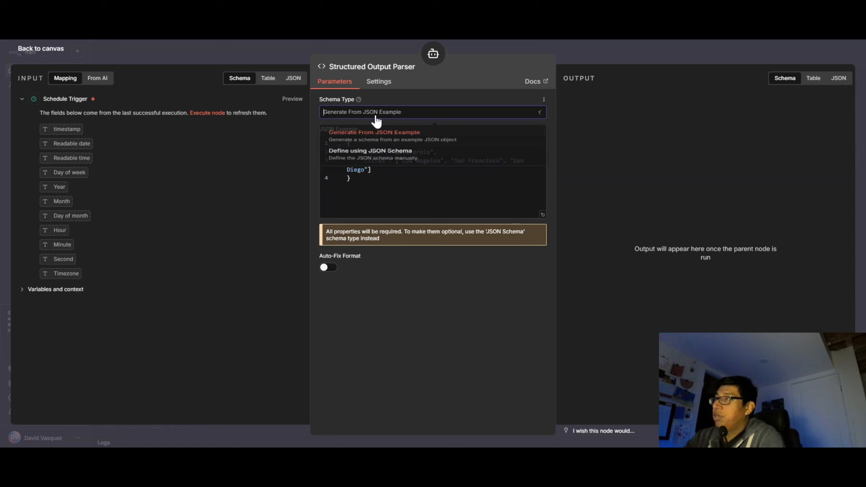
pyautogui.click(366, 164)
pyautogui.moveTo(354, 256); pyautogui.dragTo(311, 96)
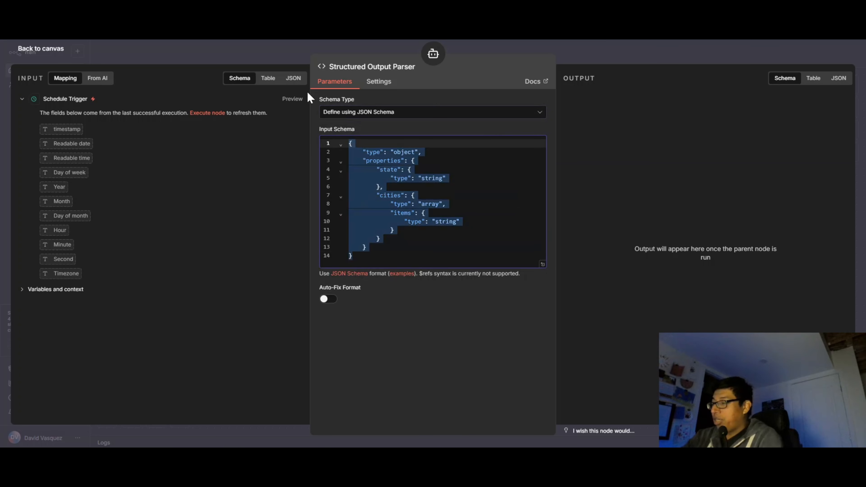
pyautogui.hotkey('ctrl', 'v')
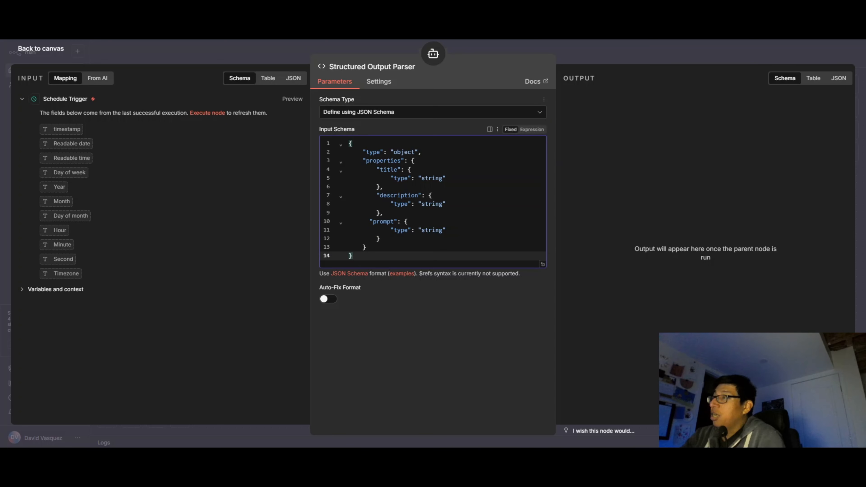
# Step: Examine the schema's title, description and prompt properties and the schema type options, and return to the canvas
pyautogui.click(405, 196)
pyautogui.click(430, 187)
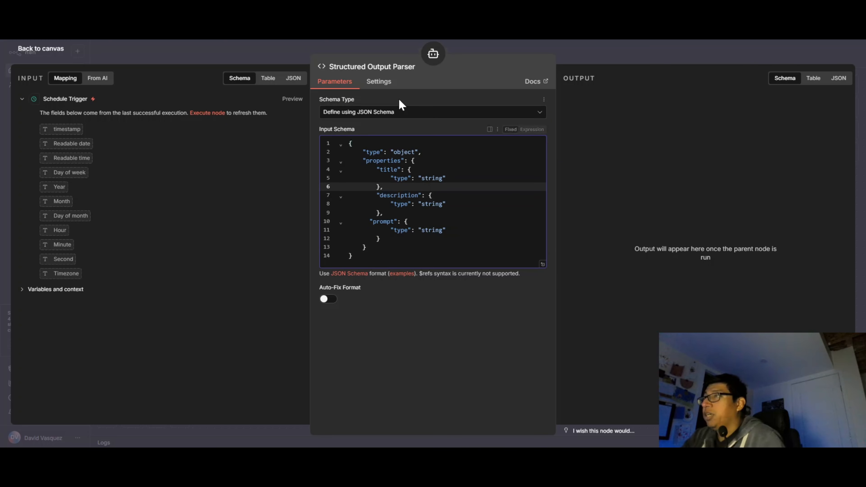
pyautogui.click(388, 116)
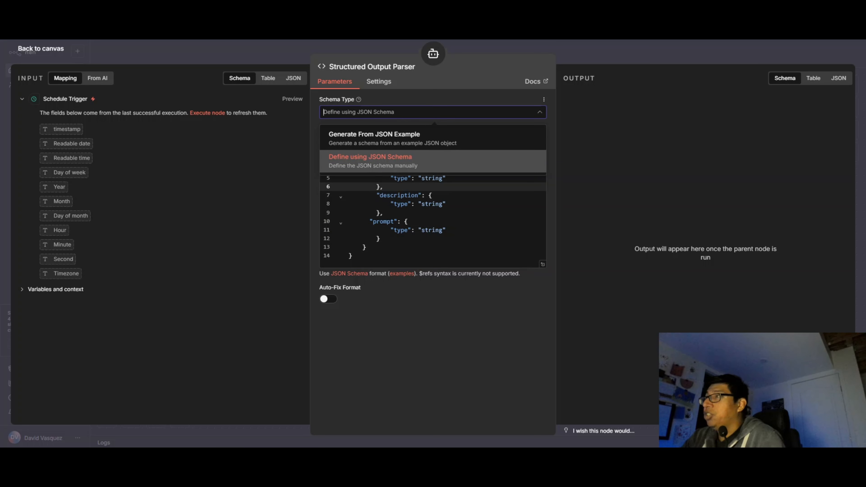
pyautogui.click(407, 222)
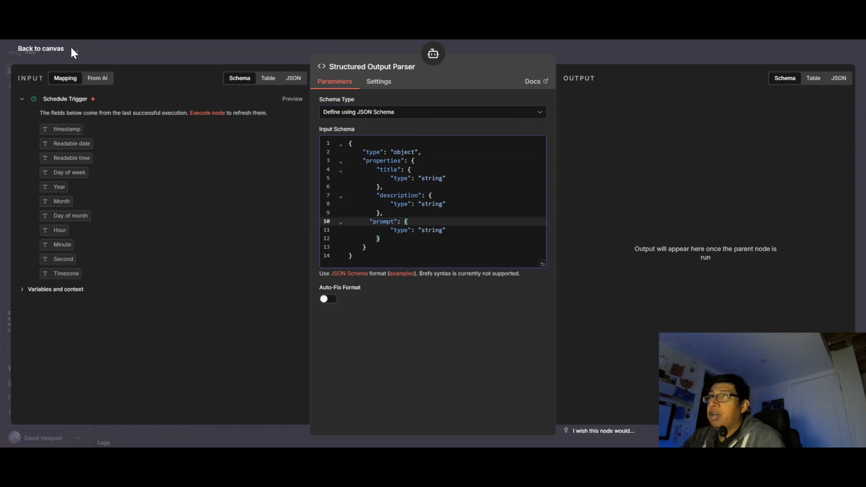
pyautogui.moveTo(377, 170); pyautogui.dragTo(407, 170)
pyautogui.click(376, 187)
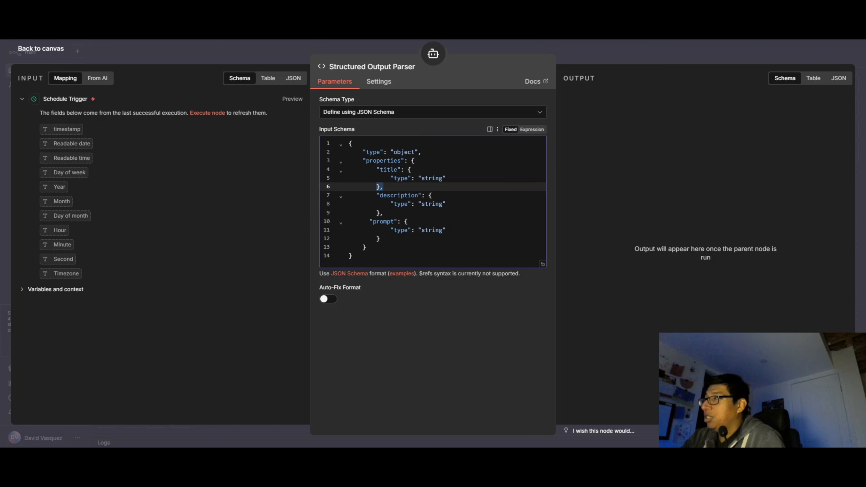
pyautogui.moveTo(370, 222); pyautogui.dragTo(401, 221)
pyautogui.click(363, 238)
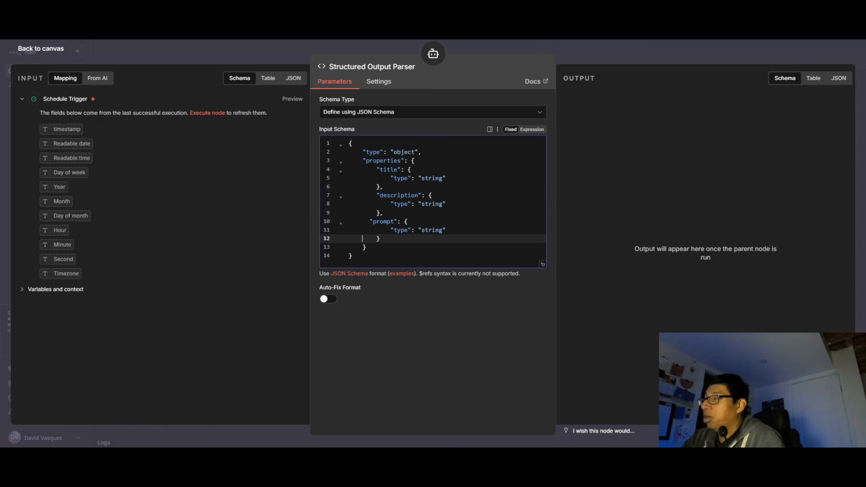
pyautogui.click(54, 51)
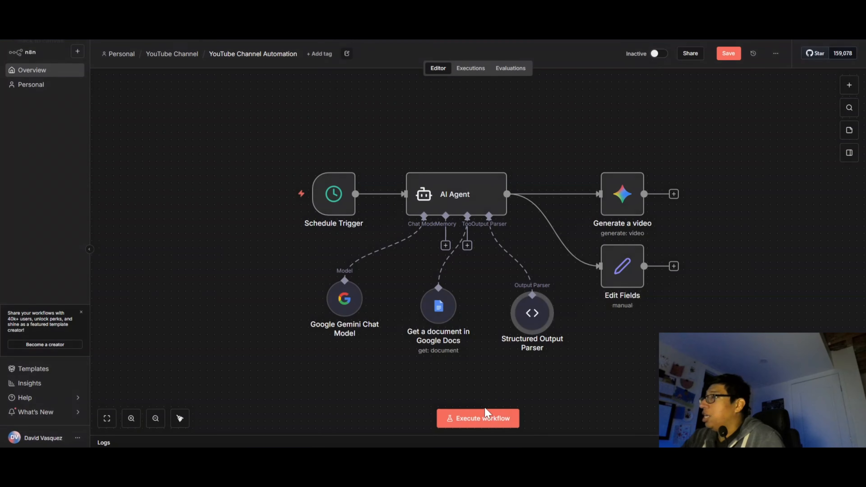
# Step: Save the workflow and deactivate the Generate a video and Edit Fields nodes
pyautogui.click(722, 55)
pyautogui.click(615, 170)
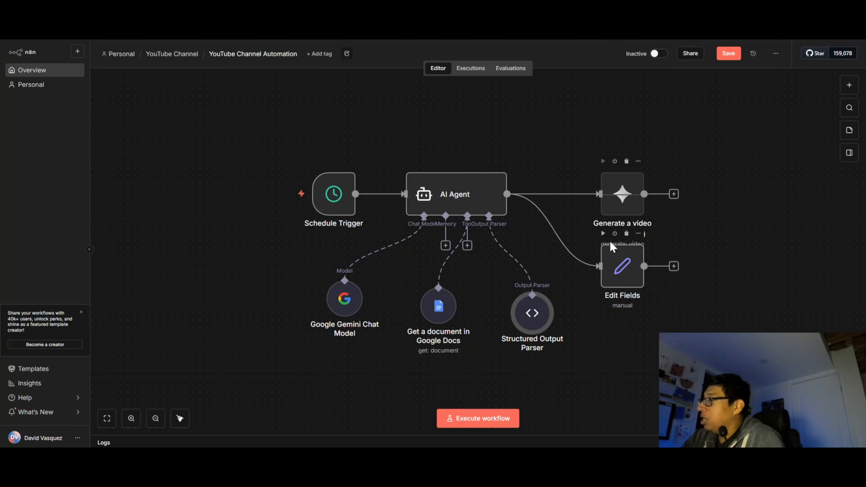
pyautogui.click(615, 234)
# Step: Execute the workflow from the Schedule Trigger and review the AI Agent's title, description and prompt output
pyautogui.moveTo(319, 224)
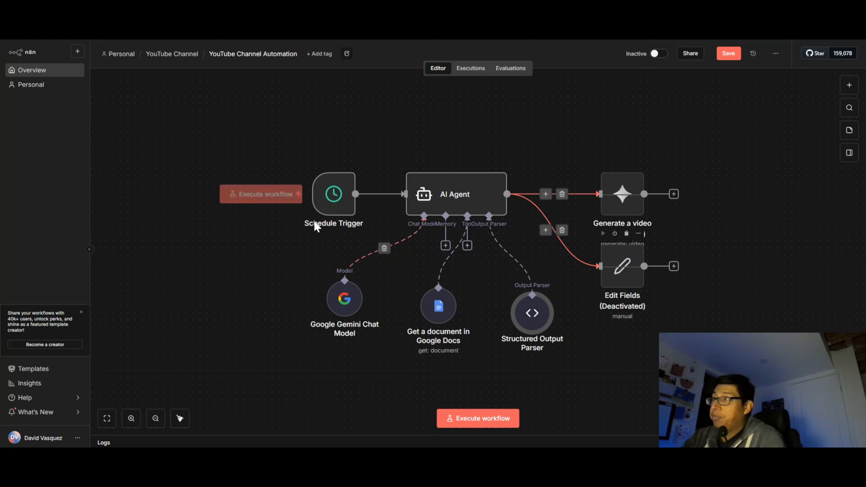
pyautogui.click(285, 201)
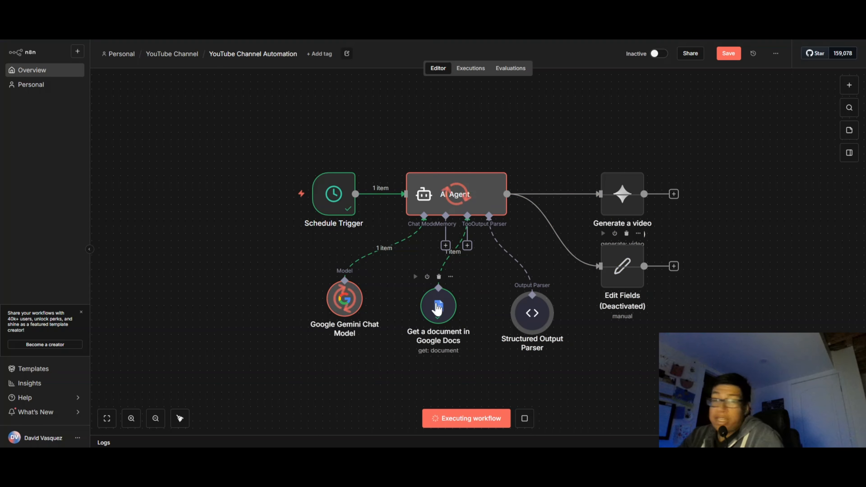
pyautogui.click(383, 379)
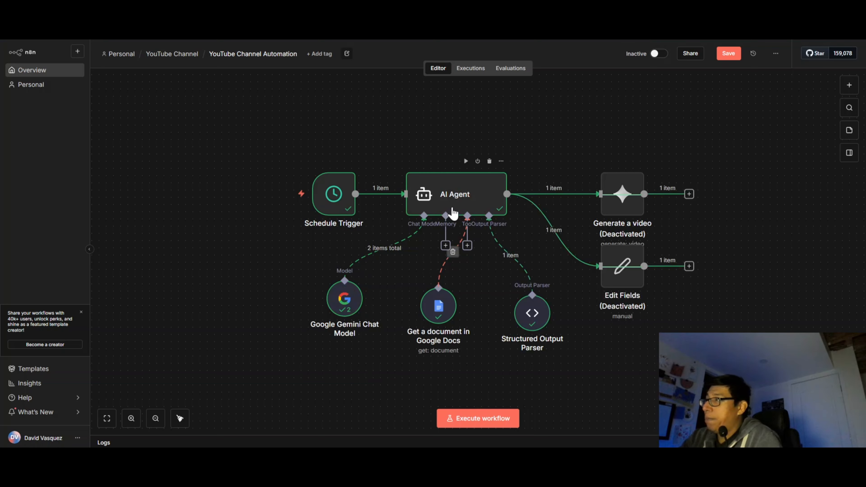
pyautogui.doubleClick(455, 197)
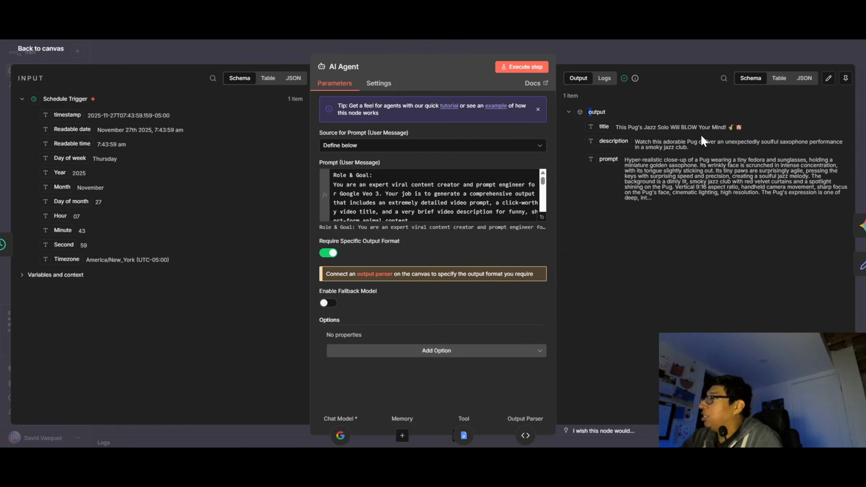
pyautogui.moveTo(711, 128); pyautogui.dragTo(664, 127)
pyautogui.click(655, 245)
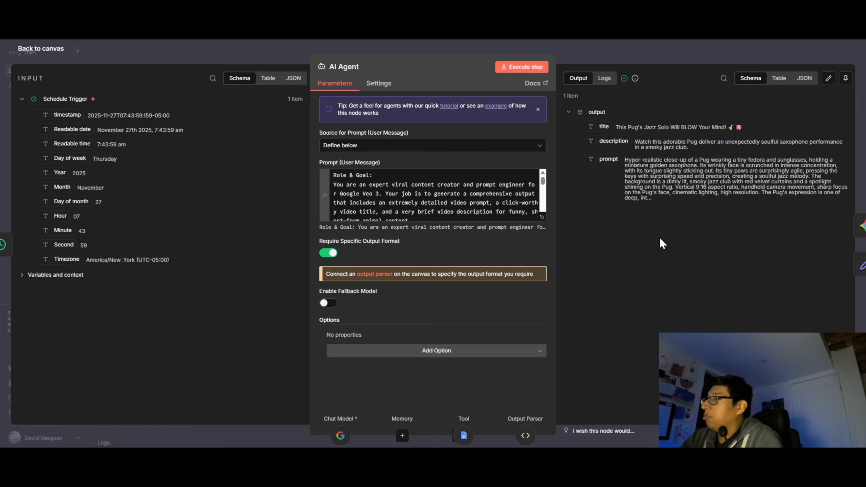
pyautogui.press('Escape')
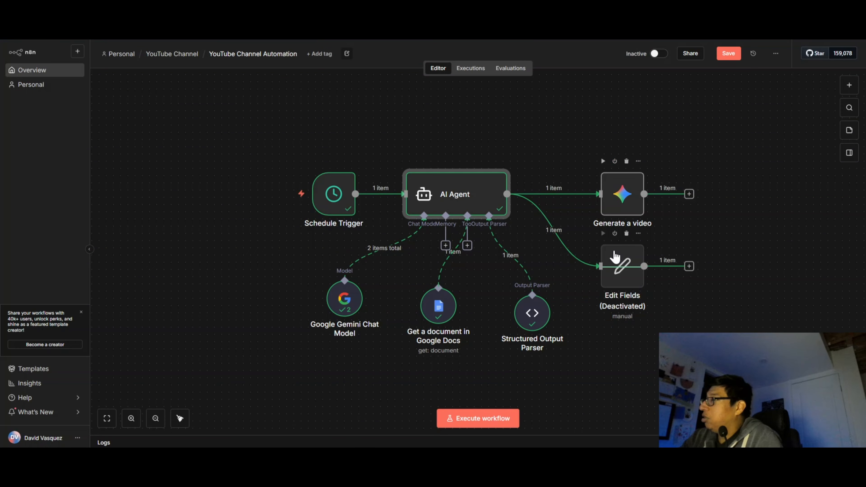
# Step: Reactivate the Generate a video and Edit Fields nodes and check which models and credentials Generate a video offers
pyautogui.click(615, 234)
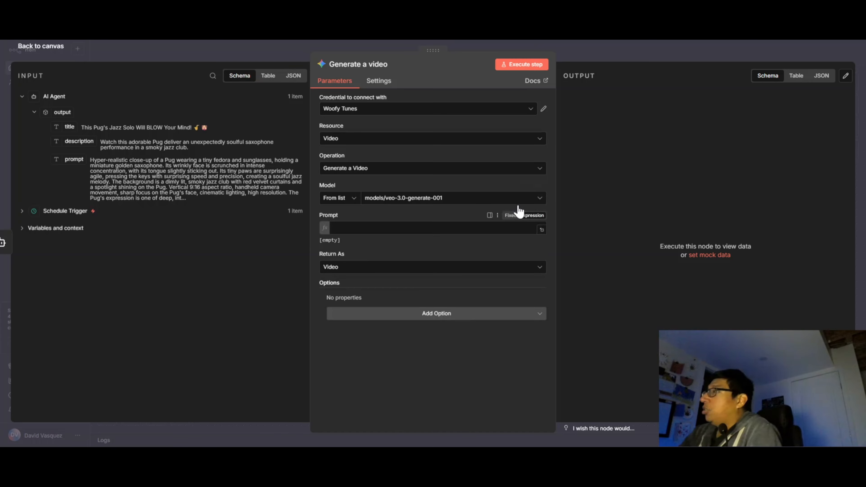
pyautogui.click(532, 200)
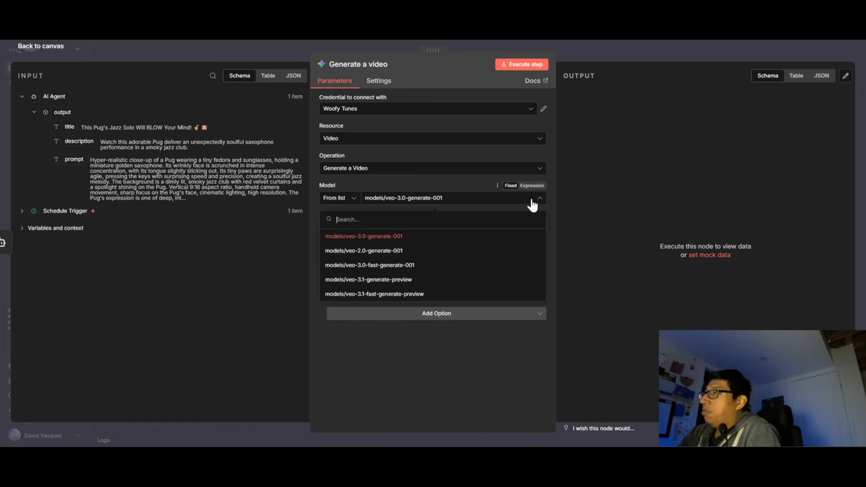
pyautogui.click(408, 110)
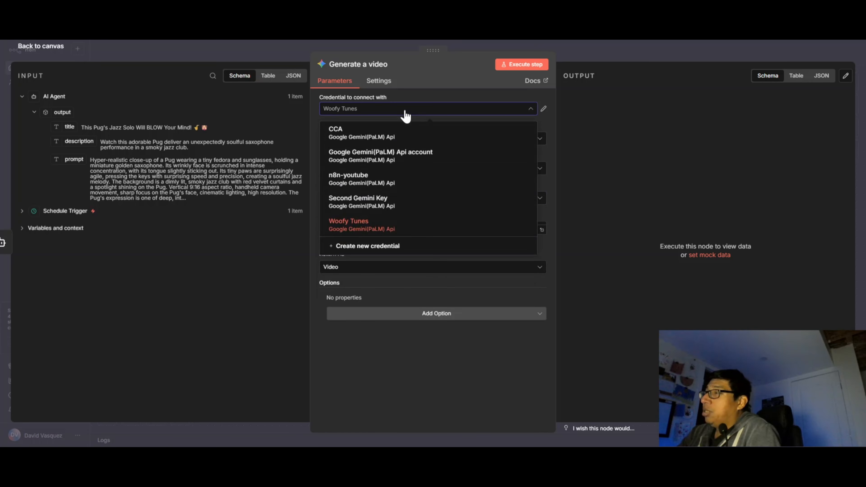
pyautogui.click(418, 367)
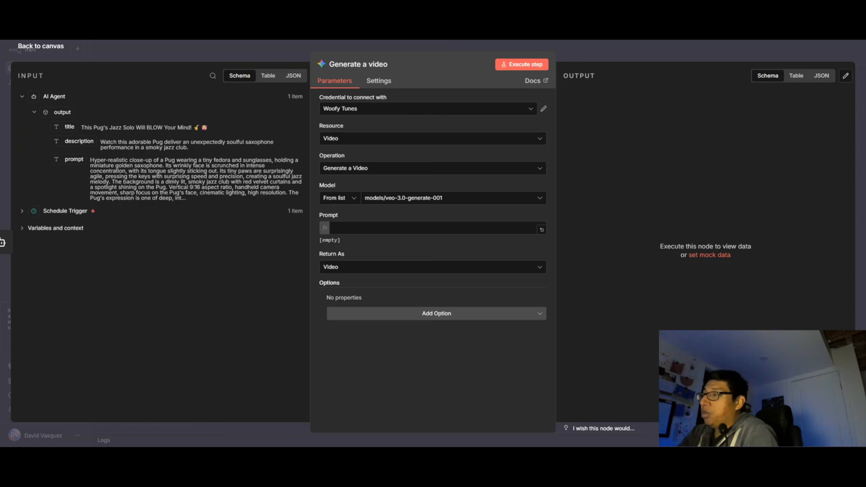
# Step: Check the Google Docs API page of the n8n-youtube project in Google Cloud and return to the n8n workflow
pyautogui.click(355, 458)
pyautogui.click(354, 7)
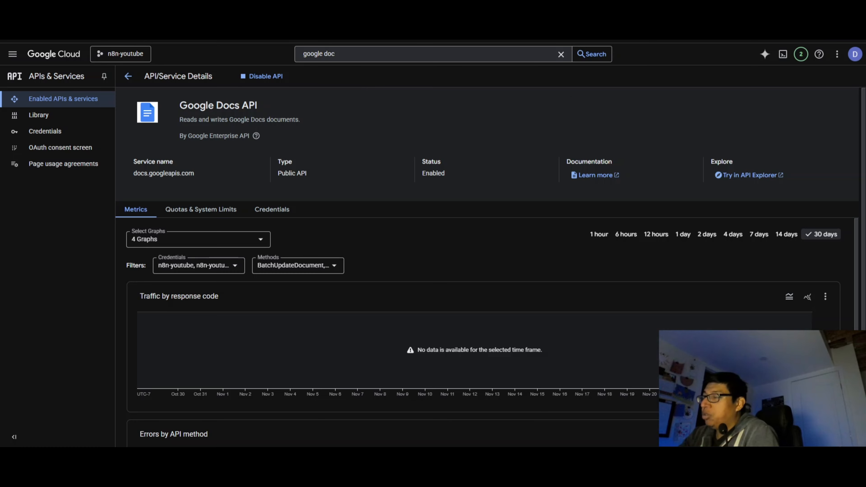
pyautogui.moveTo(314, 457)
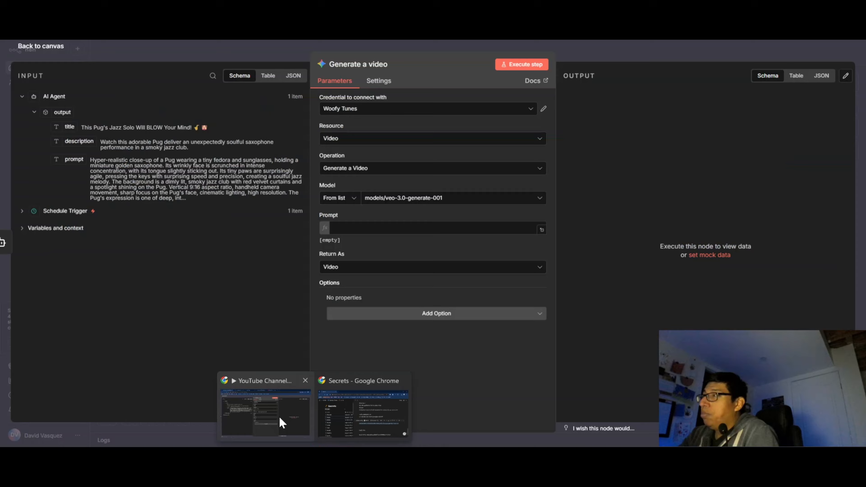
pyautogui.click(280, 417)
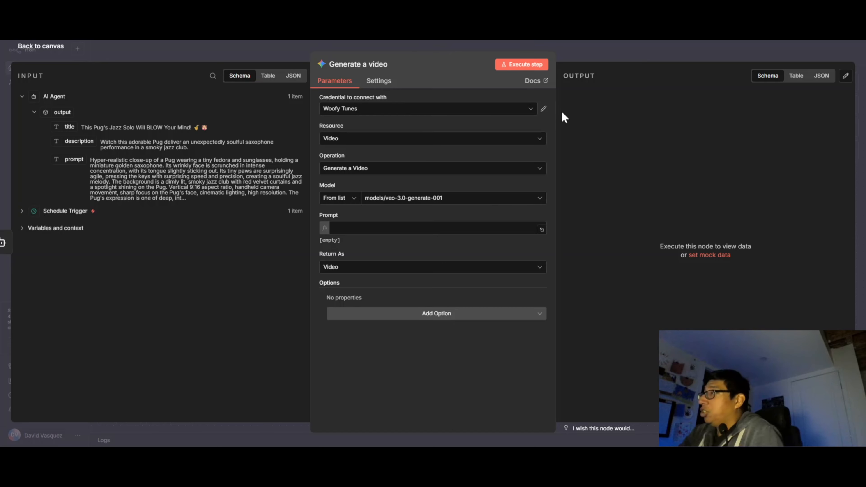
pyautogui.click(530, 111)
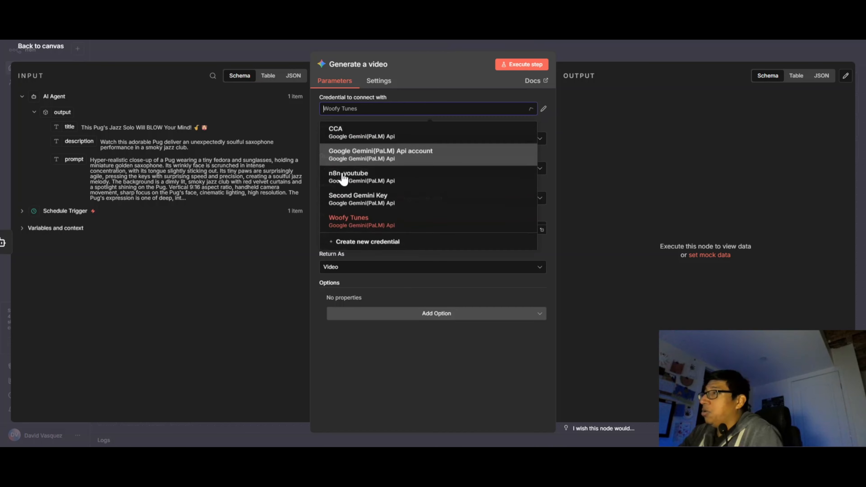
pyautogui.click(359, 248)
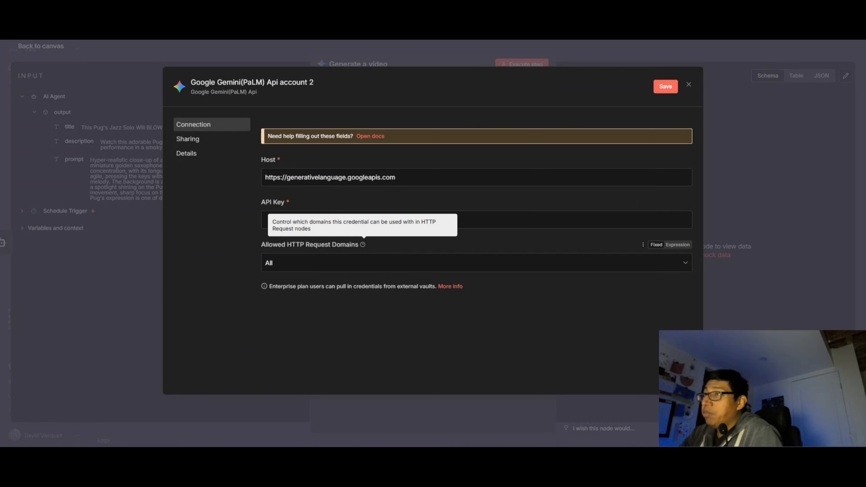
pyautogui.click(688, 85)
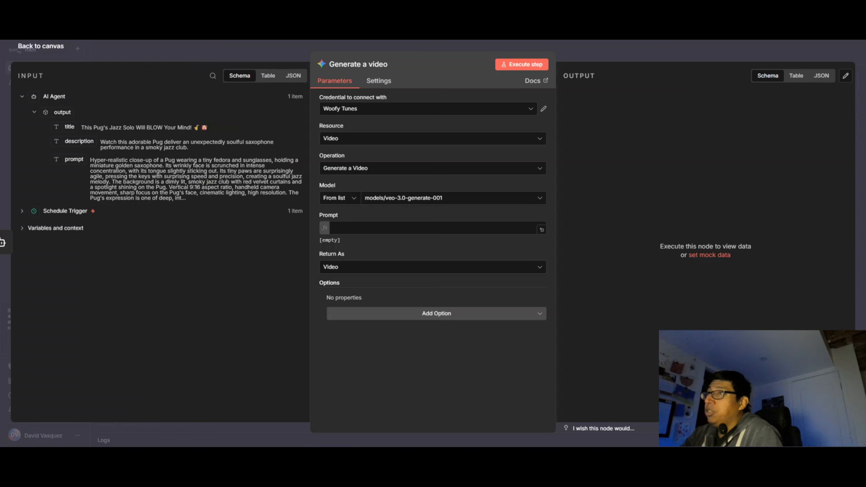
pyautogui.click(37, 48)
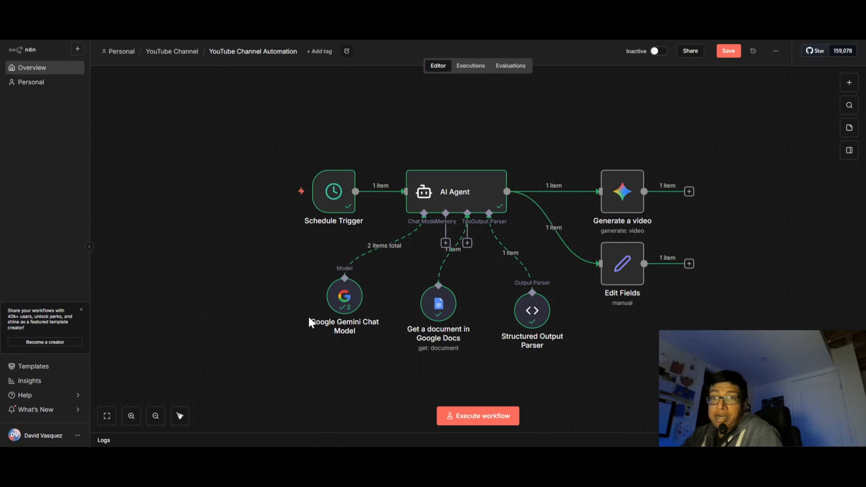
pyautogui.click(623, 195)
pyautogui.press('Return')
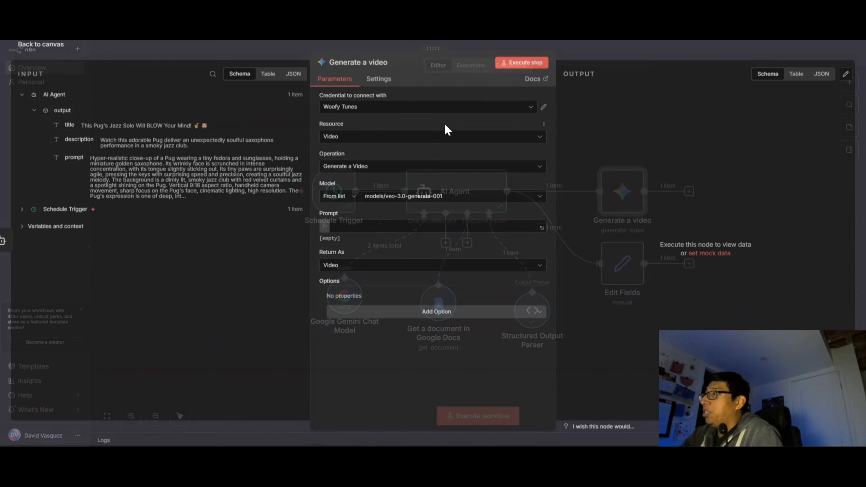
pyautogui.click(426, 109)
pyautogui.click(375, 244)
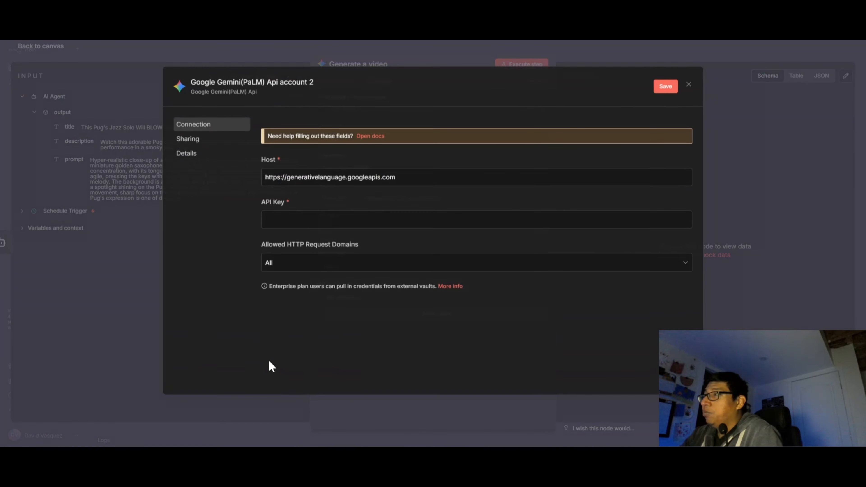
pyautogui.click(300, 220)
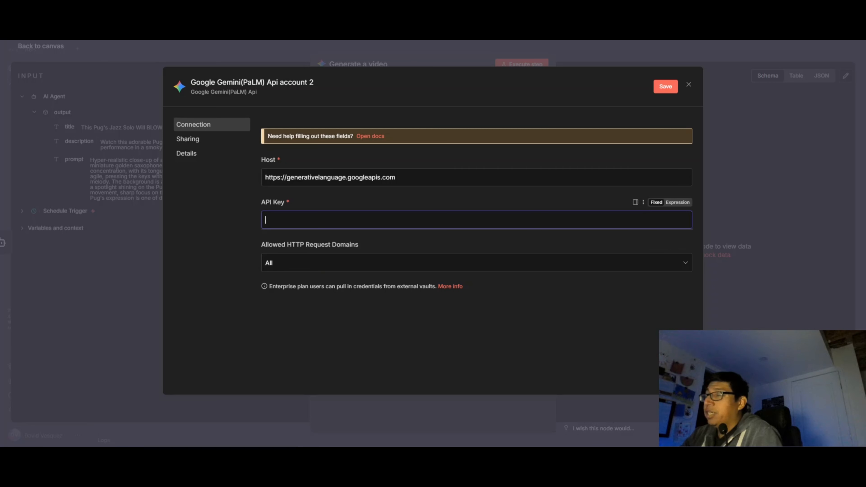
pyautogui.click(216, 222)
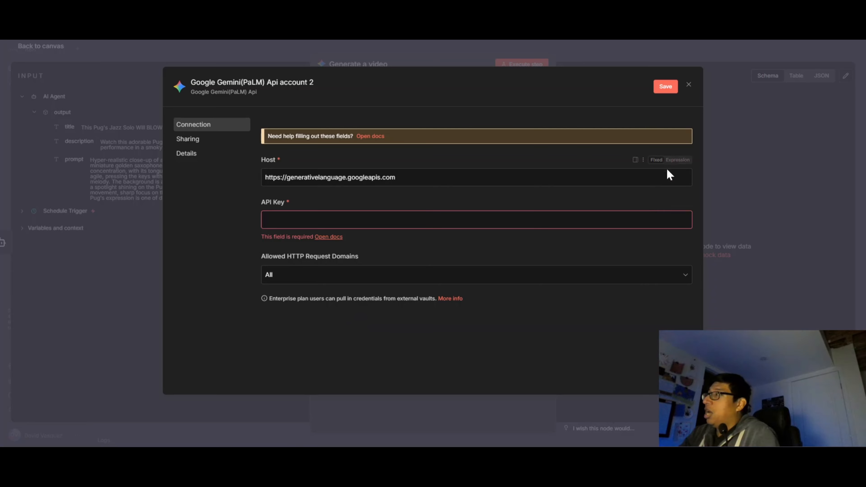
pyautogui.click(689, 84)
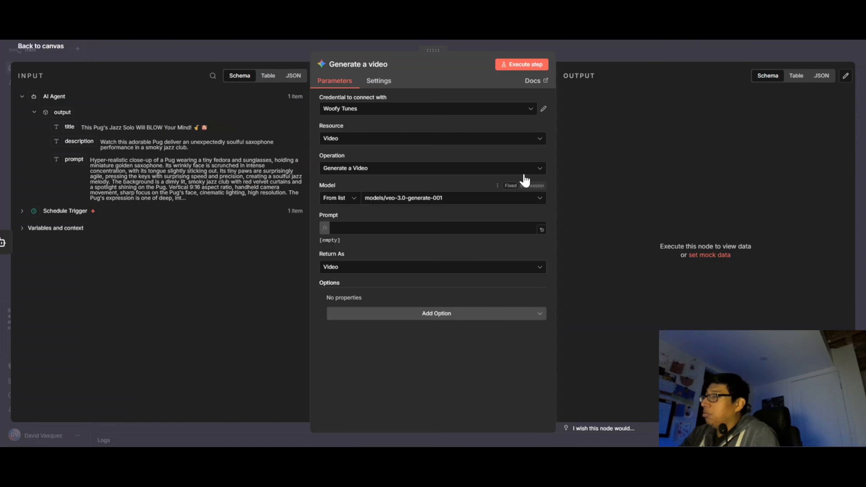
# Step: Inspect the Woofy Tunes Gemini credential's connection settings and close them
pyautogui.click(543, 110)
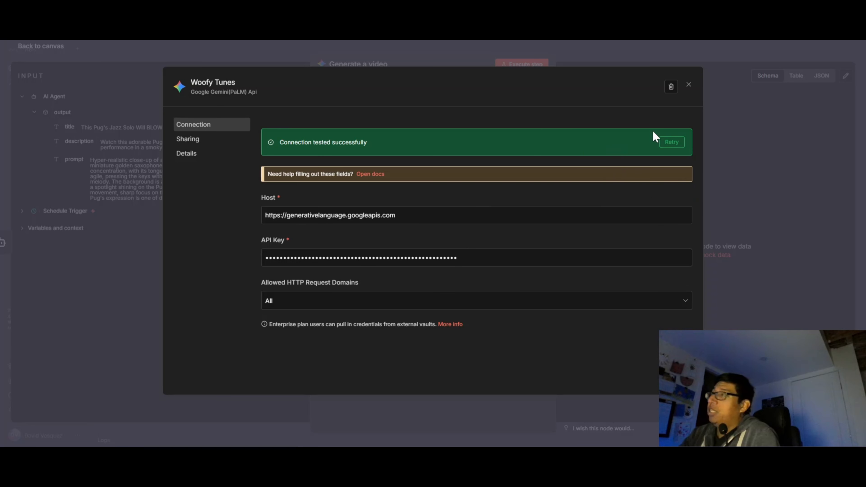
pyautogui.click(689, 85)
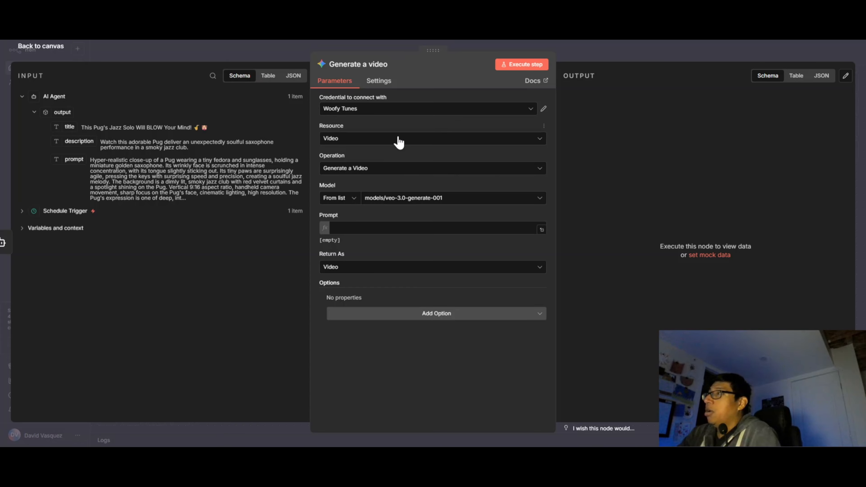
# Step: Select the Woofy Tunes credential for the video generation node and review the available video models, keeping models/veo-3.0-generate-001
pyautogui.click(401, 109)
pyautogui.click(371, 230)
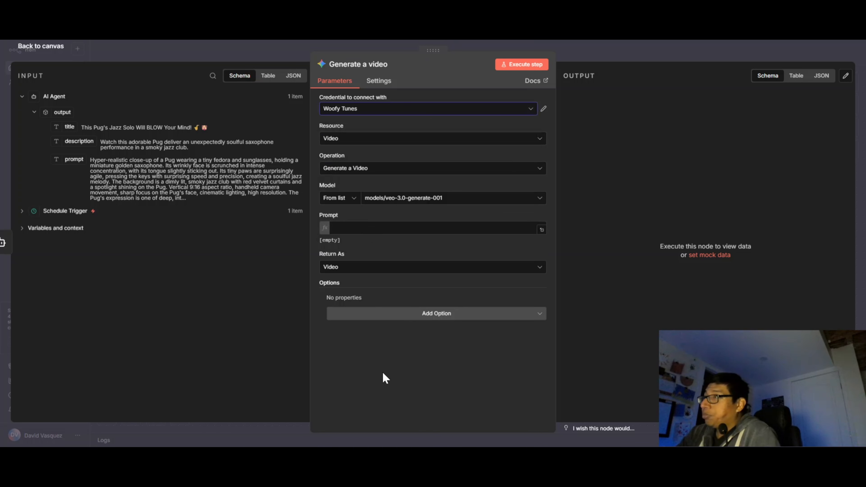
pyautogui.click(382, 374)
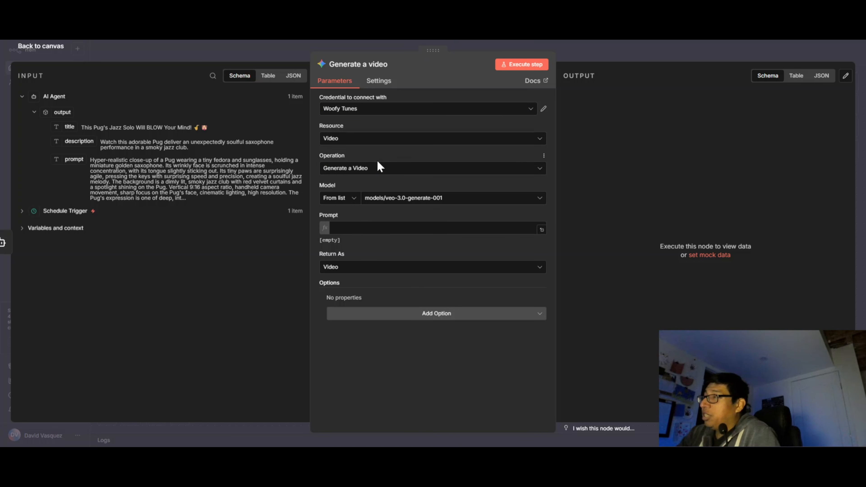
pyautogui.click(417, 202)
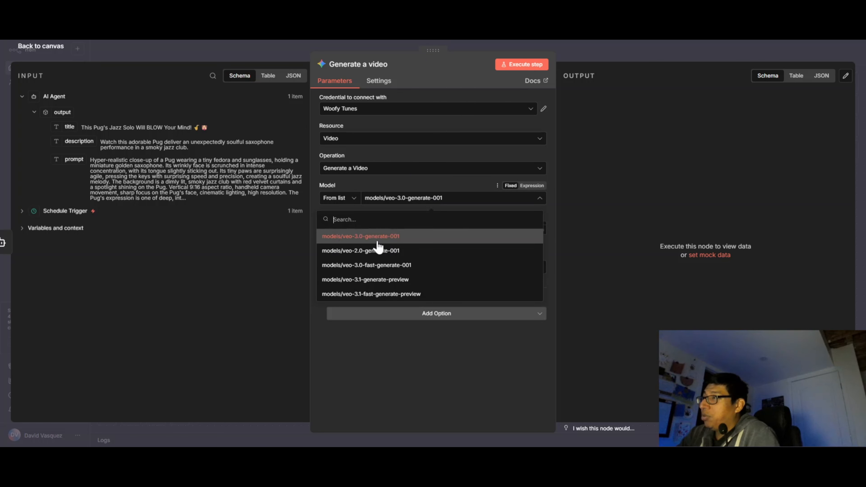
pyautogui.click(407, 392)
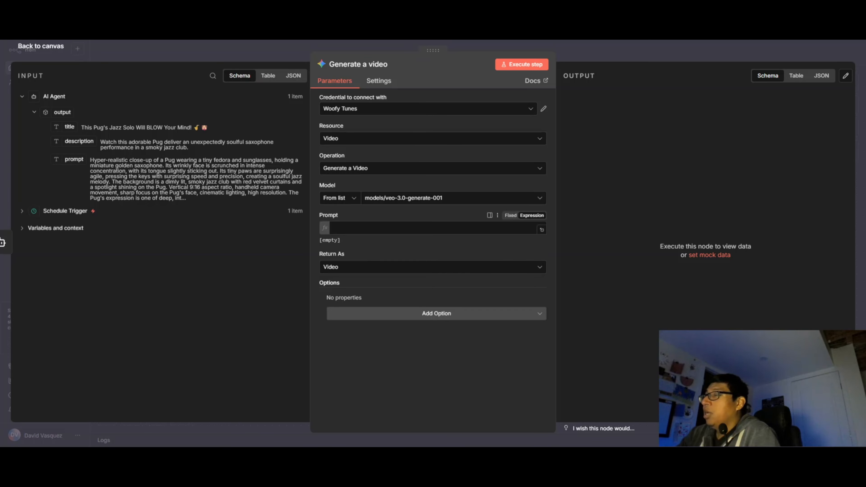
# Step: Set the prompt to "Take this info: {{ $json.output.prompt }}, and generate the video with aspect ratio 9:16 so it can be uploaded for a YouTube short."
pyautogui.click(409, 228)
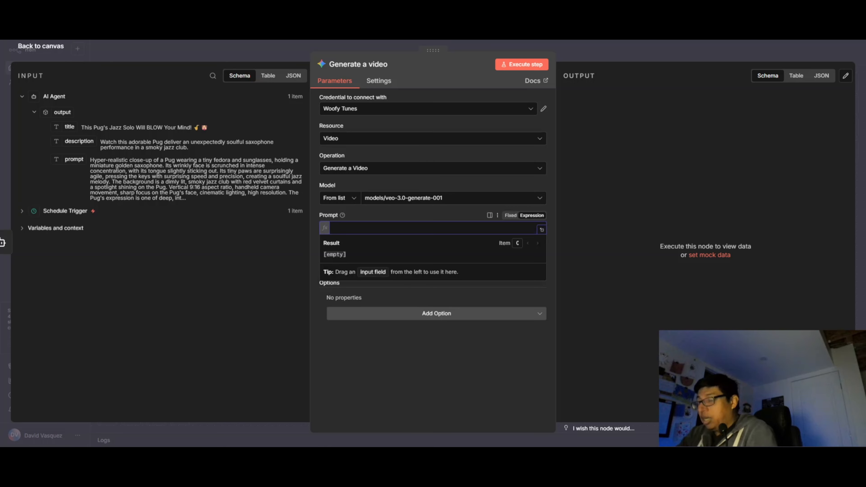
pyautogui.write('Take this info: {{ $json.output.prompt }}, and generate the video with aspect ratio 9:16 so it can be uploaded for a YouTube short.')
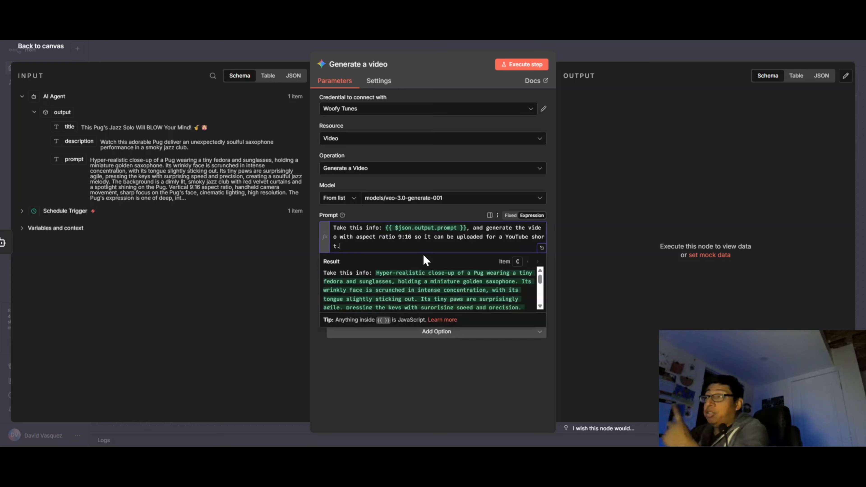
pyautogui.click(429, 375)
# Step: Remove the expression after "Take this info:" in the prompt and map the AI Agent's prompt output field in its place
pyautogui.moveTo(467, 227); pyautogui.dragTo(385, 228)
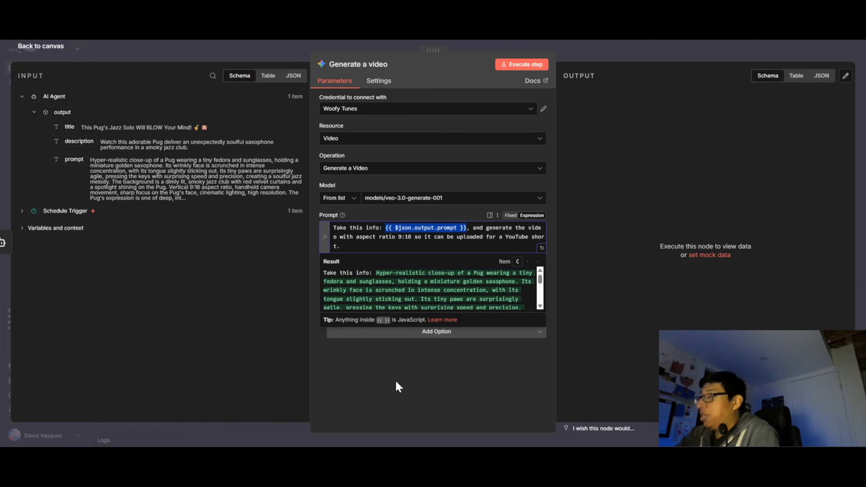
pyautogui.press('BackSpace')
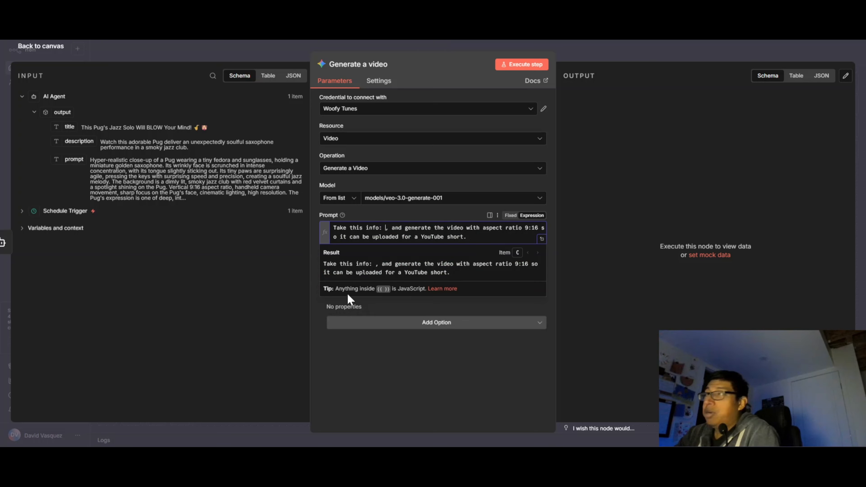
pyautogui.moveTo(73, 159); pyautogui.dragTo(384, 228)
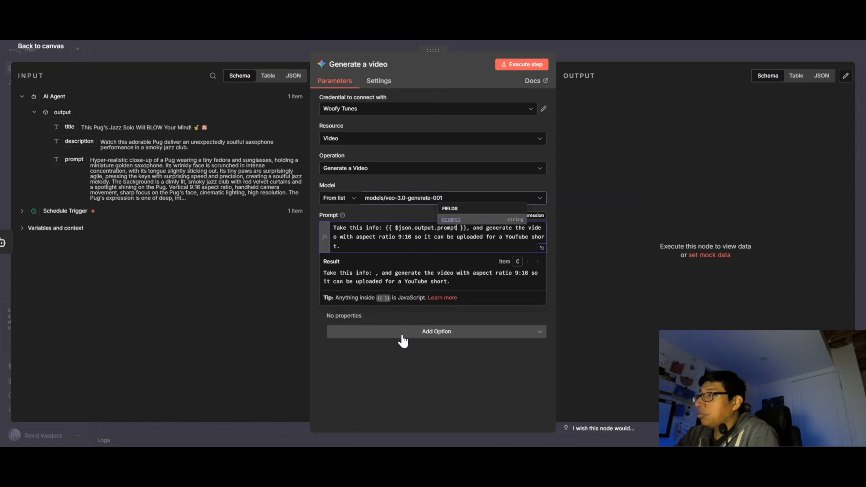
pyautogui.click(451, 386)
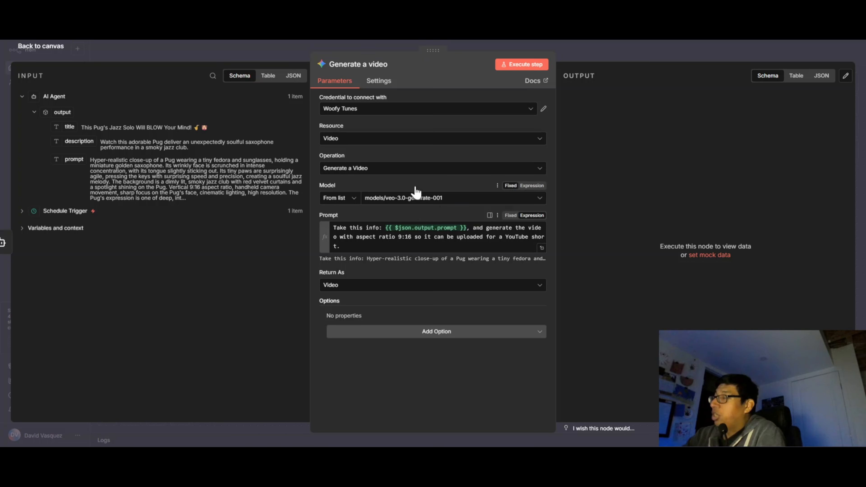
pyautogui.moveTo(412, 237); pyautogui.dragTo(355, 237)
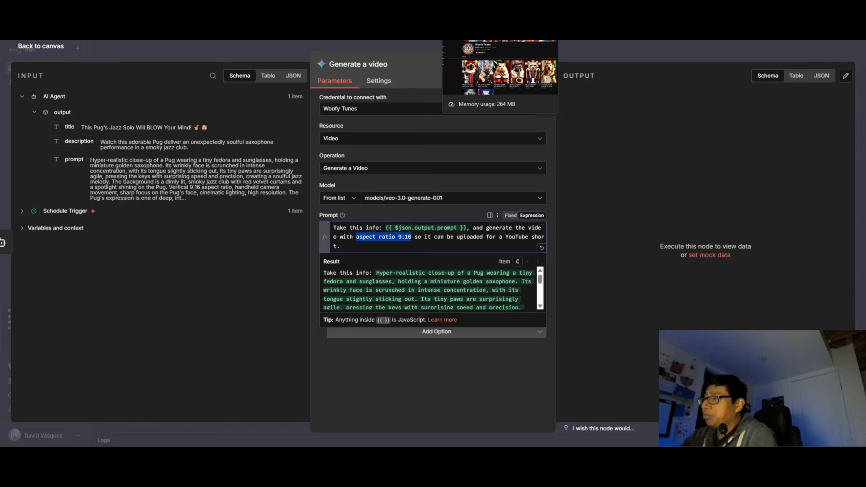
pyautogui.click(477, 7)
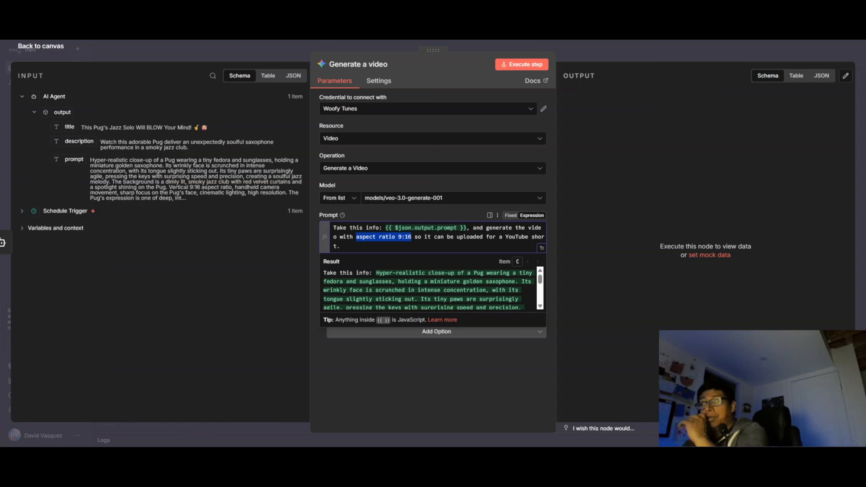
pyautogui.click(426, 399)
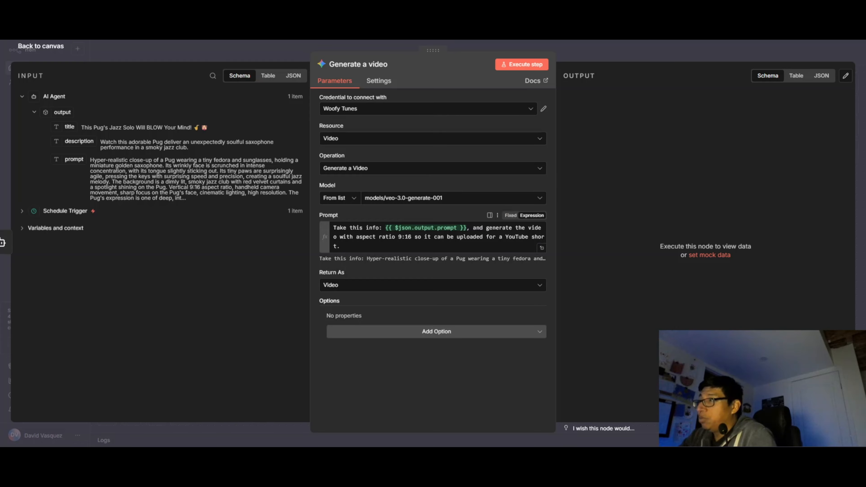
pyautogui.moveTo(411, 237); pyautogui.dragTo(396, 237)
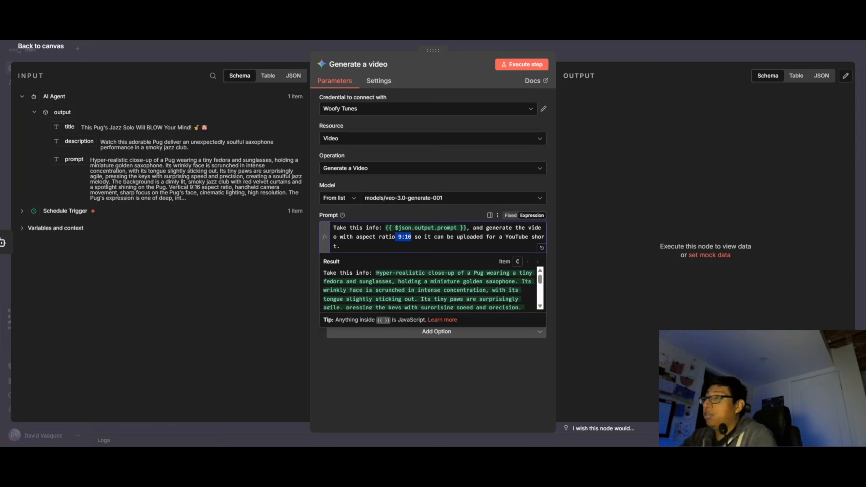
pyautogui.click(396, 237)
pyautogui.click(358, 403)
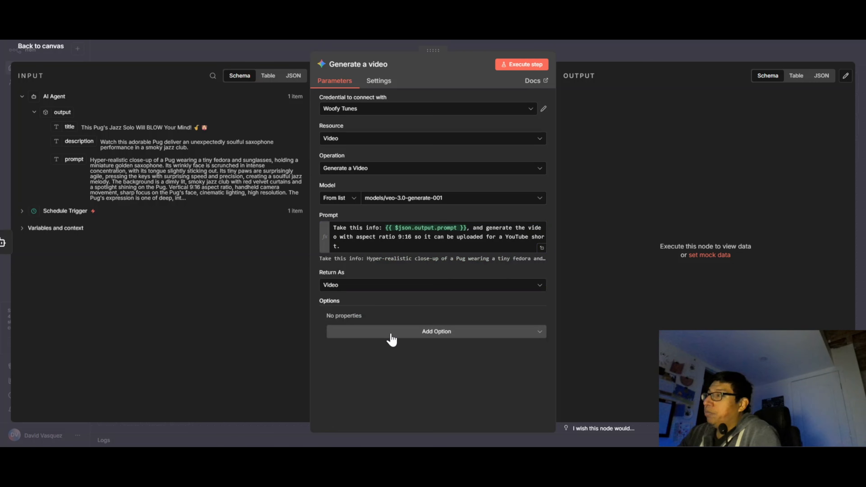
# Step: Set the video generation node's Return As setting to Video
pyautogui.click(384, 285)
pyautogui.click(362, 308)
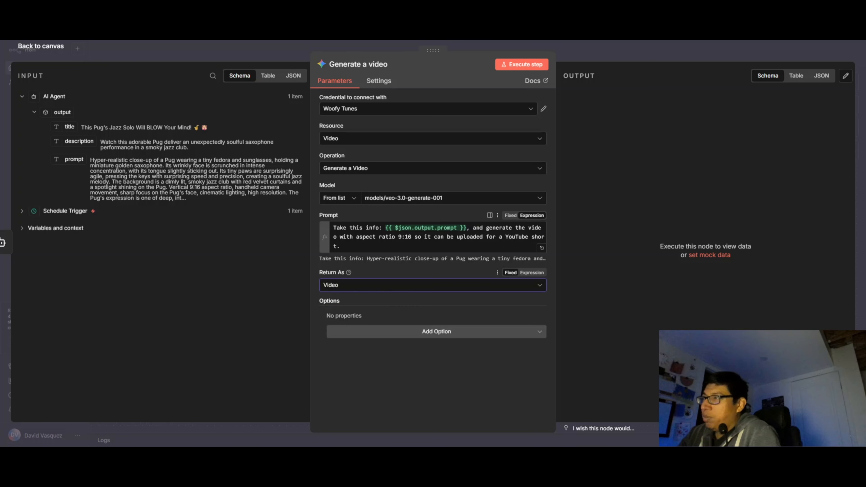
pyautogui.moveTo(414, 237); pyautogui.dragTo(363, 237)
pyautogui.click(363, 238)
pyautogui.click(391, 379)
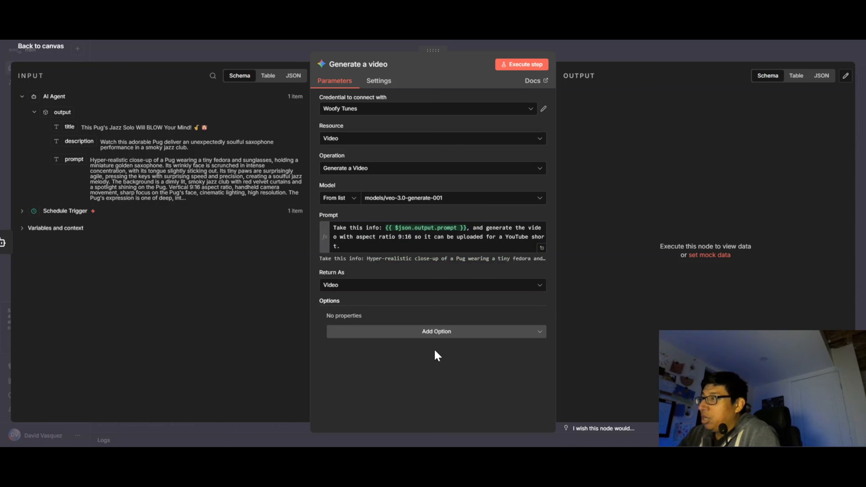
# Step: Add the Aspect Ratio option to the video node, set it to Portrait (9:16), and save the workflow from the canvas
pyautogui.click(443, 331)
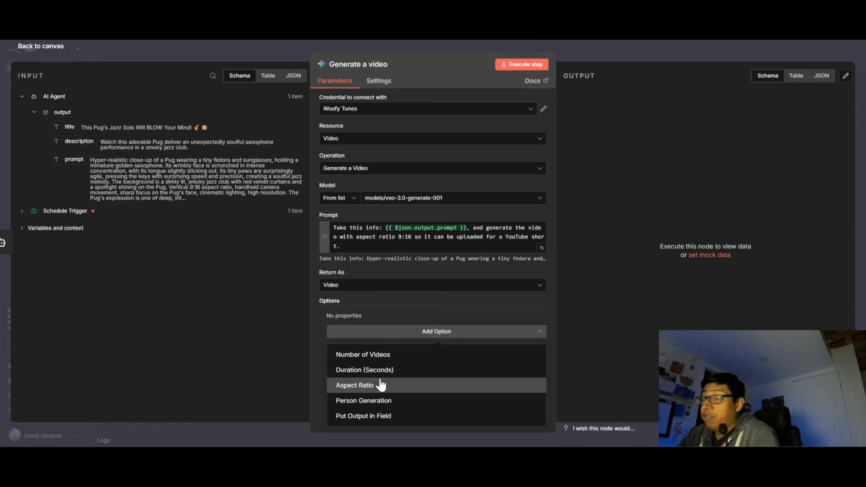
pyautogui.click(380, 385)
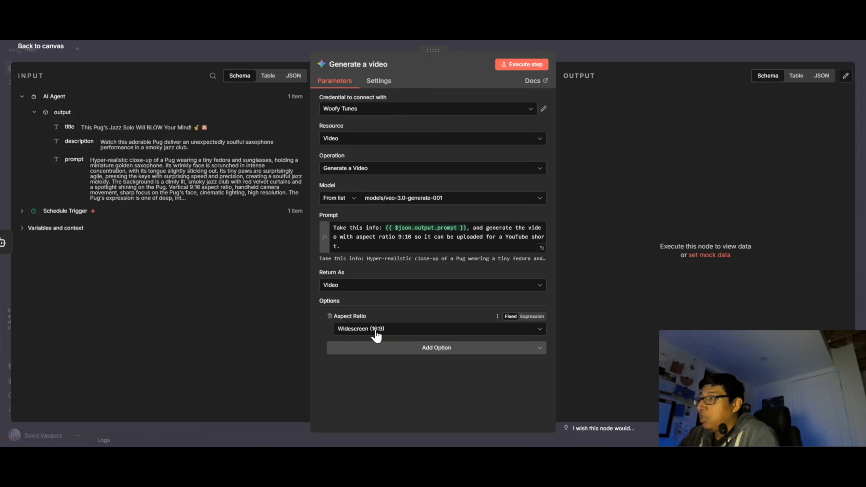
pyautogui.click(426, 330)
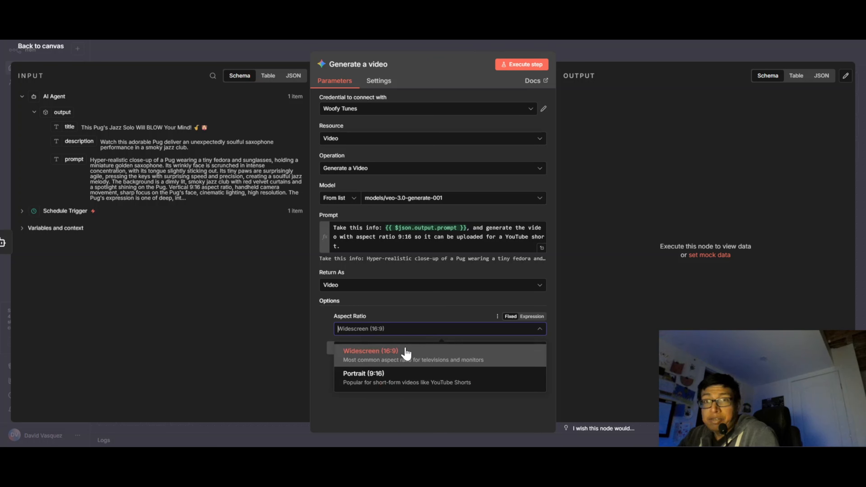
pyautogui.click(408, 382)
pyautogui.click(397, 381)
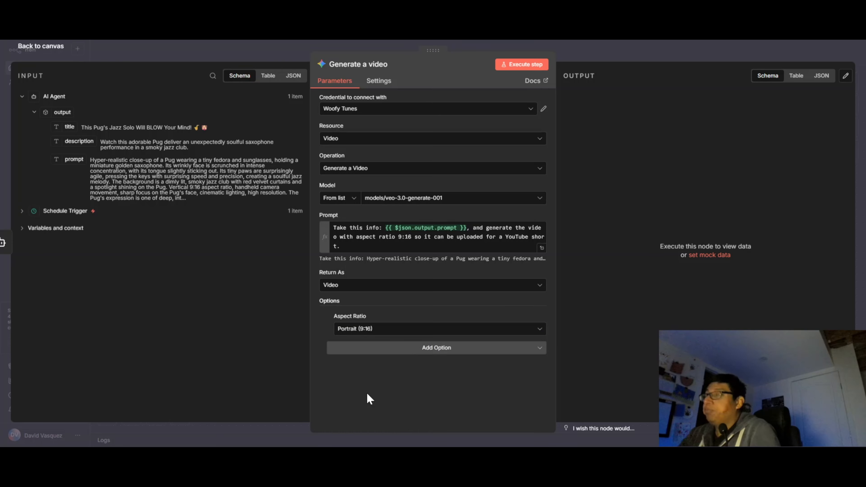
pyautogui.click(48, 45)
pyautogui.click(727, 51)
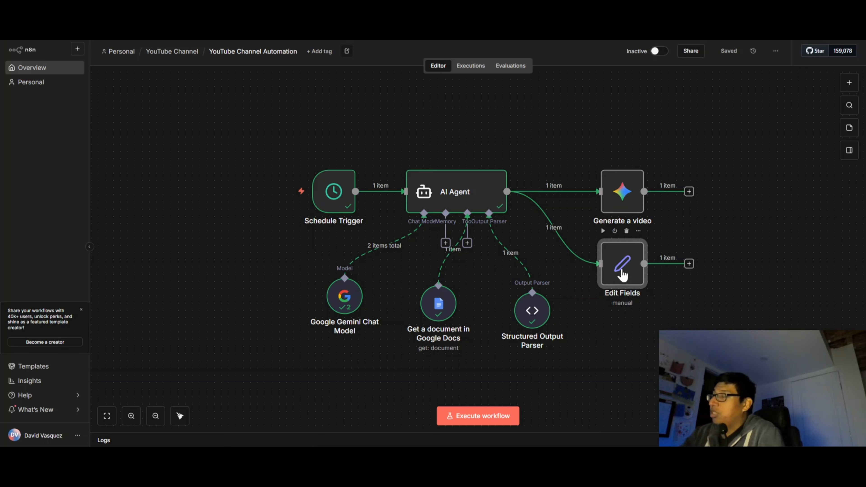
# Step: In the Edit Fields node, add a string field named title mapped to the AI Agent's title output, {{ $json.output.title }}
pyautogui.doubleClick(622, 272)
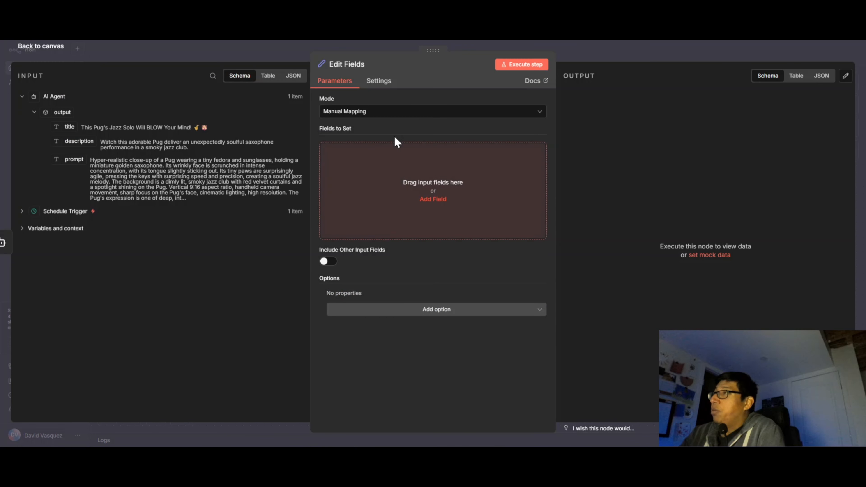
pyautogui.click(439, 204)
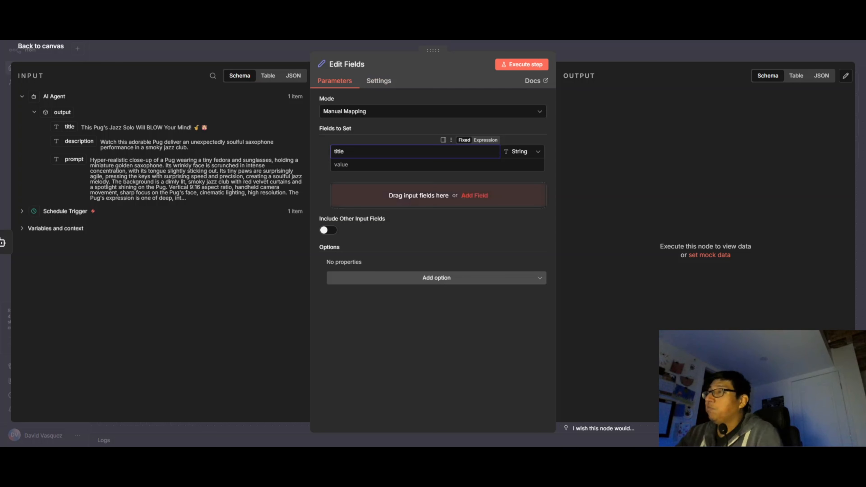
pyautogui.click(428, 365)
pyautogui.moveTo(74, 129); pyautogui.dragTo(345, 164)
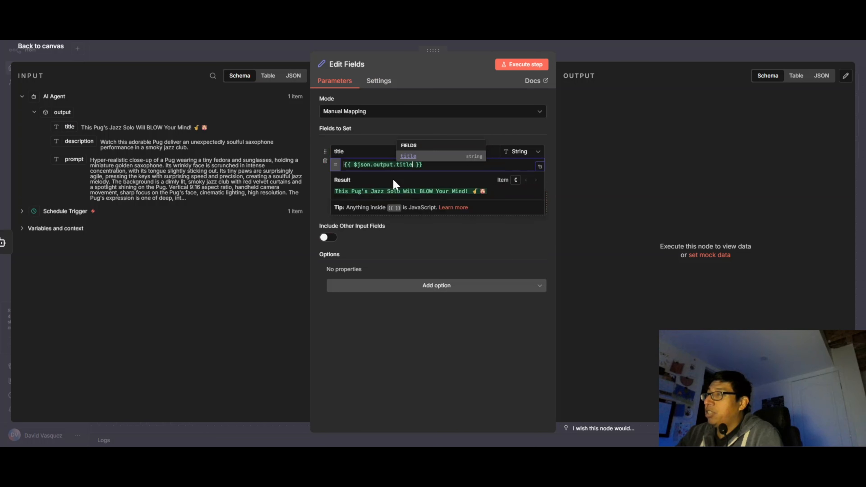
pyautogui.click(391, 344)
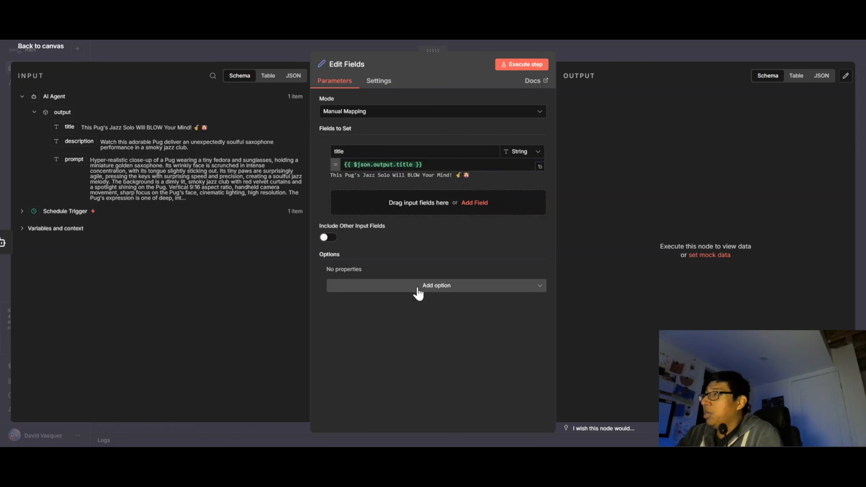
# Step: Add a second string field named description mapped to the AI Agent's description output, {{ $json.output.description }}
pyautogui.click(483, 204)
pyautogui.click(357, 196)
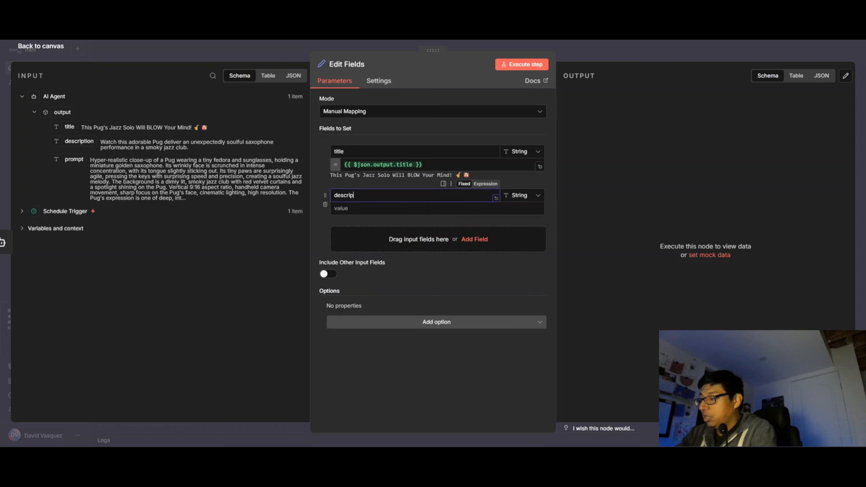
pyautogui.click(457, 422)
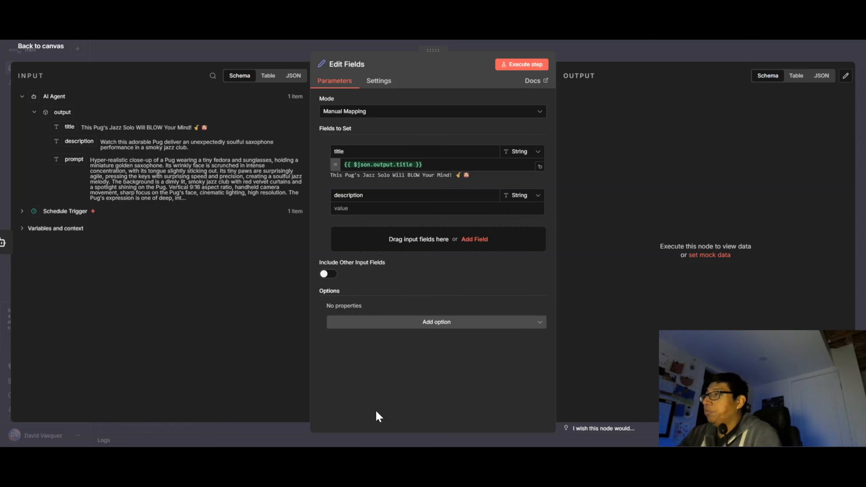
pyautogui.moveTo(91, 147); pyautogui.dragTo(345, 209)
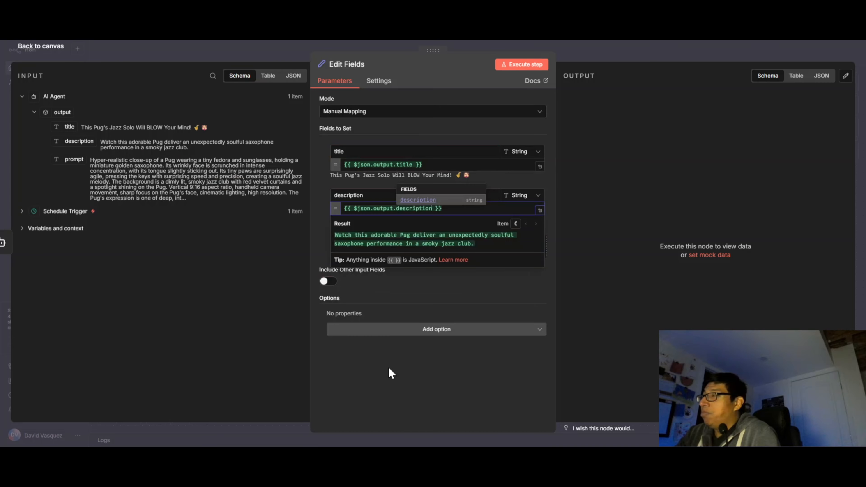
pyautogui.click(399, 387)
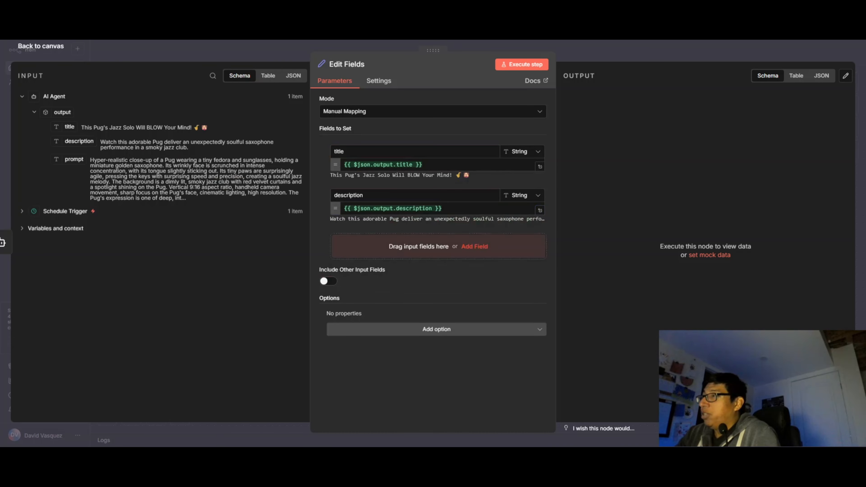
# Step: Return to the workflow canvas and save the Edit Fields changes
pyautogui.click(51, 47)
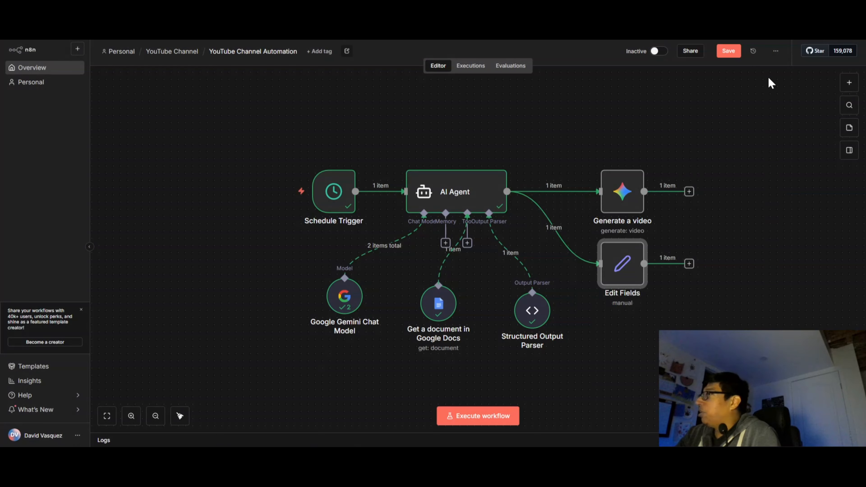
pyautogui.click(728, 51)
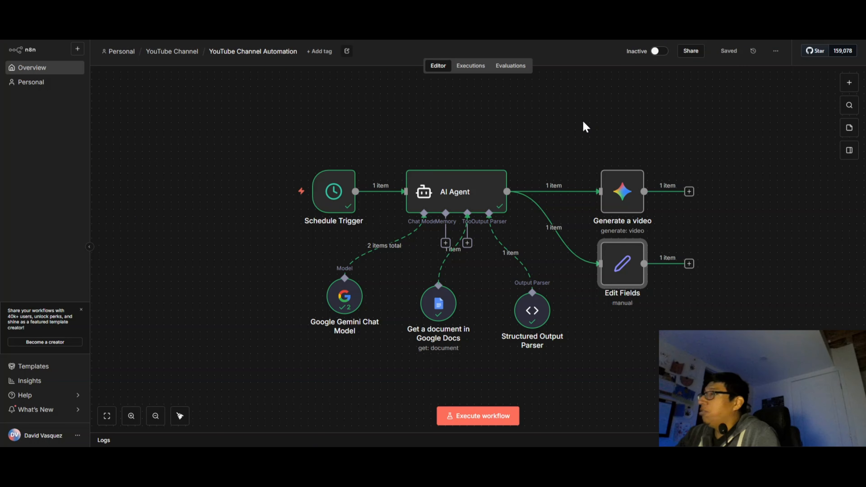
pyautogui.click(574, 125)
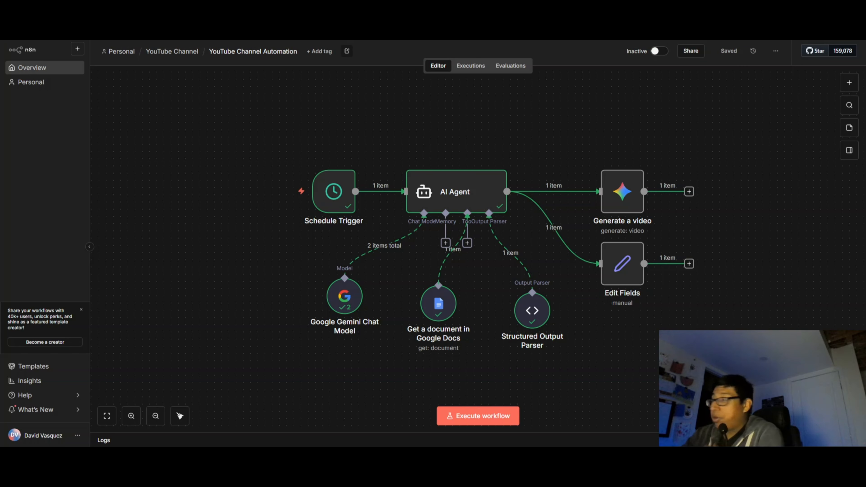
# Step: Add a Merge node and place it just beyond the Generate a video and Edit Fields nodes, vertically between them
pyautogui.moveTo(738, 350); pyautogui.dragTo(535, 321)
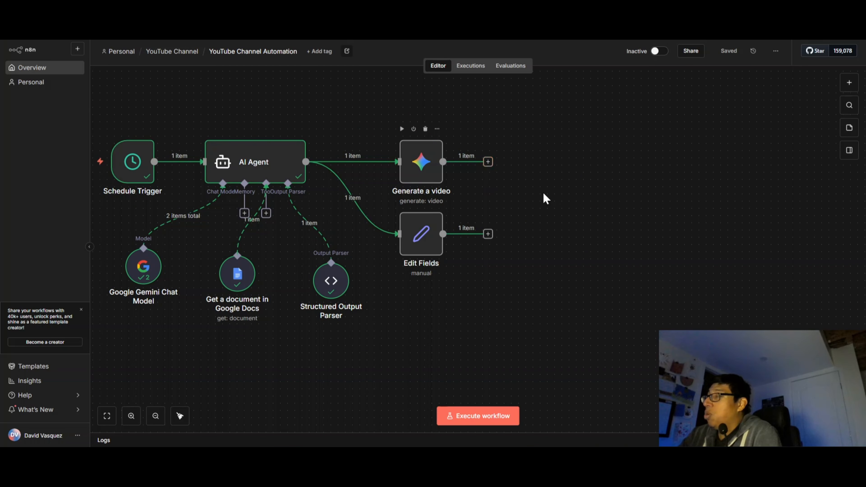
pyautogui.click(849, 83)
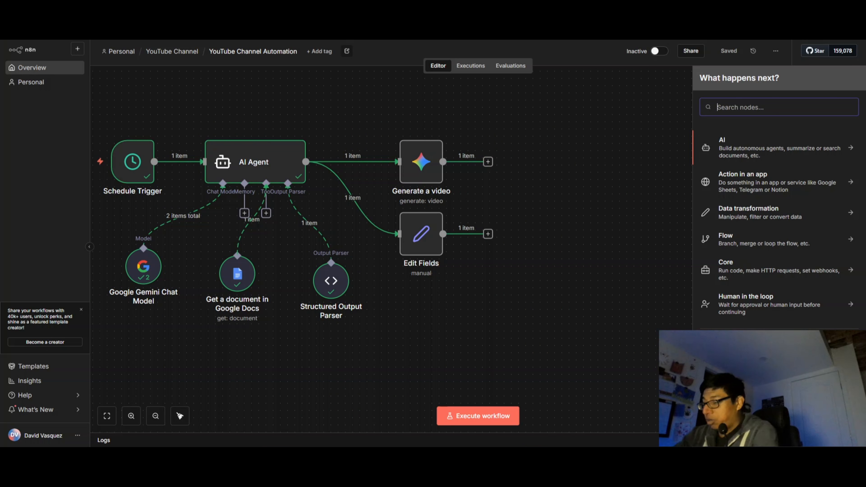
pyautogui.write('merge')
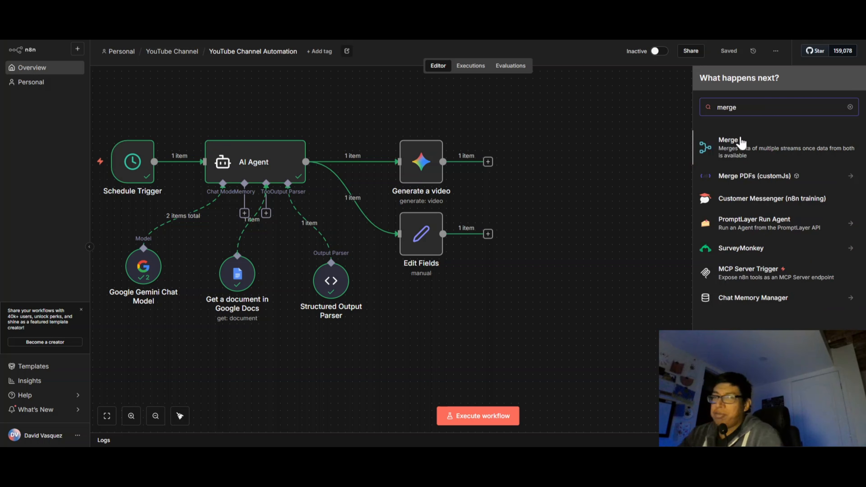
pyautogui.click(731, 158)
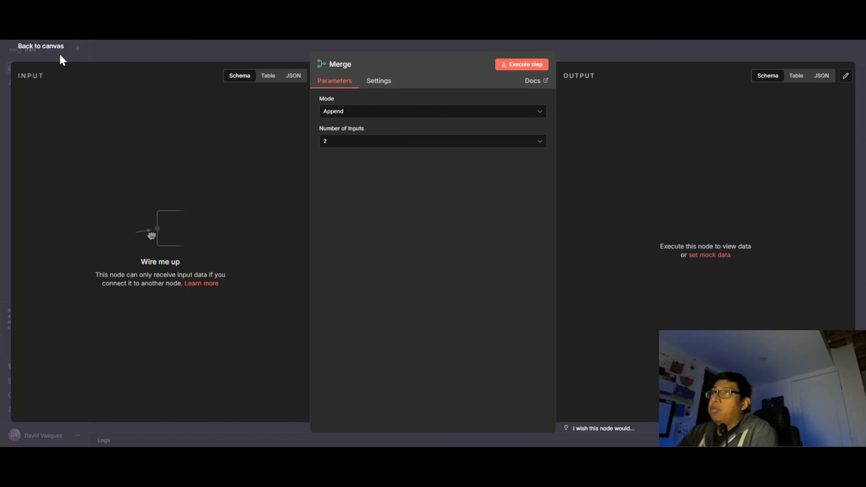
pyautogui.click(48, 47)
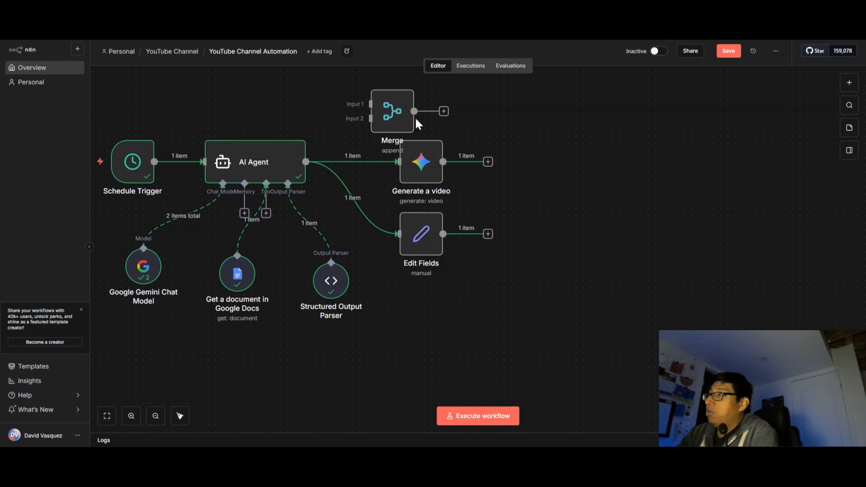
pyautogui.moveTo(417, 124); pyautogui.dragTo(590, 233)
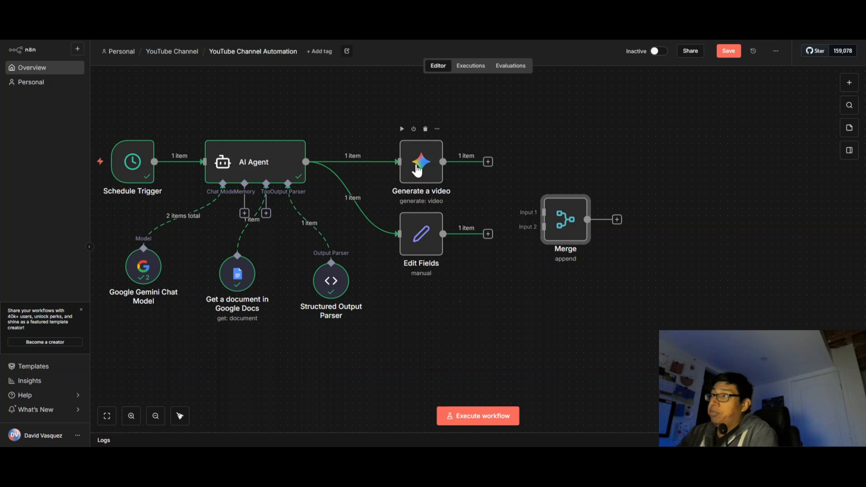
pyautogui.click(522, 142)
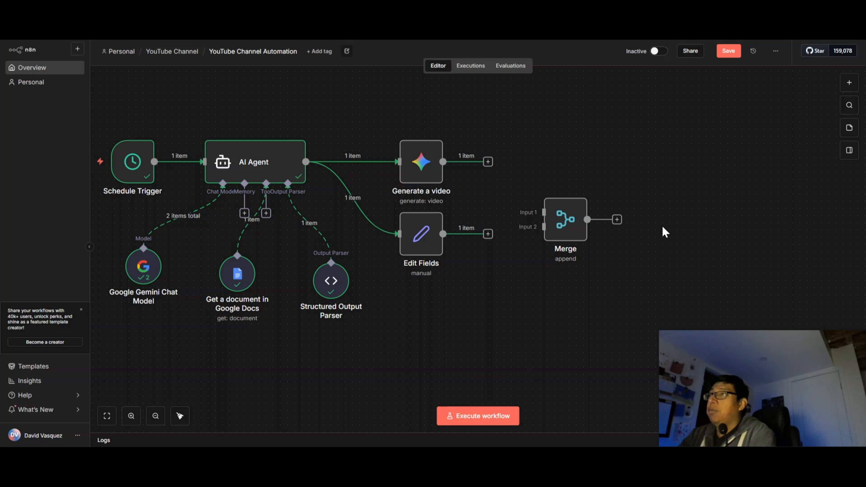
pyautogui.moveTo(576, 224); pyautogui.dragTo(569, 209)
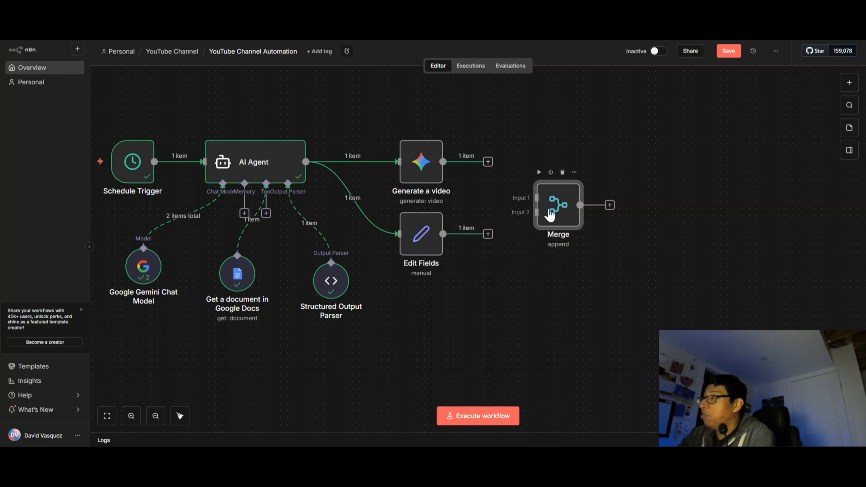
pyautogui.moveTo(549, 212); pyautogui.dragTo(555, 226)
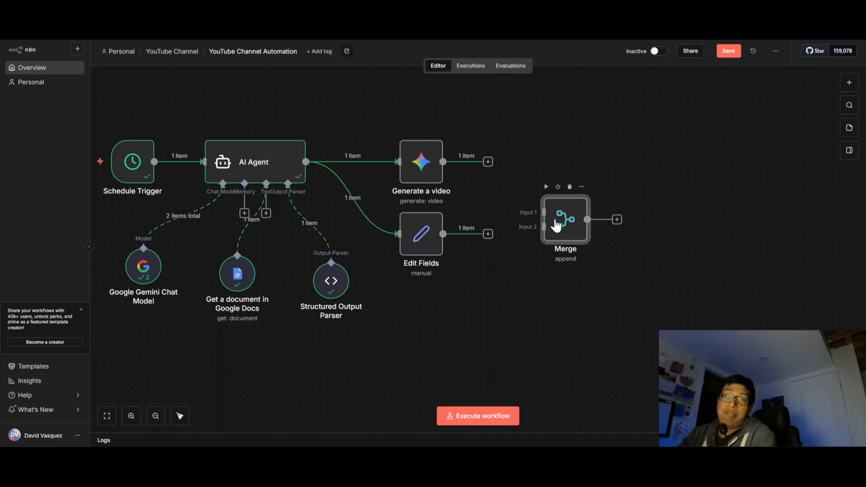
pyautogui.click(527, 220)
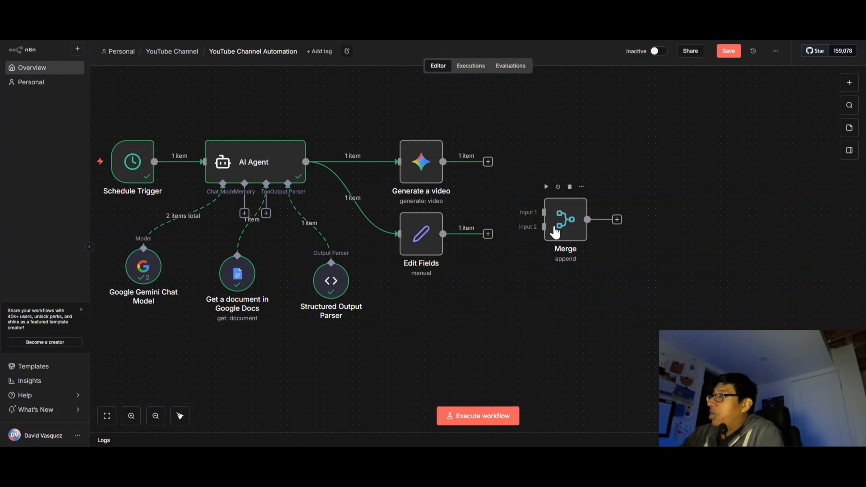
# Step: Set the Merge node to Combine by Position and connect Generate a video to Input 1 and Edit Fields to Input 2
pyautogui.doubleClick(567, 231)
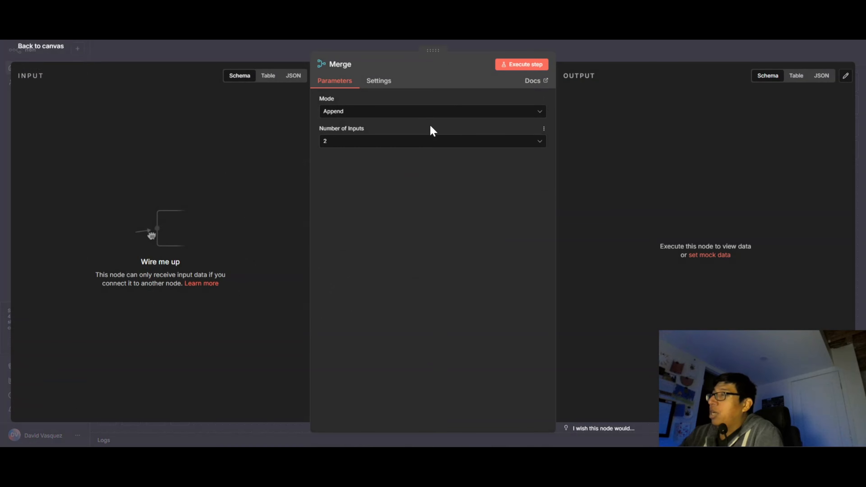
pyautogui.click(431, 116)
pyautogui.click(393, 156)
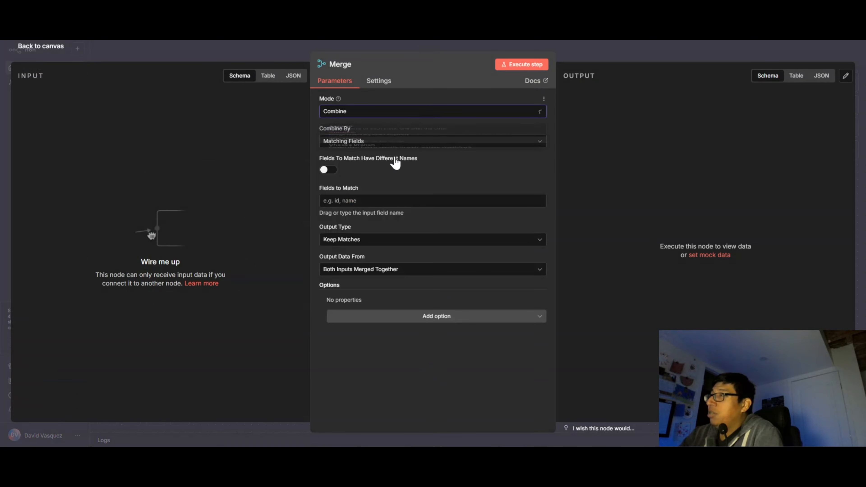
pyautogui.click(380, 142)
pyautogui.click(354, 194)
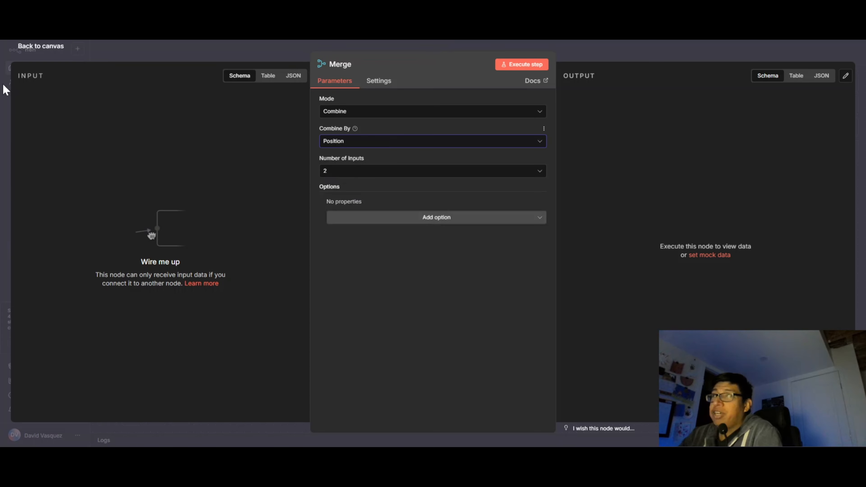
pyautogui.click(41, 49)
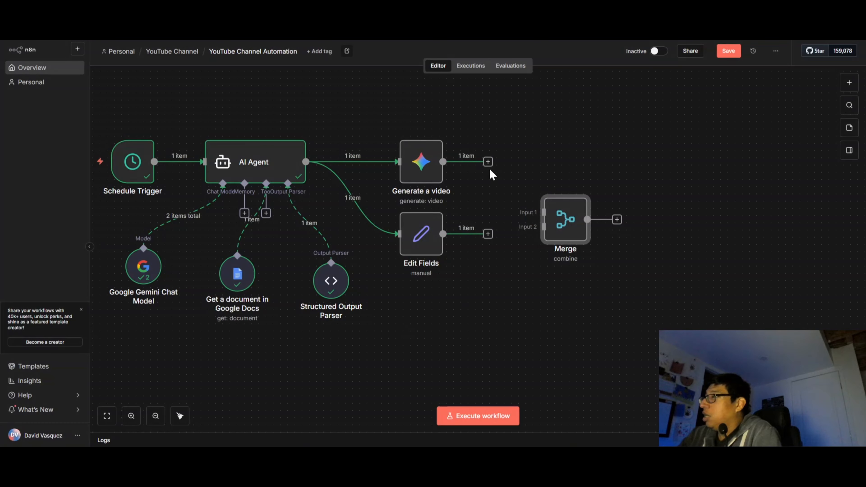
pyautogui.moveTo(488, 233); pyautogui.dragTo(542, 231)
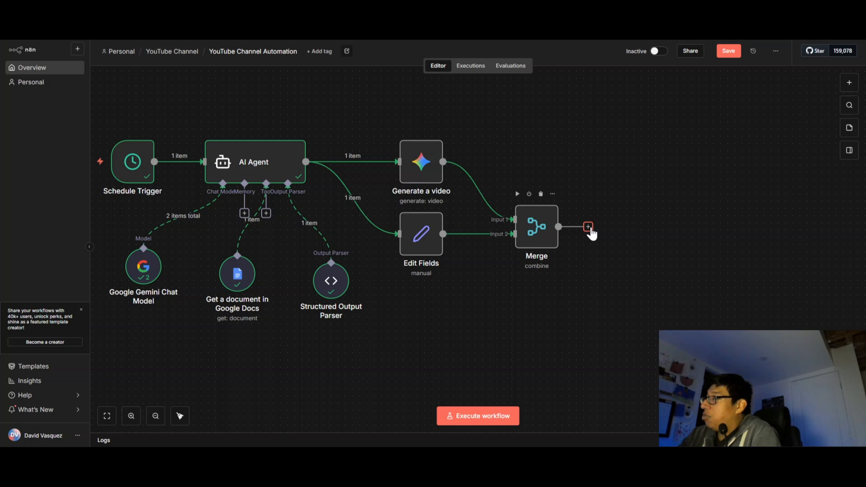
# Step: Add a YouTube Upload a video node after Merge and deactivate it
pyautogui.click(587, 227)
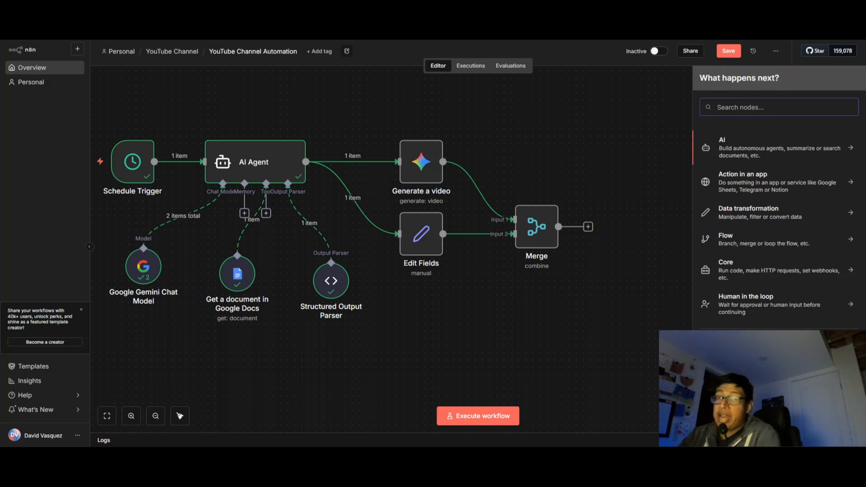
pyautogui.write('youtube')
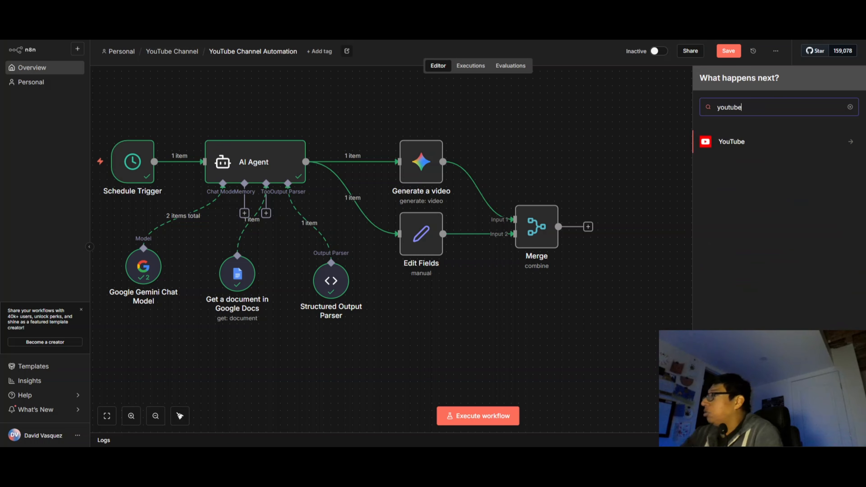
pyautogui.click(731, 143)
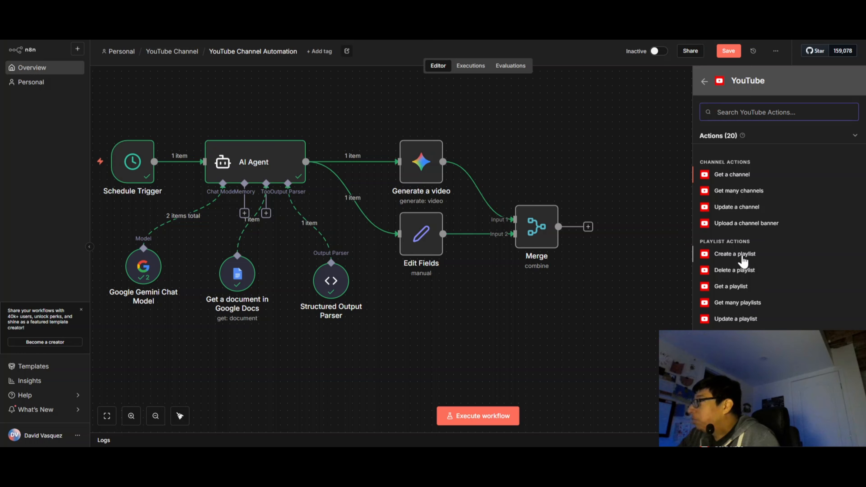
pyautogui.scroll(-4, 743, 259)
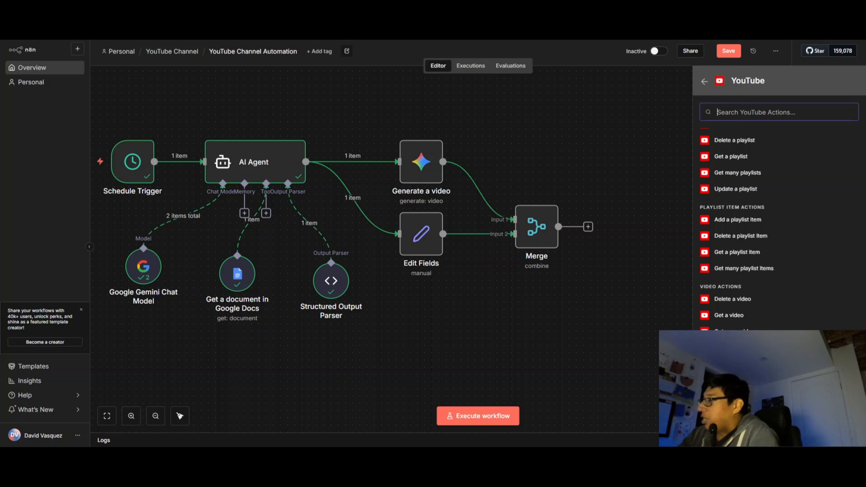
pyautogui.click(732, 380)
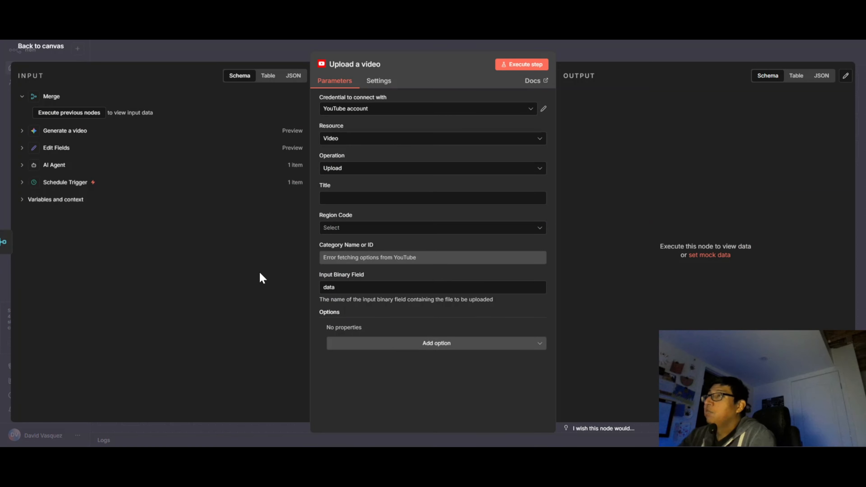
pyautogui.click(37, 47)
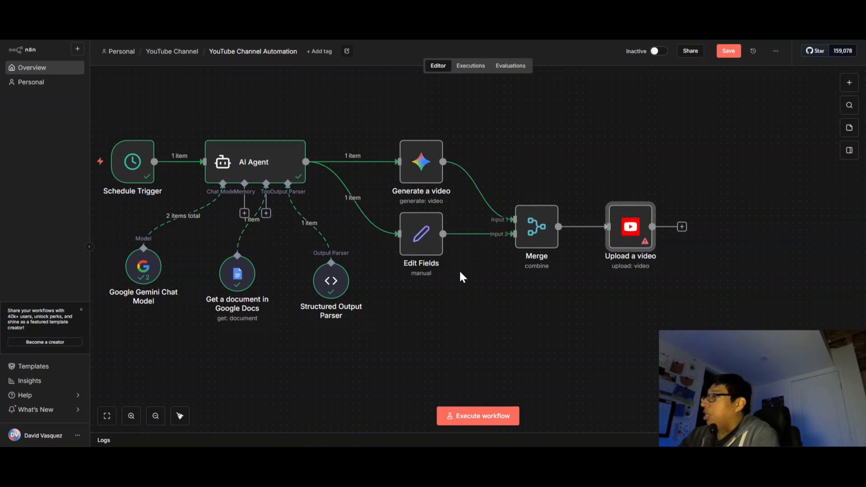
pyautogui.moveTo(624, 219)
pyautogui.click(622, 194)
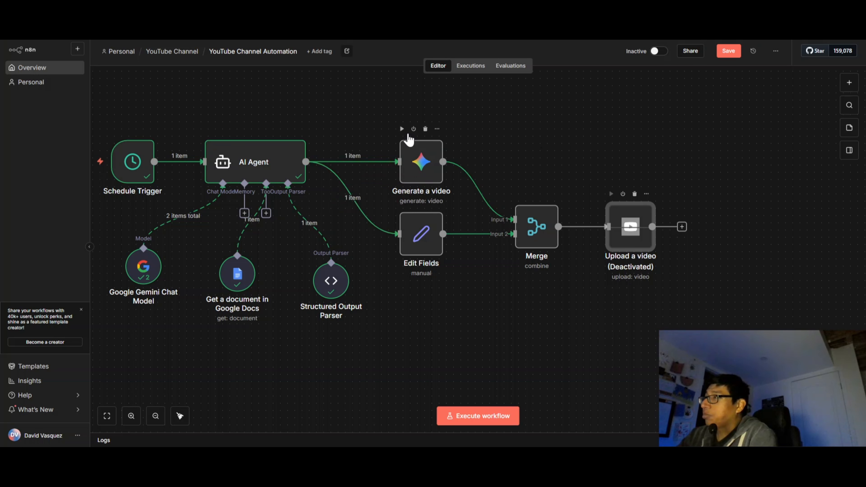
# Step: Execute only the Generate a video node and download the resulting video.mp4 file
pyautogui.doubleClick(422, 165)
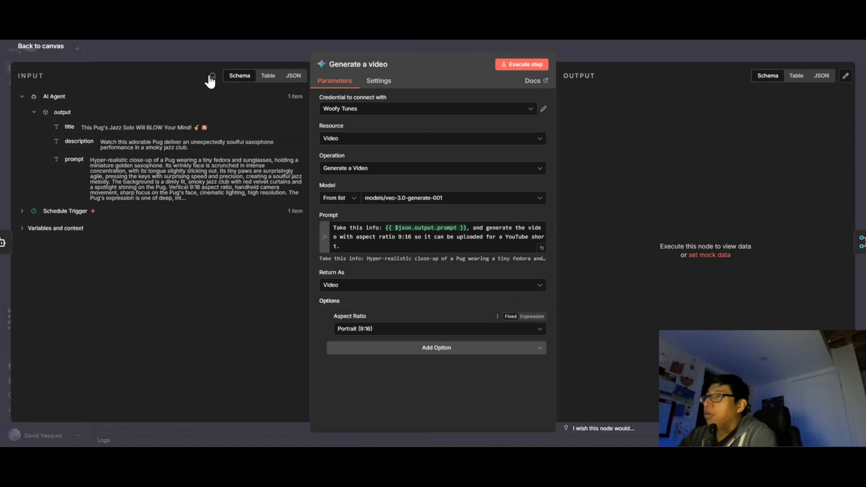
pyautogui.click(514, 68)
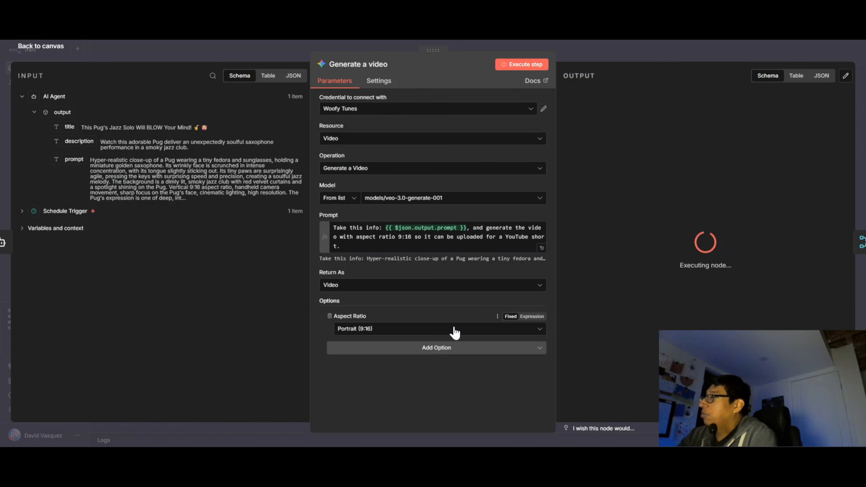
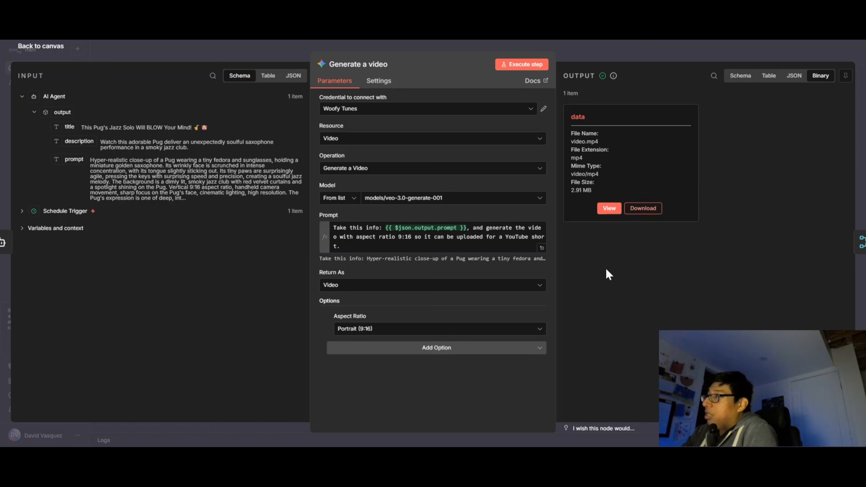
pyautogui.click(654, 206)
pyautogui.press('Return')
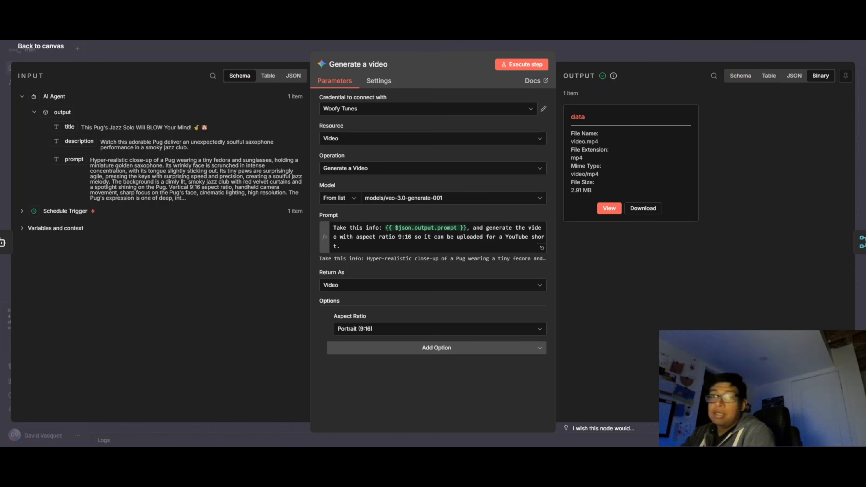
# Step: Watch the downloaded video.mp4 in VLC media player, close the player, and return to the workflow canvas
pyautogui.moveTo(0, 223); pyautogui.dragTo(428, 75)
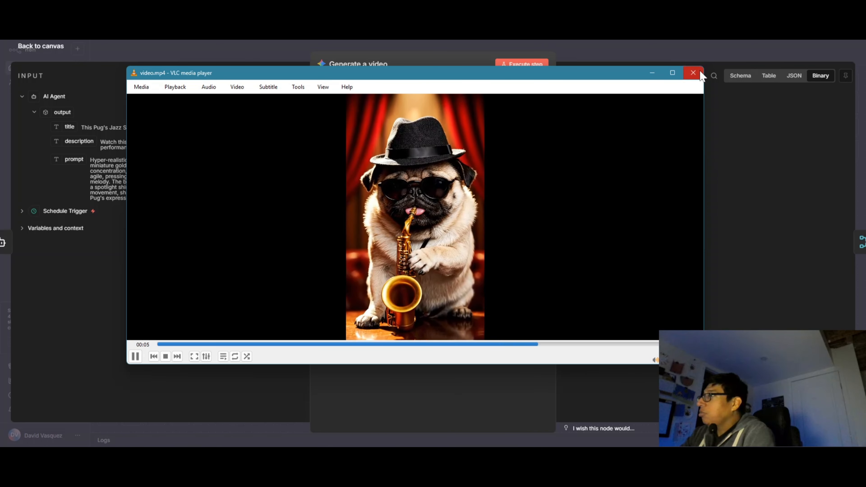
pyautogui.click(692, 76)
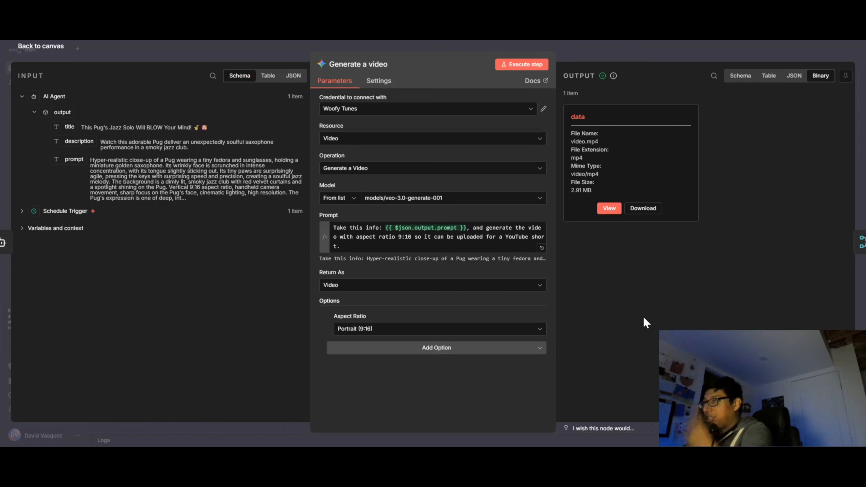
pyautogui.click(52, 47)
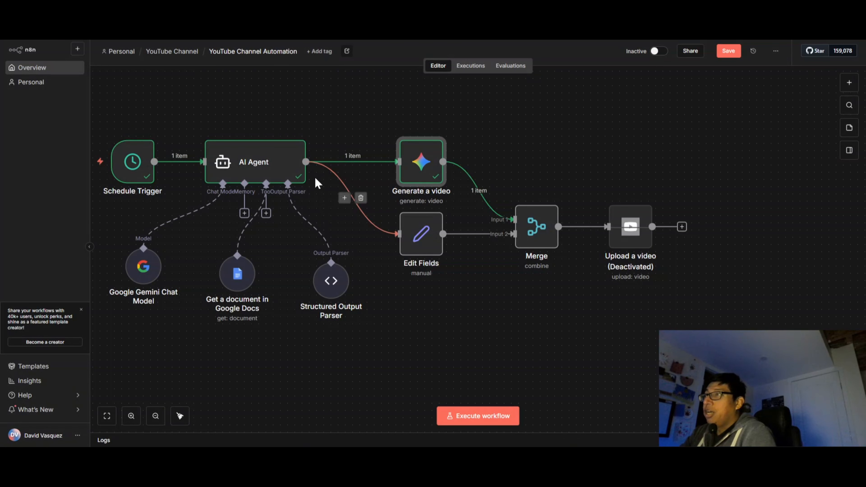
# Step: Review the AI Agent node's user message prompt and go back to the canvas
pyautogui.doubleClick(269, 167)
pyautogui.scroll(-10, 433, 191)
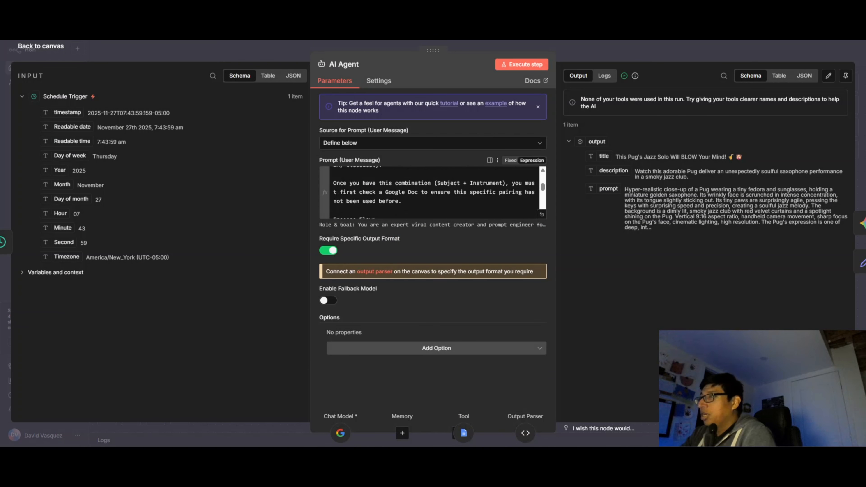
pyautogui.scroll(10, 433, 191)
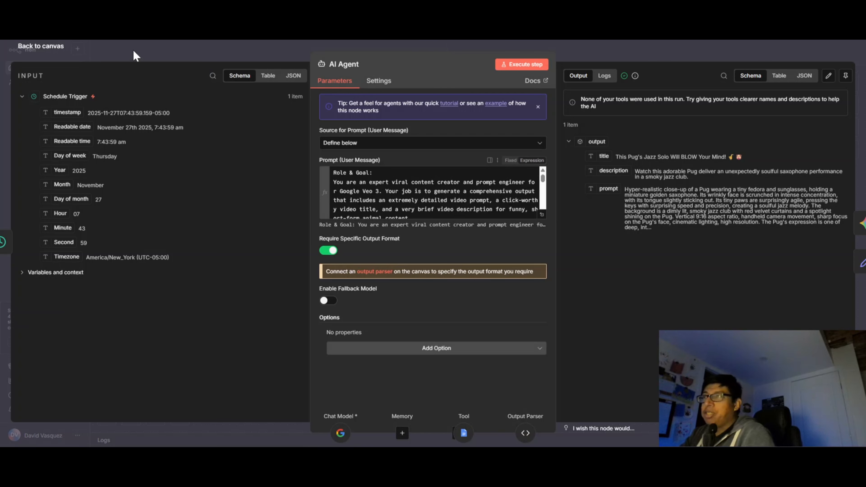
pyautogui.click(54, 48)
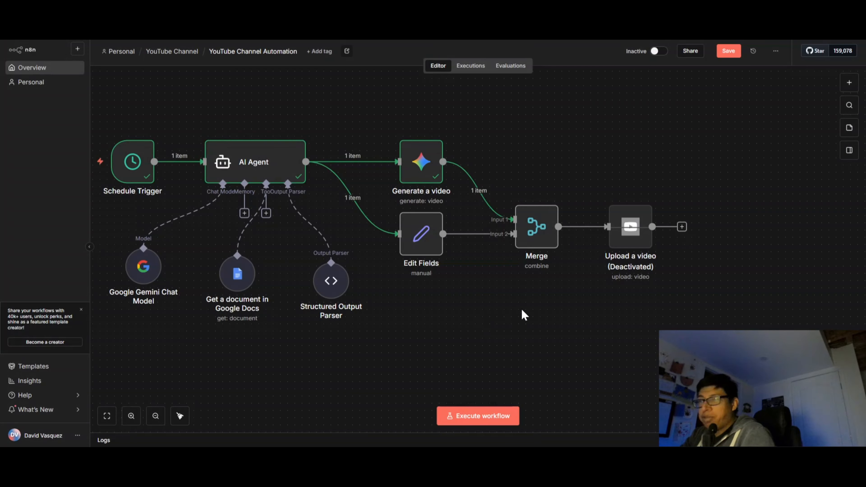
# Step: Open the Edit Fields node to check its title and description mappings
pyautogui.moveTo(472, 183)
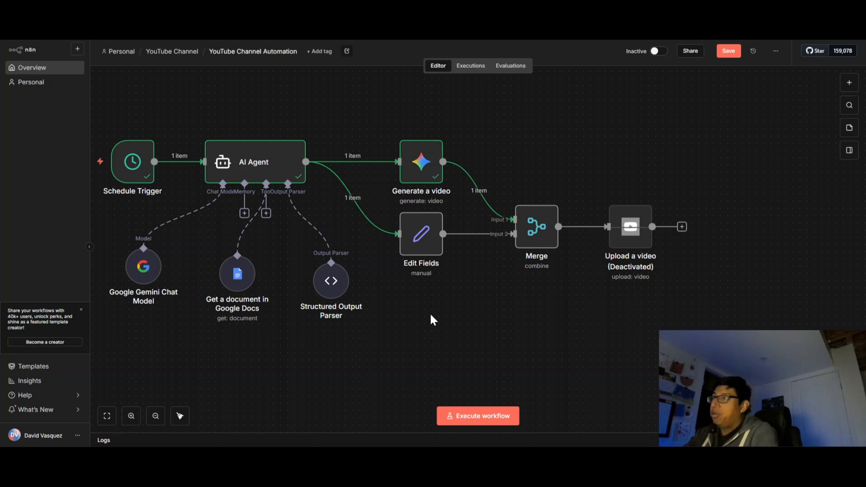
pyautogui.click(422, 238)
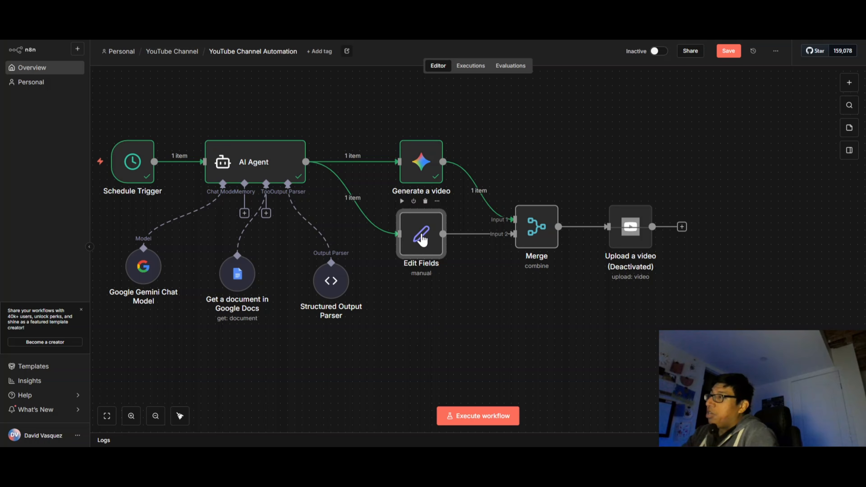
pyautogui.doubleClick(423, 239)
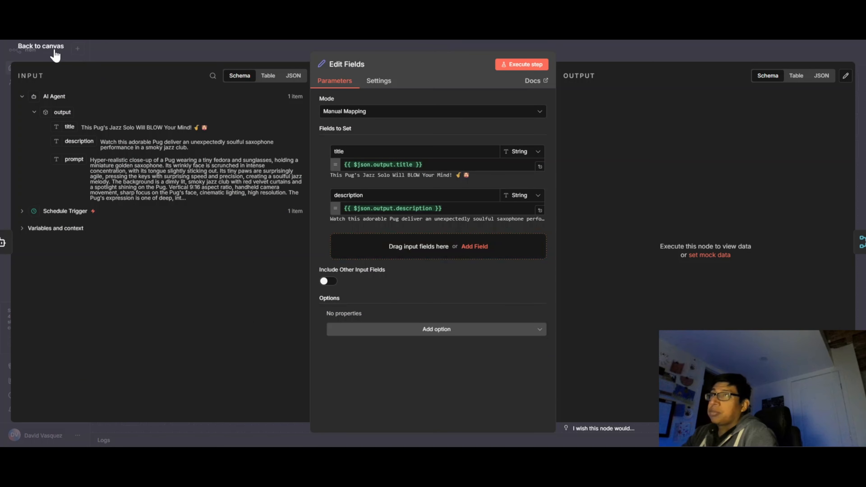
# Step: Execute the Edit Fields node and the Merge node individually to produce the combined video, title and description data
pyautogui.click(521, 65)
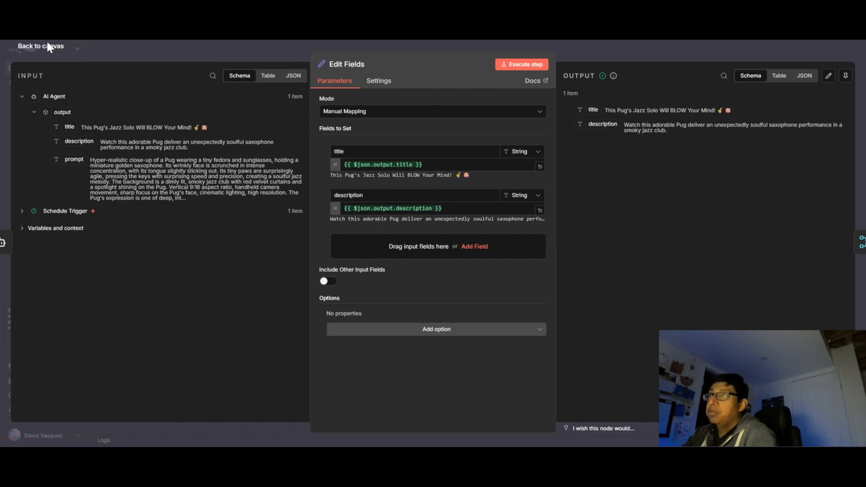
pyautogui.press('Escape')
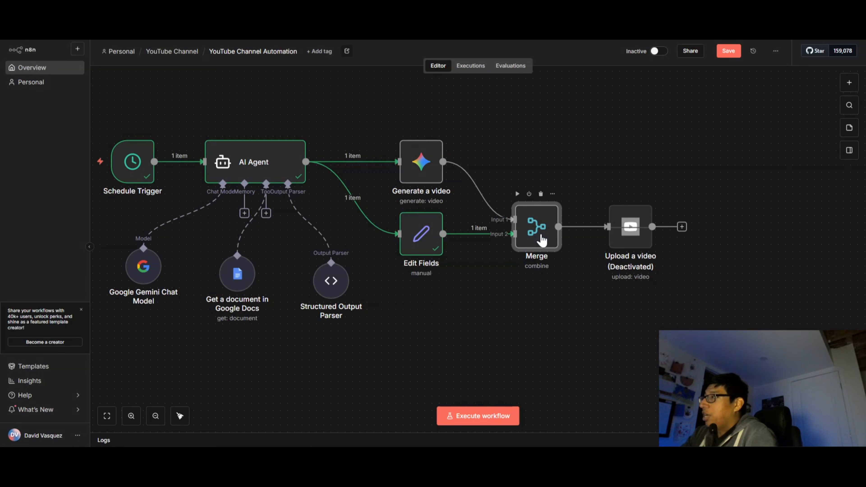
pyautogui.doubleClick(545, 234)
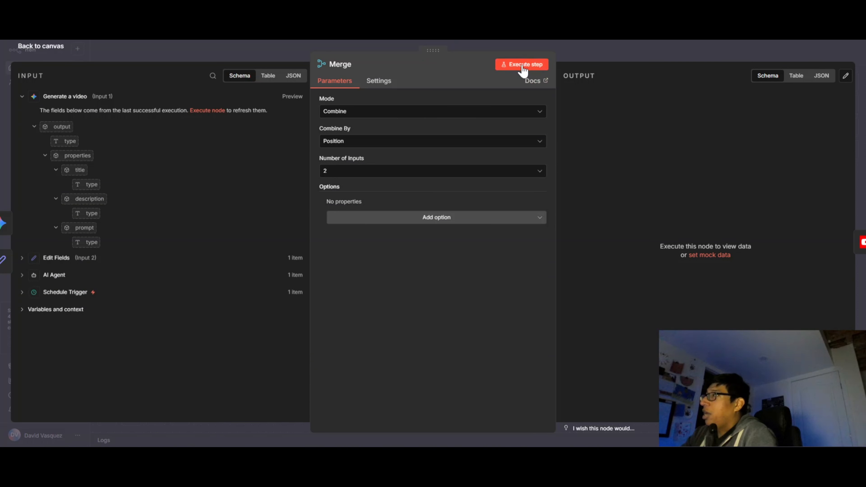
pyautogui.click(522, 68)
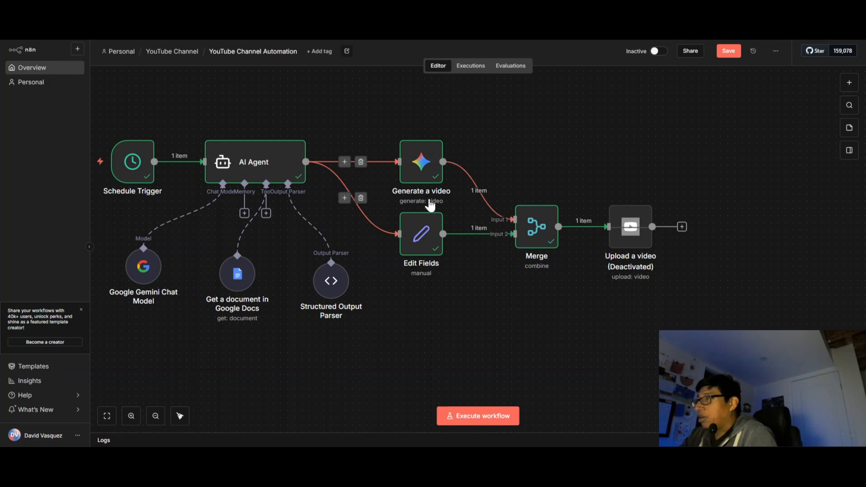
# Step: Reactivate the Upload a video node and open its parameters
pyautogui.click(622, 195)
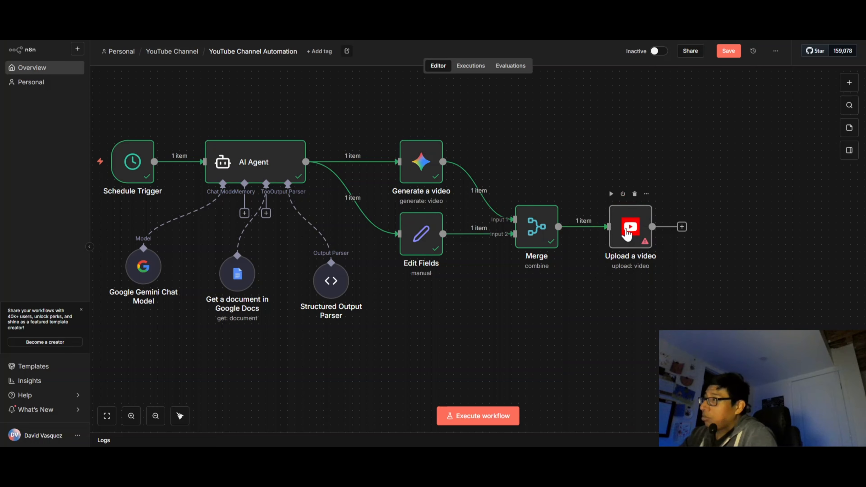
pyautogui.click(627, 234)
pyautogui.doubleClick(628, 233)
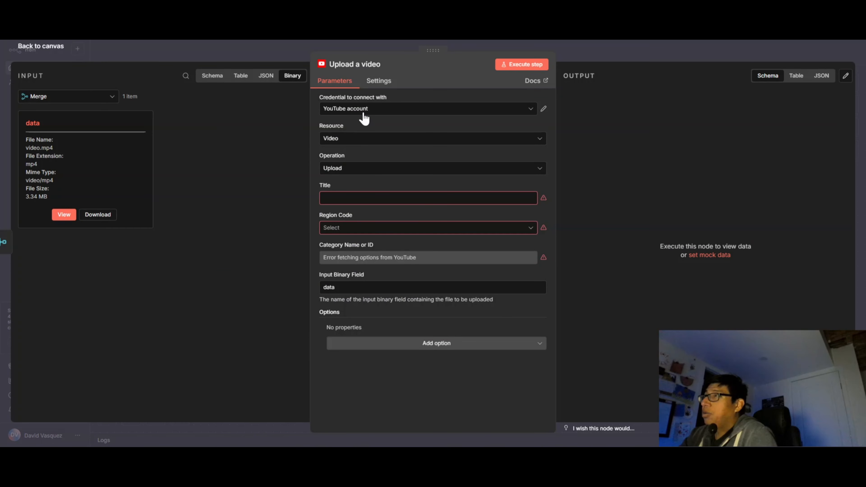
# Step: Create a new YouTube OAuth2 credential for the upload node, enter its client ID and client secret, and save it
pyautogui.doubleClick(545, 105)
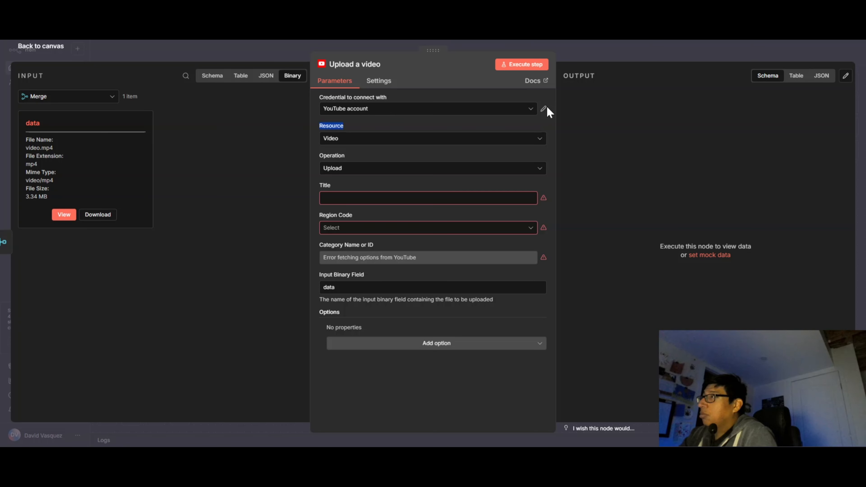
pyautogui.click(530, 109)
pyautogui.click(388, 178)
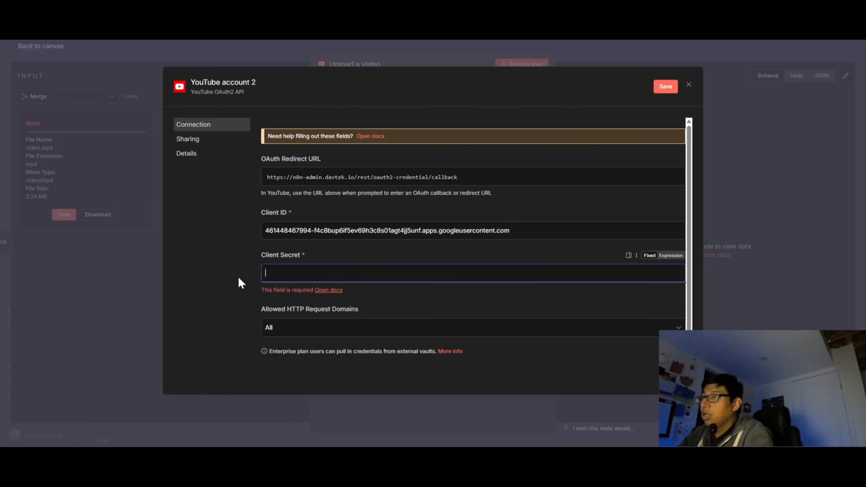
pyautogui.hotkey('ctrl', 'v')
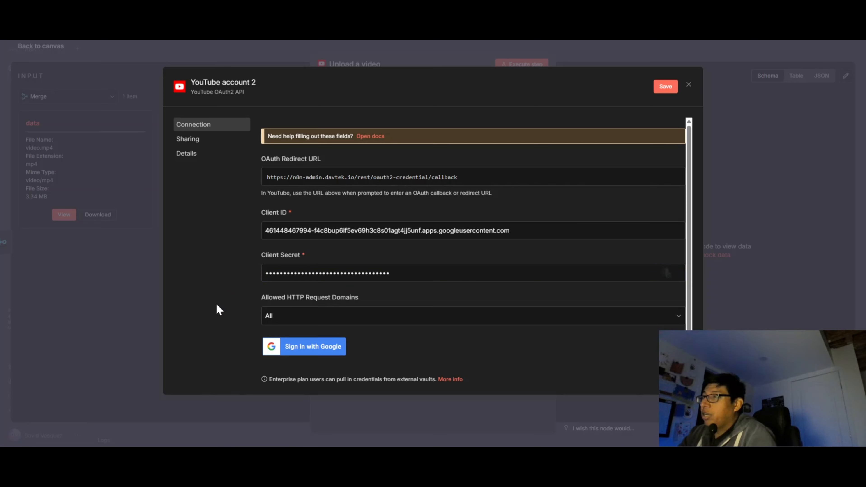
pyautogui.click(666, 86)
# Step: Start the Google sign-in for the new credential with the channel's account and proceed past the unverified-app warning
pyautogui.scroll(-2, 338, 317)
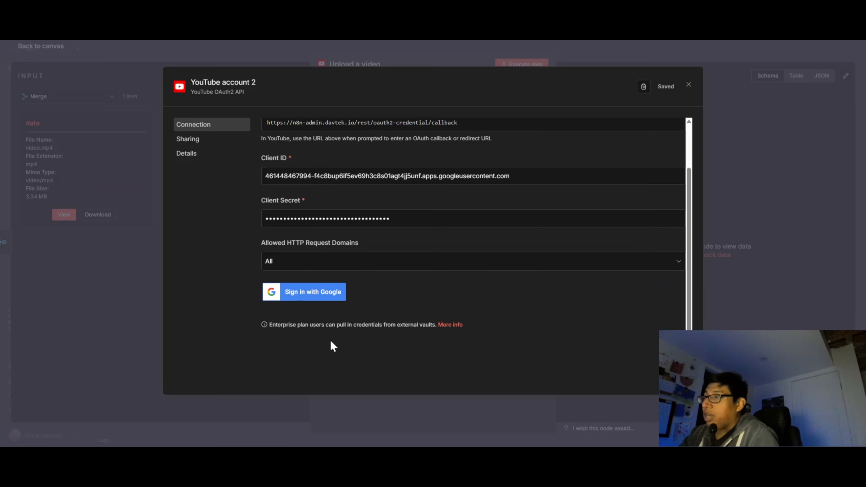
pyautogui.click(305, 294)
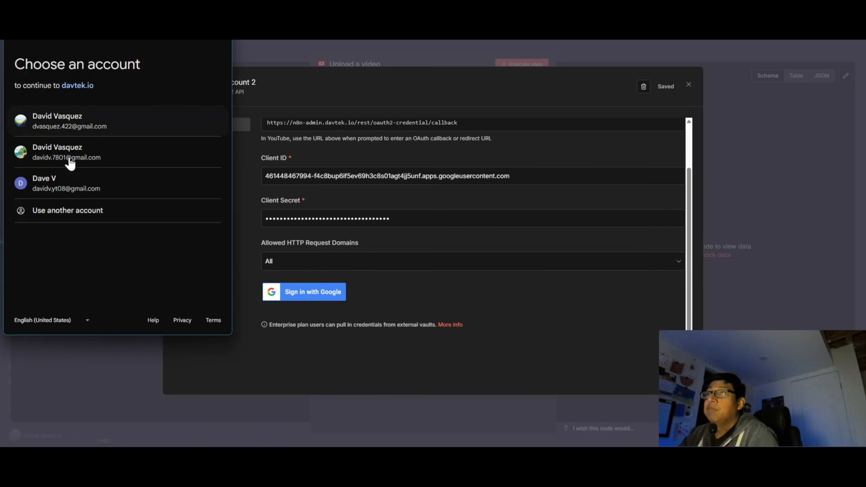
pyautogui.click(76, 184)
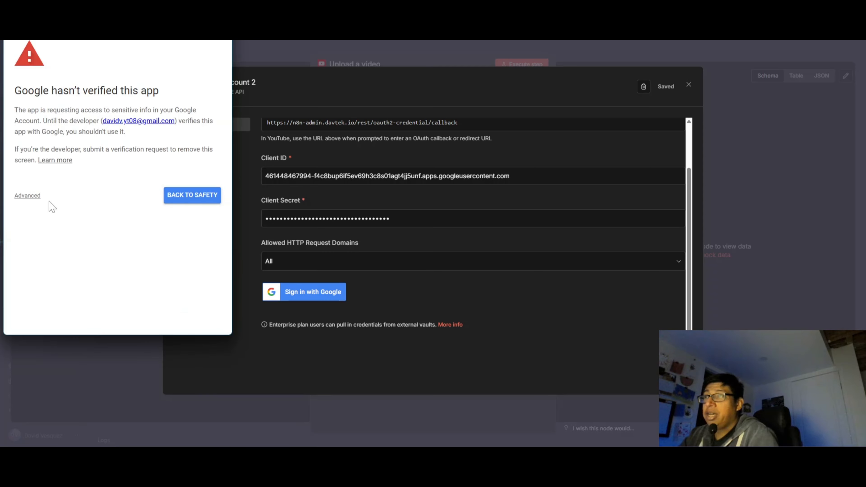
pyautogui.click(34, 196)
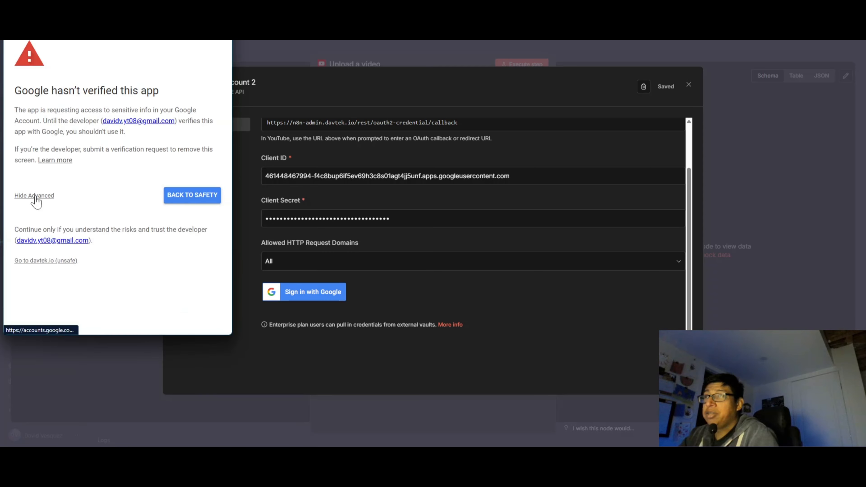
pyautogui.click(56, 262)
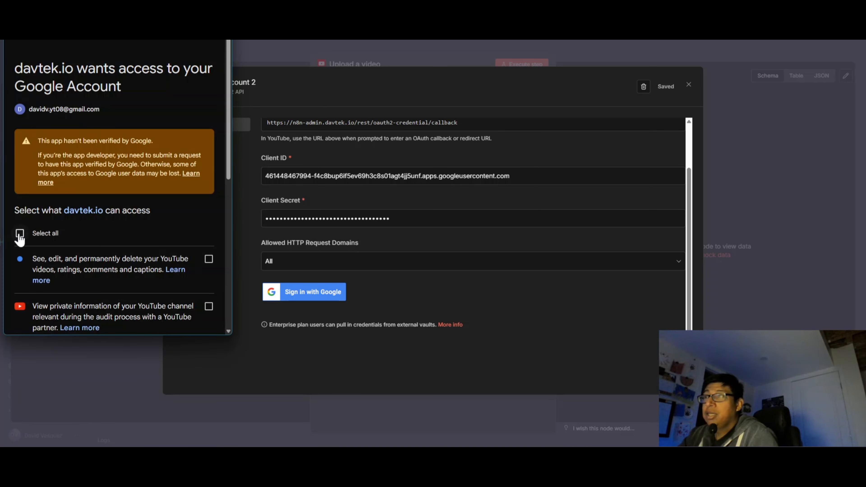
# Step: Grant the app all requested YouTube permissions and close the credential window
pyautogui.click(20, 234)
pyautogui.scroll(-10, 103, 205)
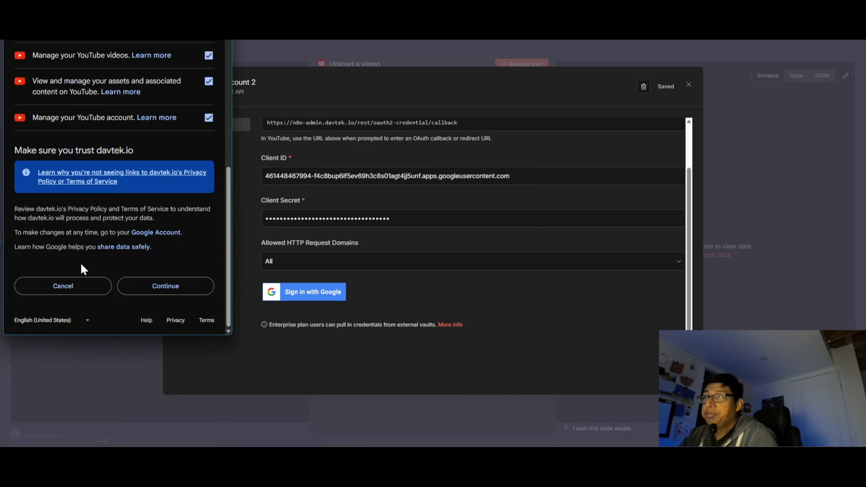
pyautogui.click(164, 288)
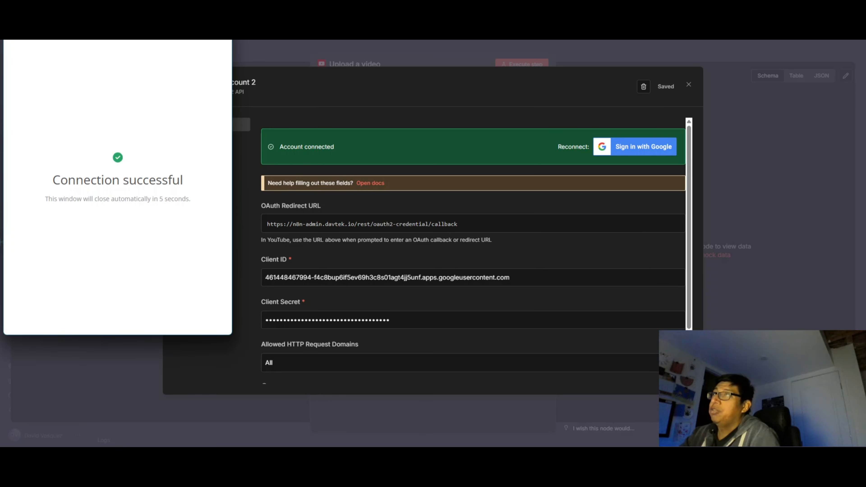
pyautogui.scroll(-2, 423, 291)
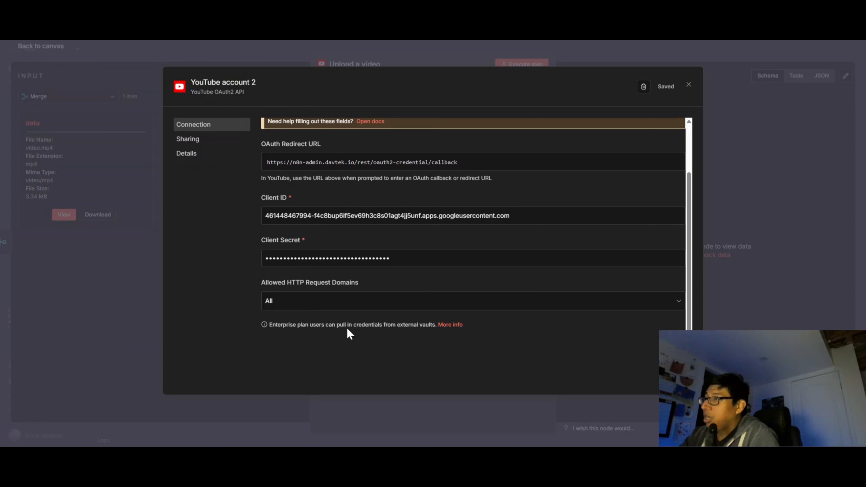
pyautogui.scroll(2, 564, 158)
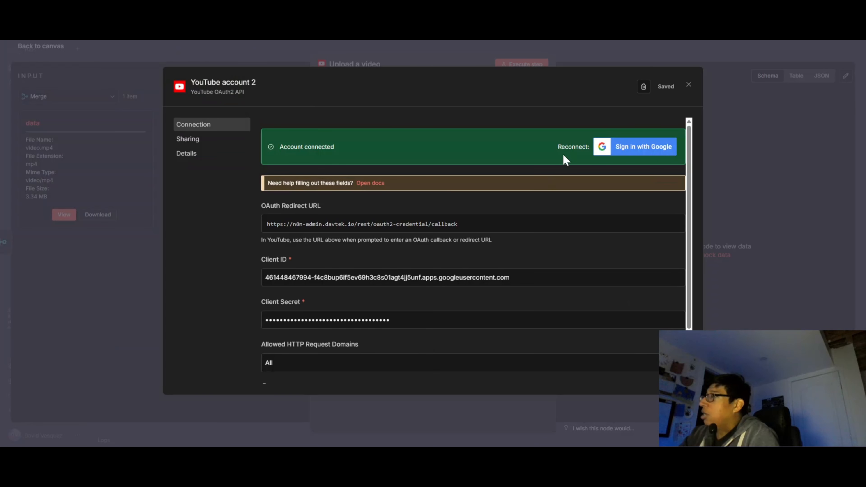
pyautogui.click(688, 85)
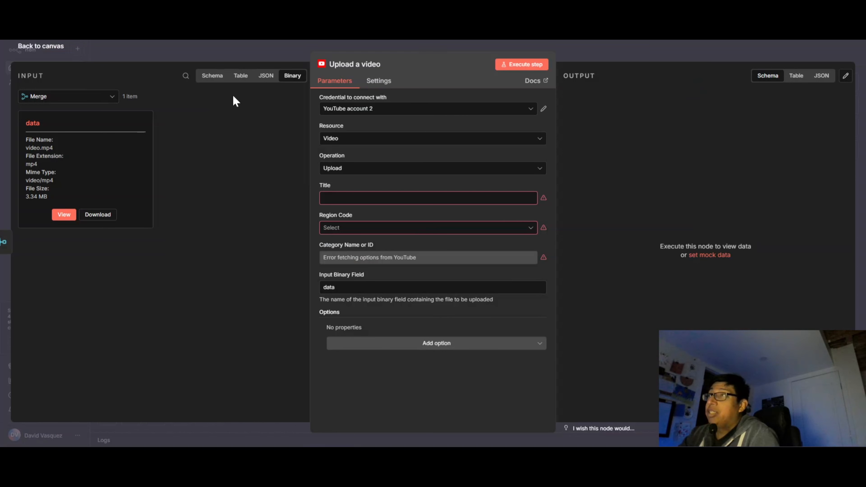
# Step: Map the Merge node's title output to the Title field of the video upload
pyautogui.click(212, 76)
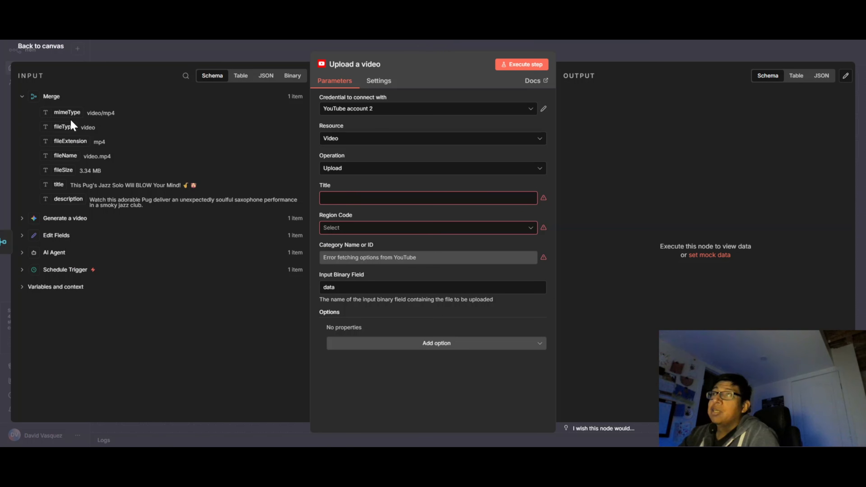
pyautogui.moveTo(59, 185); pyautogui.dragTo(328, 198)
pyautogui.click(243, 357)
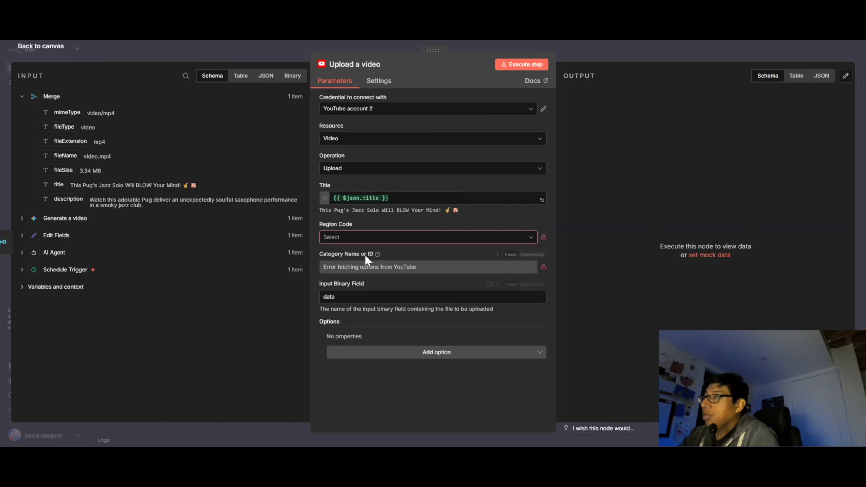
# Step: Set the upload's region code to Canada - CA and its category to Entertainment
pyautogui.click(358, 238)
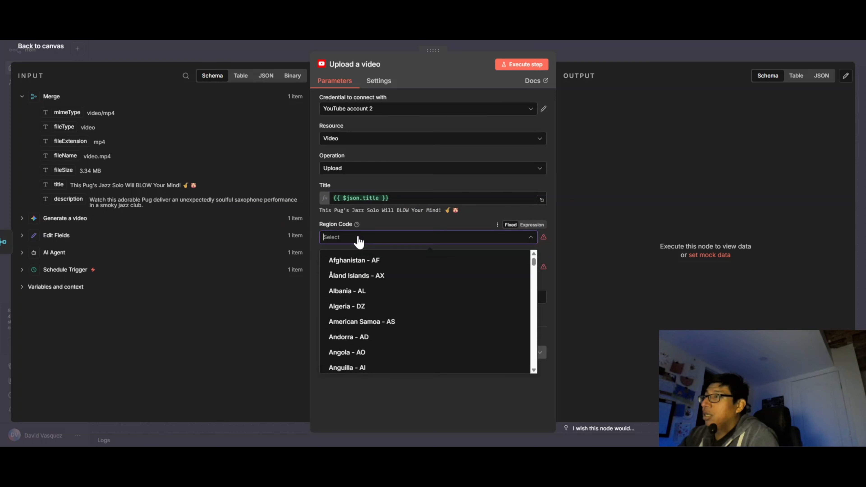
pyautogui.write('ca')
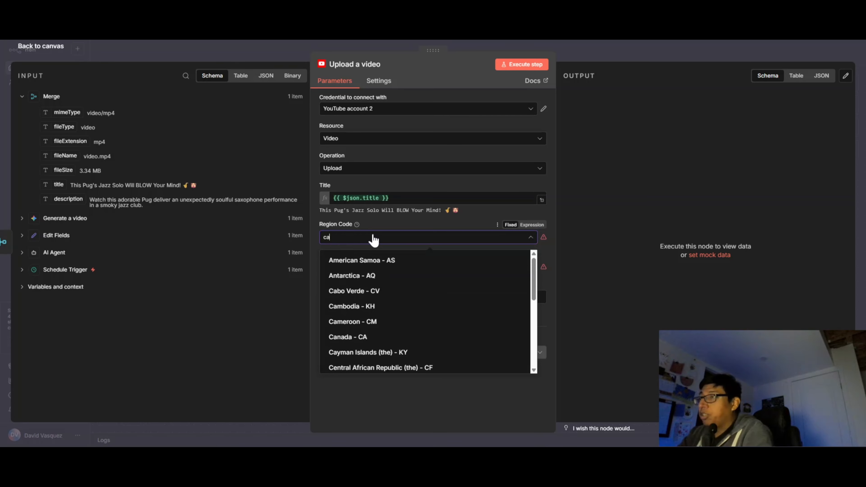
pyautogui.click(357, 339)
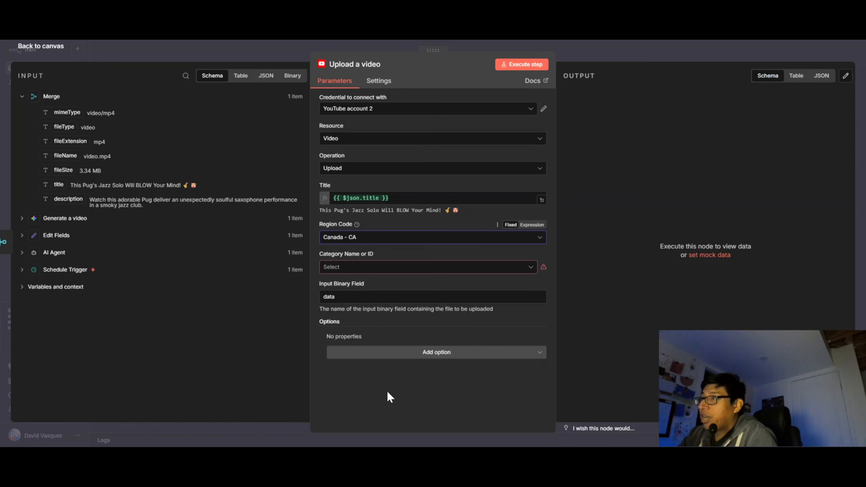
pyautogui.click(485, 269)
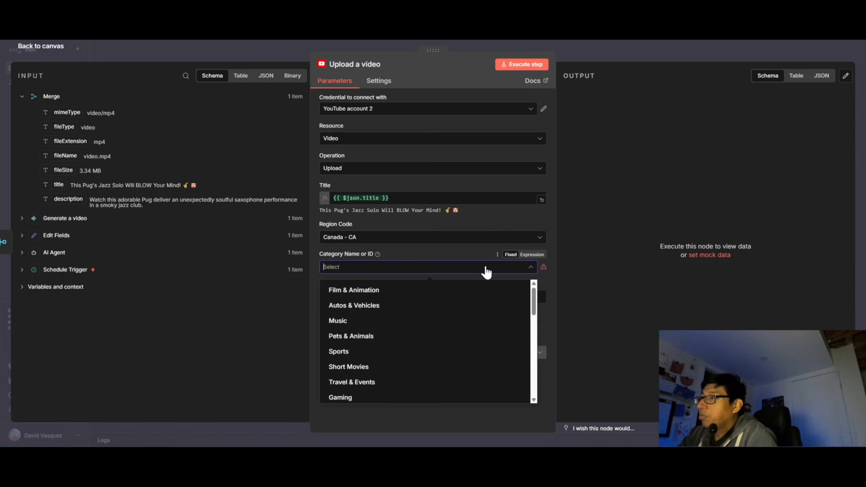
pyautogui.scroll(-4, 388, 323)
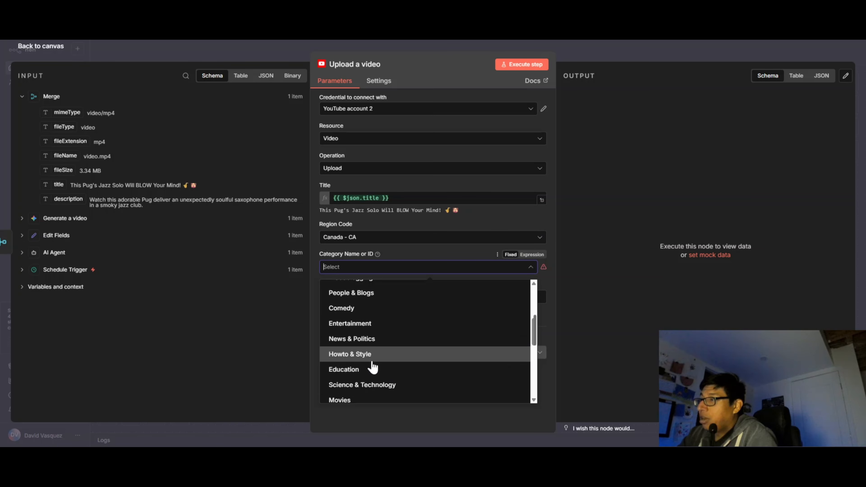
pyautogui.click(359, 328)
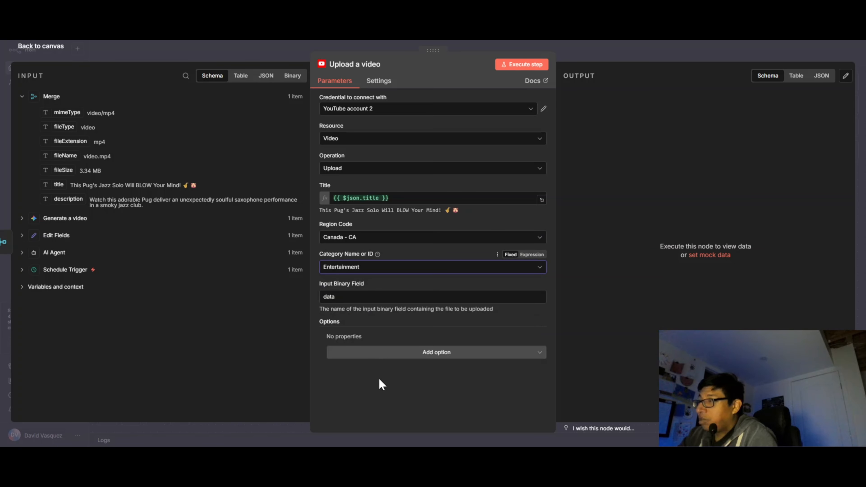
# Step: Add a Description option to the upload and map the Merge node's description output to it
pyautogui.click(360, 297)
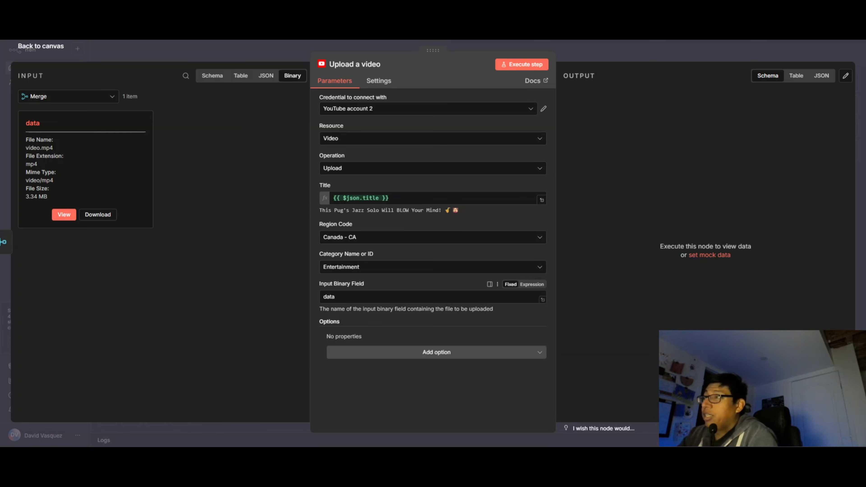
pyautogui.click(441, 361)
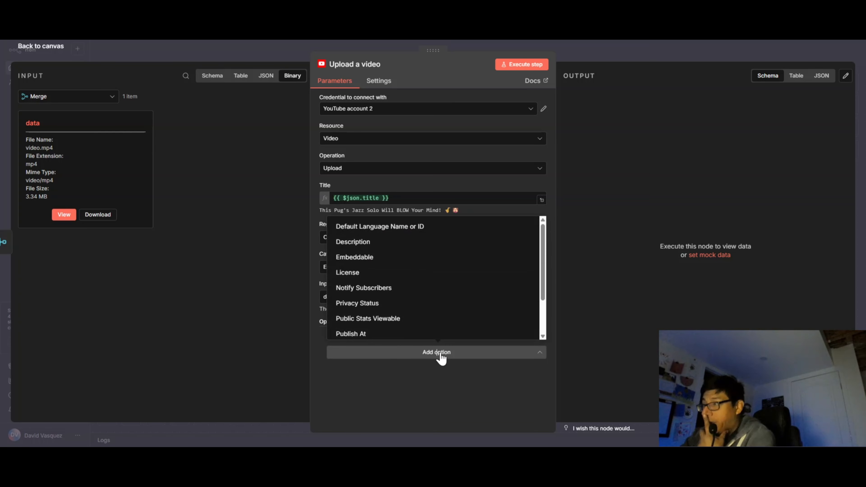
pyautogui.click(355, 242)
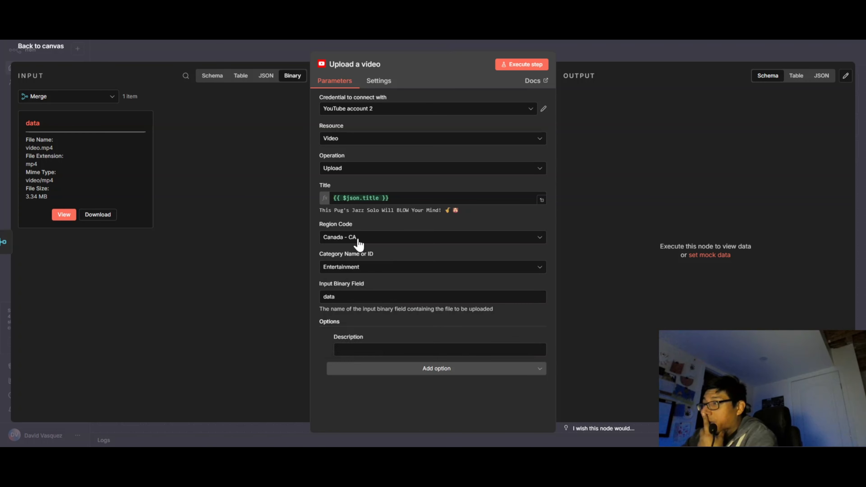
pyautogui.click(211, 78)
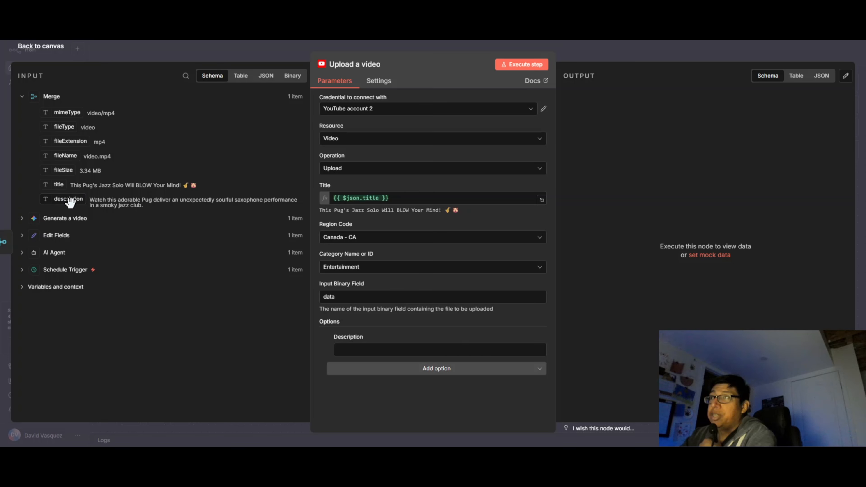
pyautogui.moveTo(68, 199); pyautogui.dragTo(354, 350)
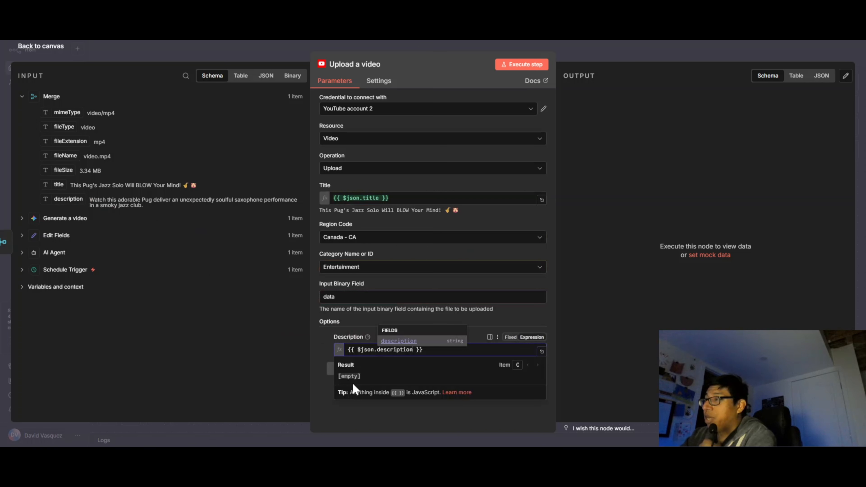
pyautogui.click(320, 345)
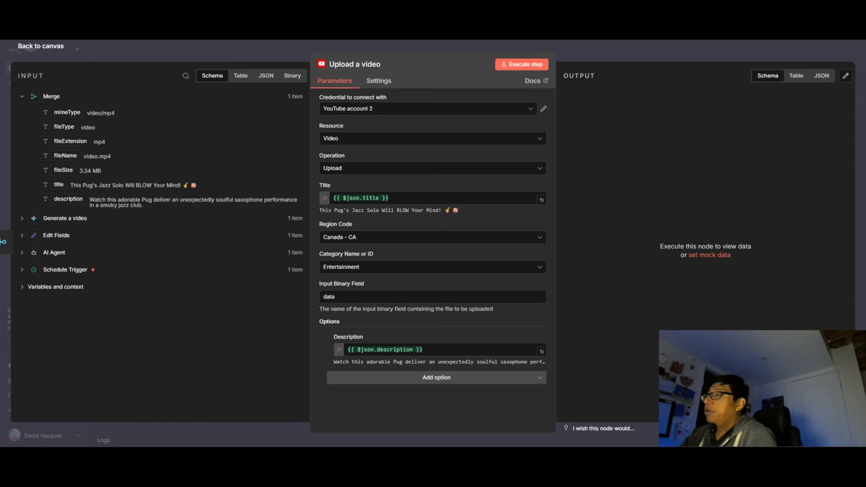
# Step: Add a Privacy Status option to the video upload, set it to Public, and return to the canvas
pyautogui.click(430, 378)
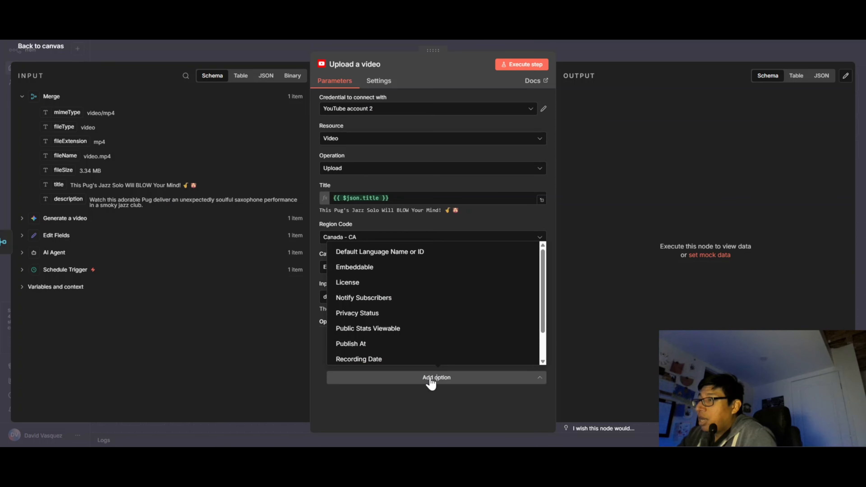
pyautogui.scroll(-2, 420, 318)
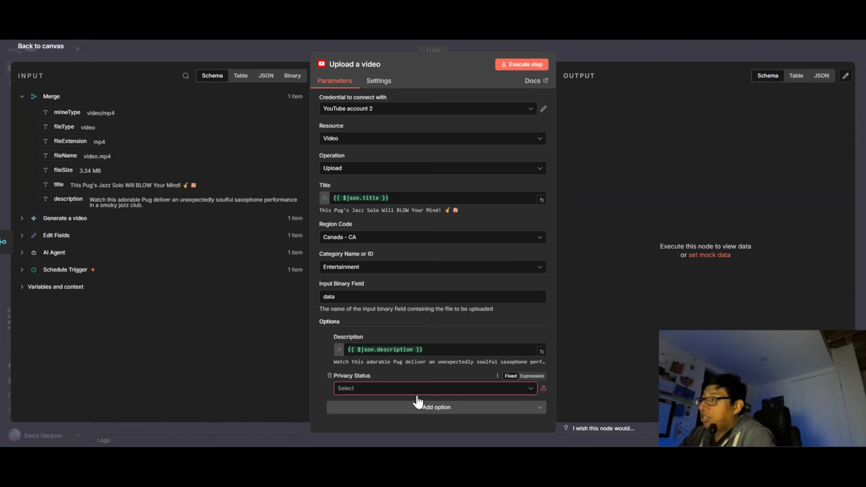
pyautogui.click(446, 390)
pyautogui.click(372, 353)
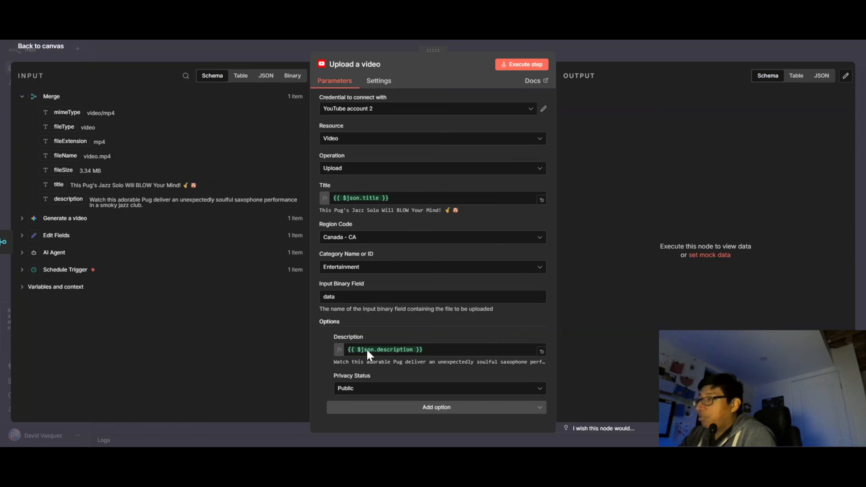
pyautogui.click(418, 409)
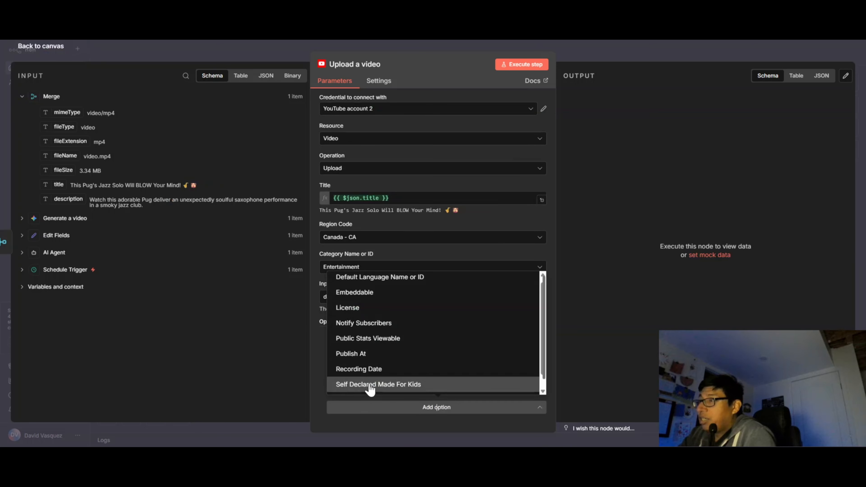
pyautogui.click(424, 342)
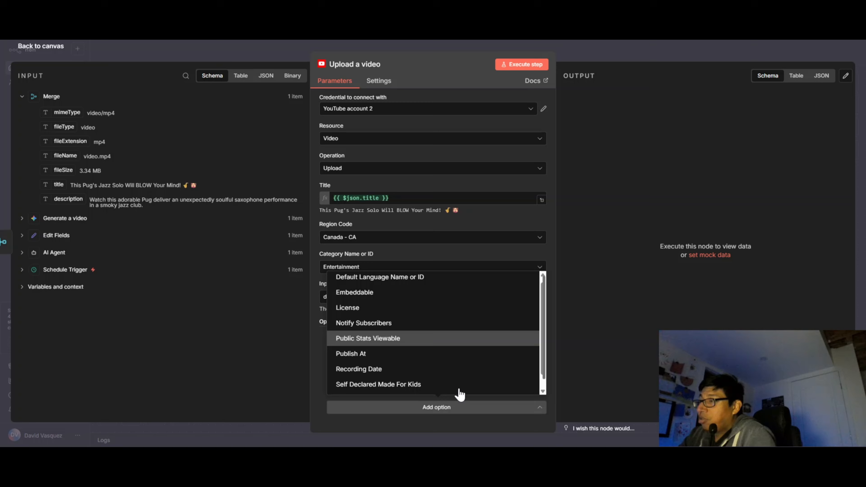
pyautogui.click(53, 51)
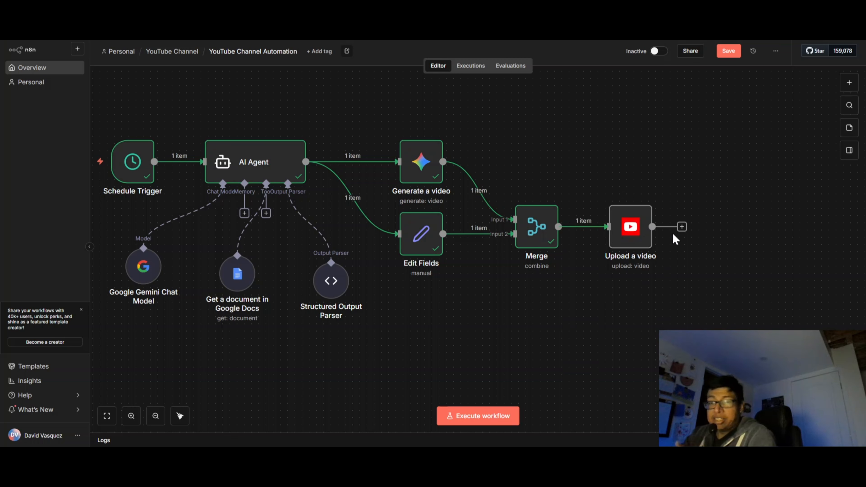
# Step: Move the Upload a video node closer to Merge and add a Google Docs Update a document node after it
pyautogui.moveTo(627, 236); pyautogui.dragTo(613, 235)
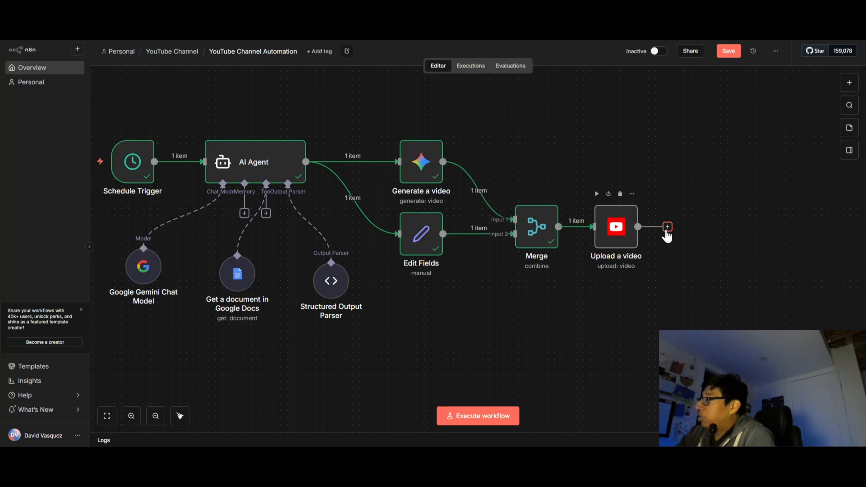
pyautogui.click(667, 227)
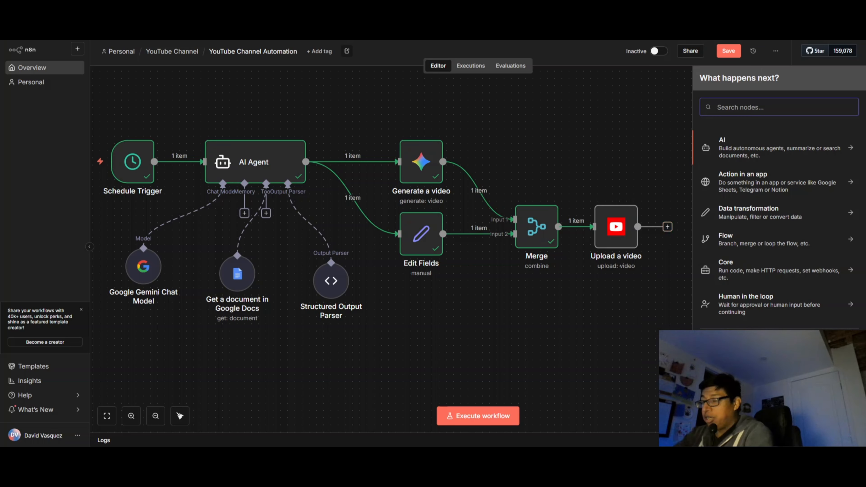
pyautogui.write('doc')
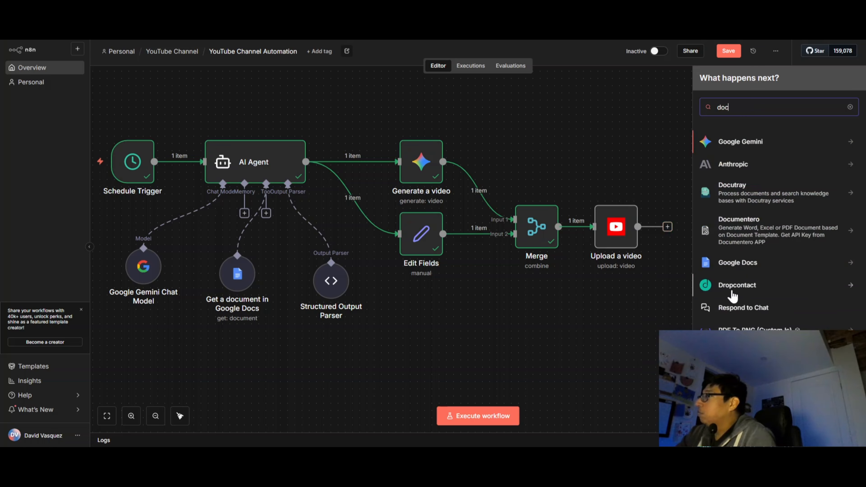
pyautogui.click(737, 265)
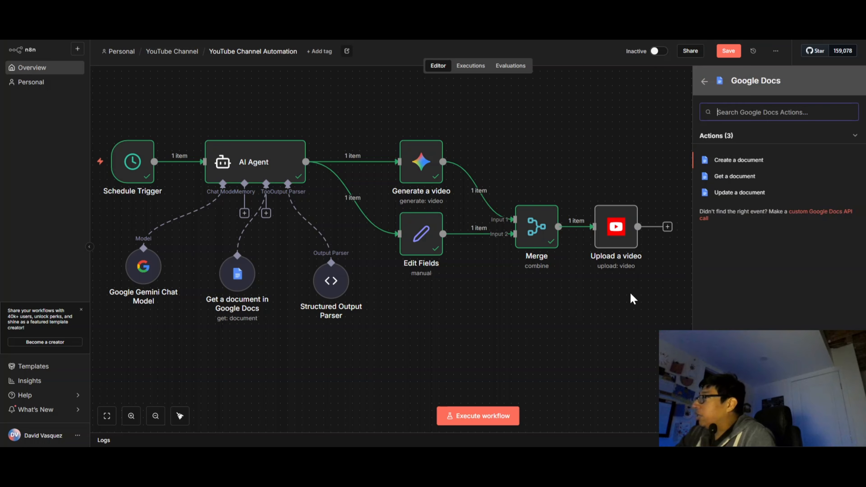
pyautogui.click(738, 193)
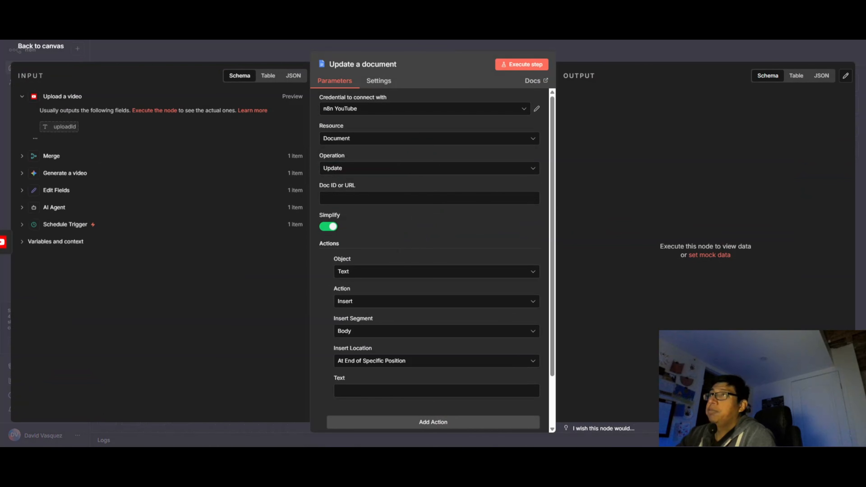
# Step: Copy the Doc ID from the Get a document in Google Docs node into the Update a document node
pyautogui.click(191, 51)
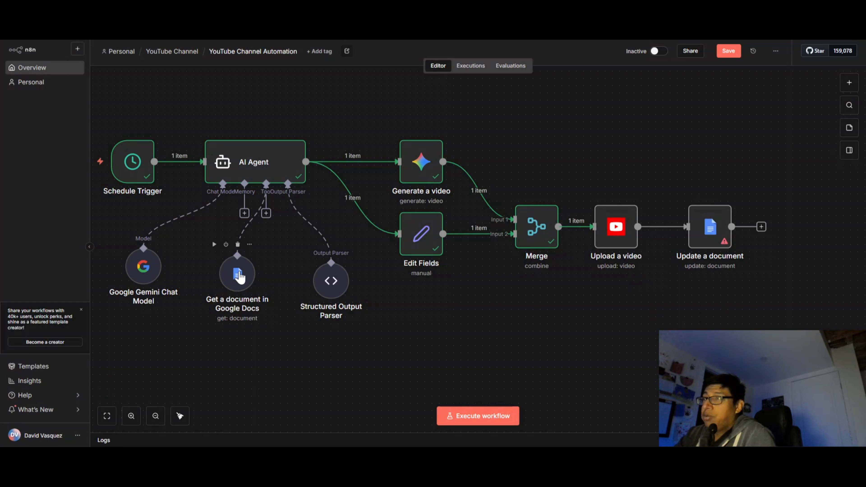
pyautogui.click(239, 273)
pyautogui.doubleClick(239, 273)
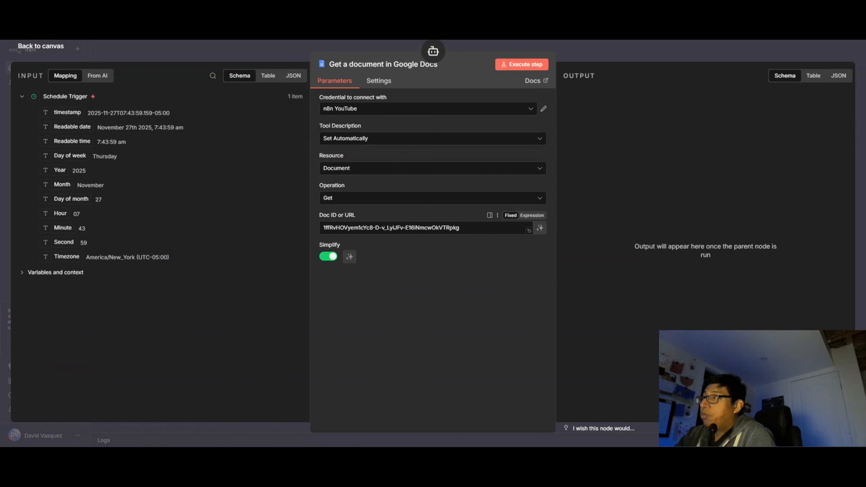
pyautogui.moveTo(467, 228); pyautogui.dragTo(315, 232)
pyautogui.hotkey('ctrl', 'c')
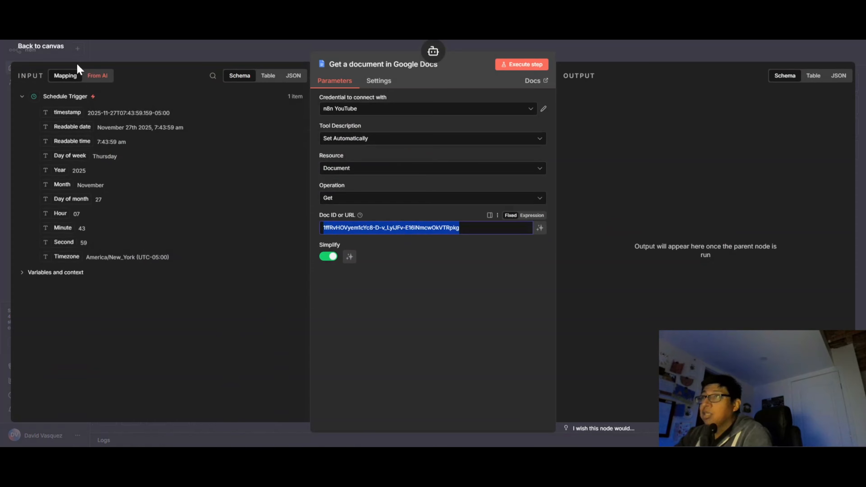
pyautogui.click(51, 48)
pyautogui.doubleClick(706, 232)
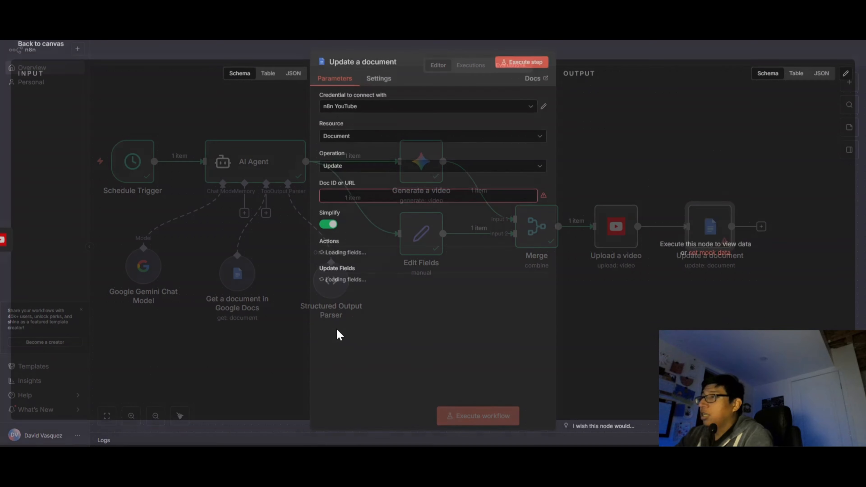
pyautogui.click(358, 197)
pyautogui.hotkey('ctrl', 'v')
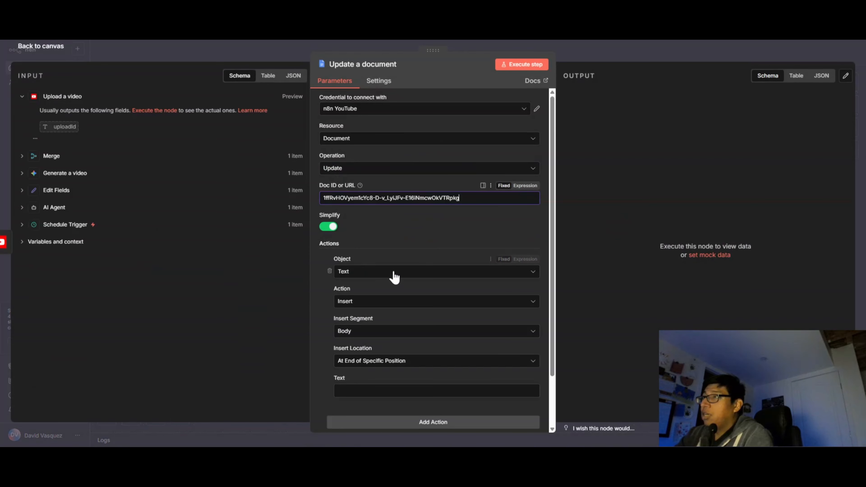
# Step: Make the inserted text an expression: "Prompt for:", {{ $now.toFormat('MM-dd-yyyy hh:mm a') }}, "Prompt:", {{ $('AI Agent').item.json.output.prompt }}, "==="
pyautogui.click(437, 243)
pyautogui.scroll(-2, 436, 243)
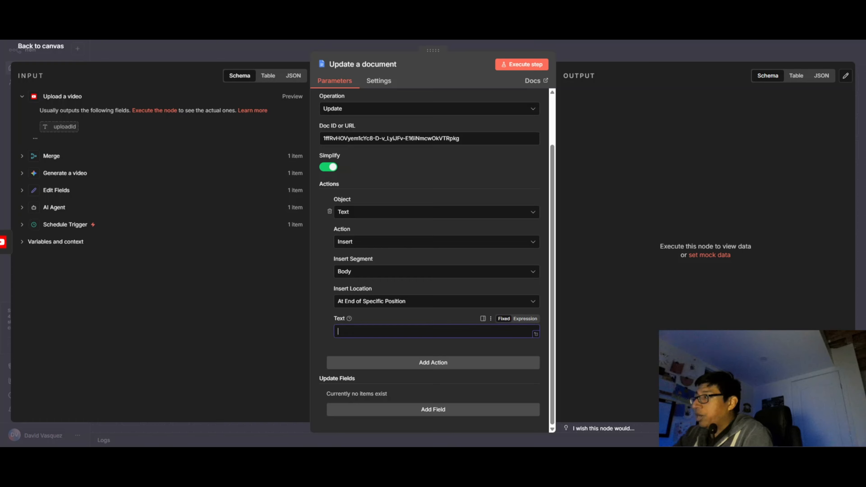
pyautogui.click(524, 318)
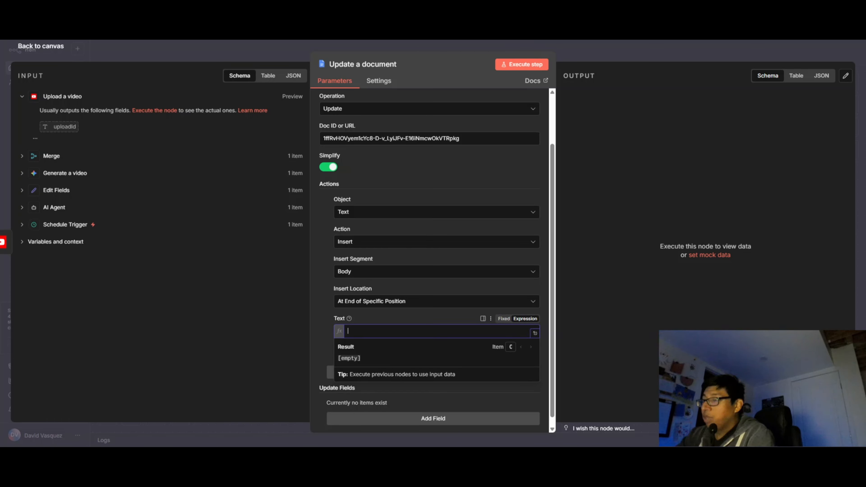
pyautogui.hotkey('ctrl', 'v')
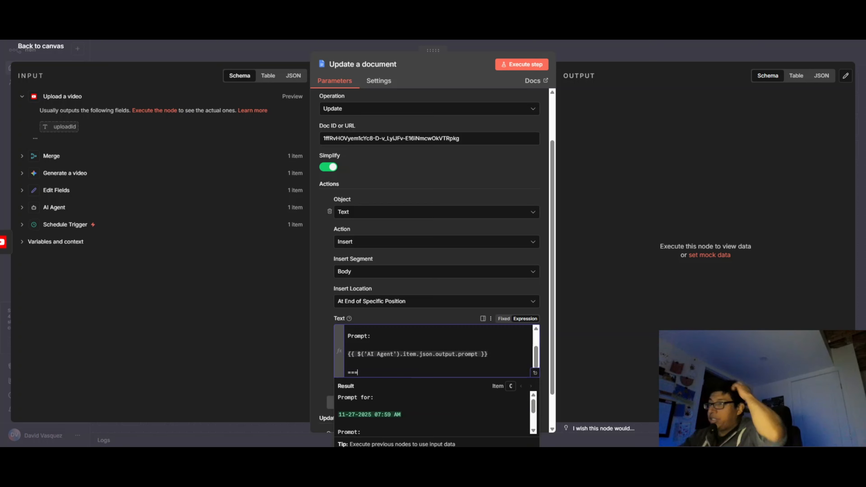
pyautogui.scroll(2, 436, 352)
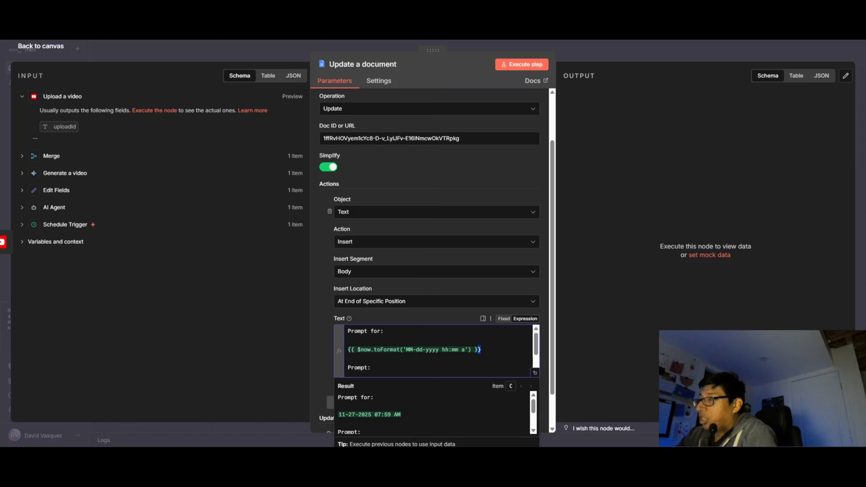
pyautogui.moveTo(480, 349); pyautogui.dragTo(332, 351)
pyautogui.click(481, 350)
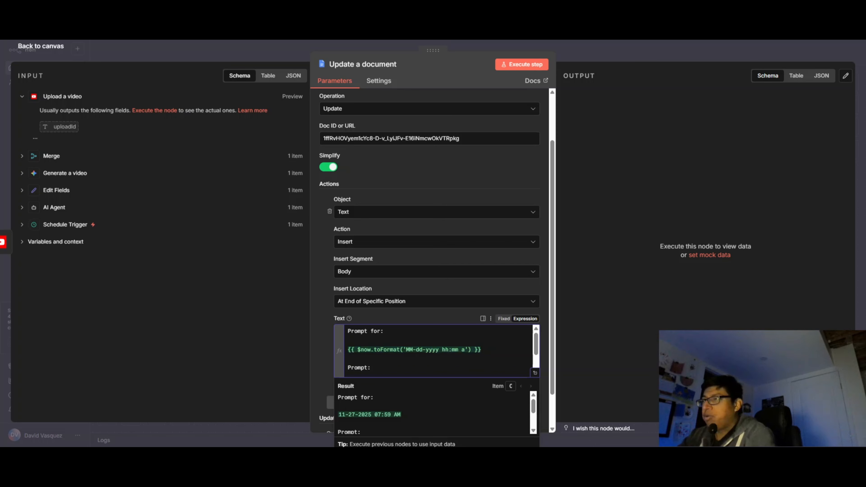
pyautogui.scroll(-2, 436, 351)
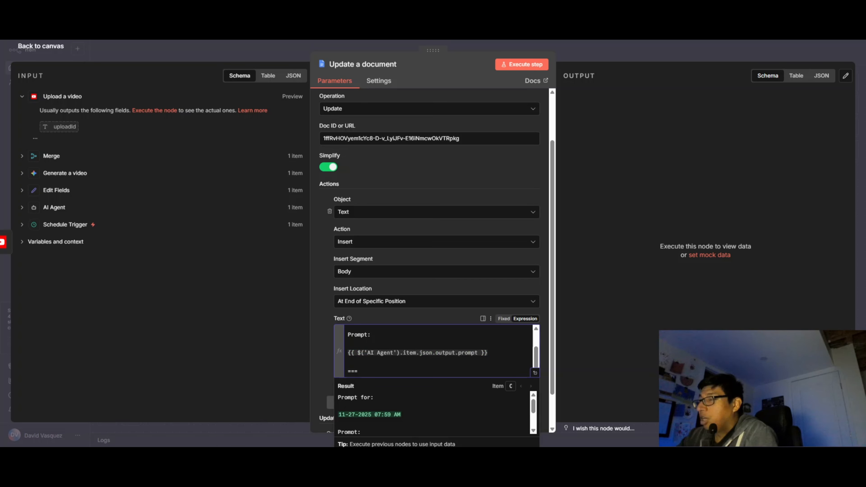
# Step: Delete the expression beneath "Prompt:" in the inserted text and map the AI Agent's prompt output there again
pyautogui.moveTo(488, 353); pyautogui.dragTo(345, 354)
pyautogui.press('BackSpace')
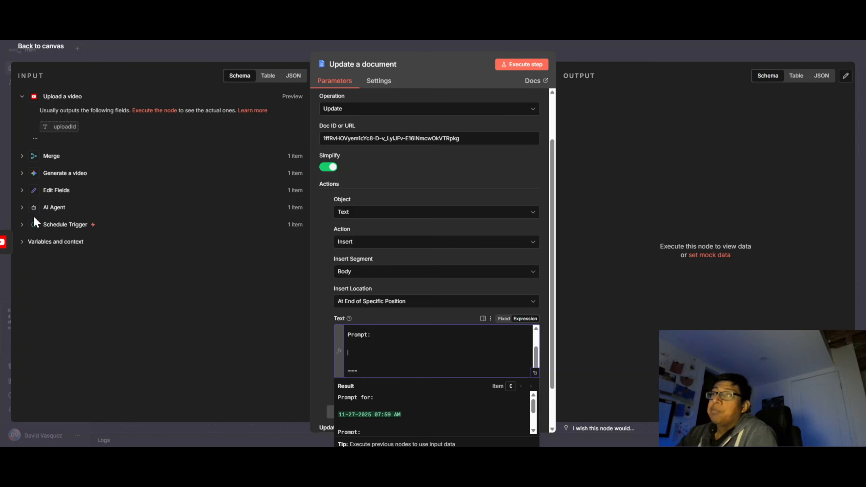
pyautogui.click(234, 81)
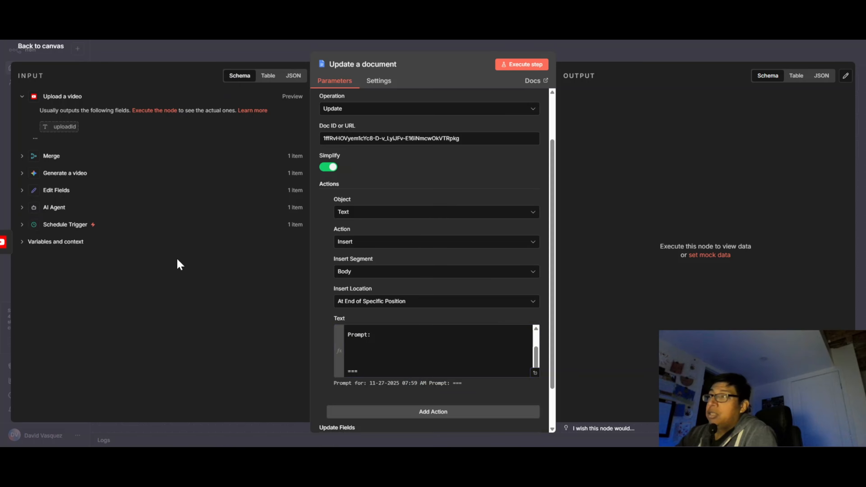
pyautogui.click(23, 208)
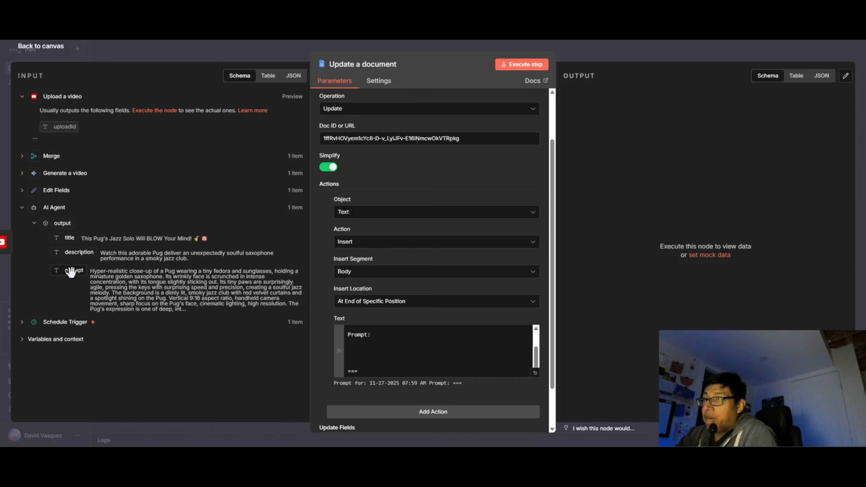
pyautogui.moveTo(71, 272); pyautogui.dragTo(374, 360)
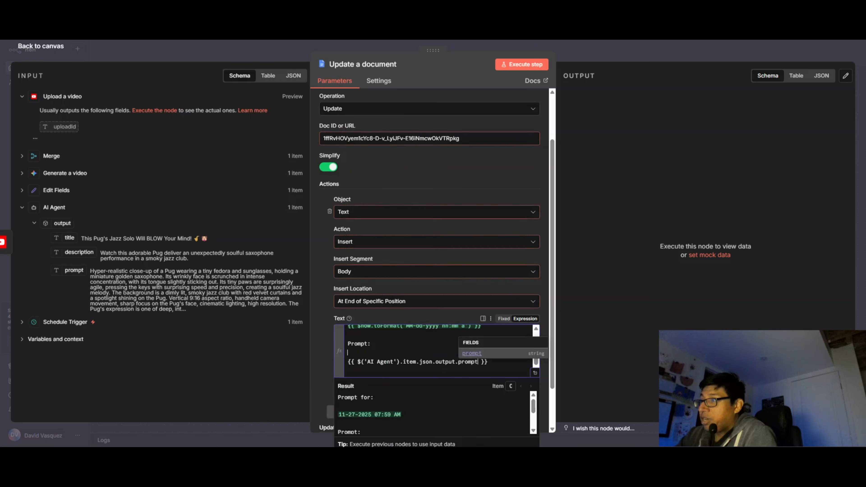
pyautogui.click(372, 343)
pyautogui.scroll(-1, 372, 344)
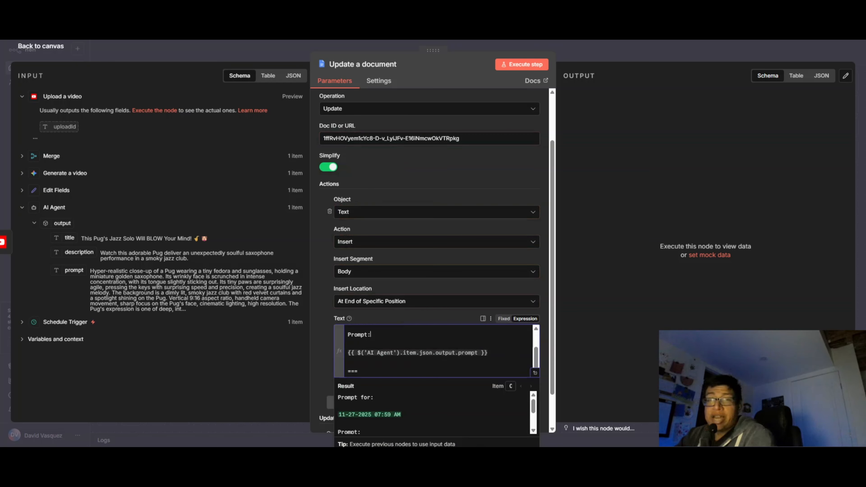
# Step: Return to the canvas, save the workflow, and move the Update a document node closer to Upload a video
pyautogui.click(64, 52)
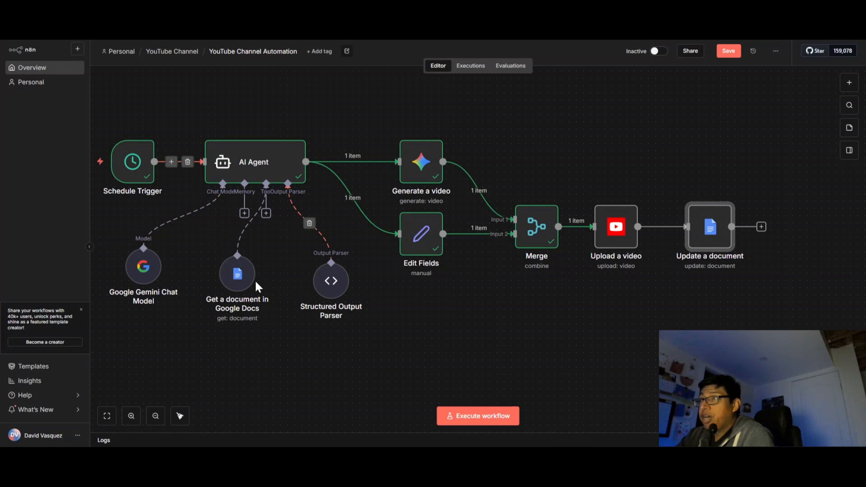
pyautogui.click(470, 357)
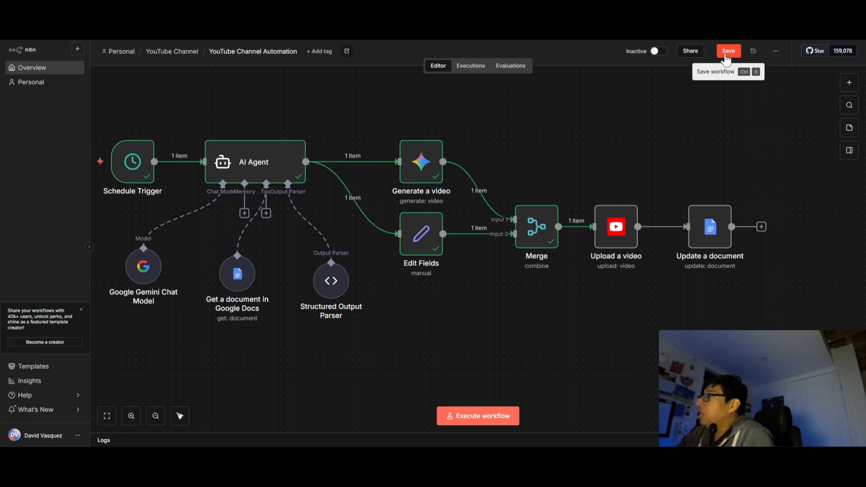
pyautogui.click(725, 57)
pyautogui.moveTo(687, 225); pyautogui.dragTo(672, 226)
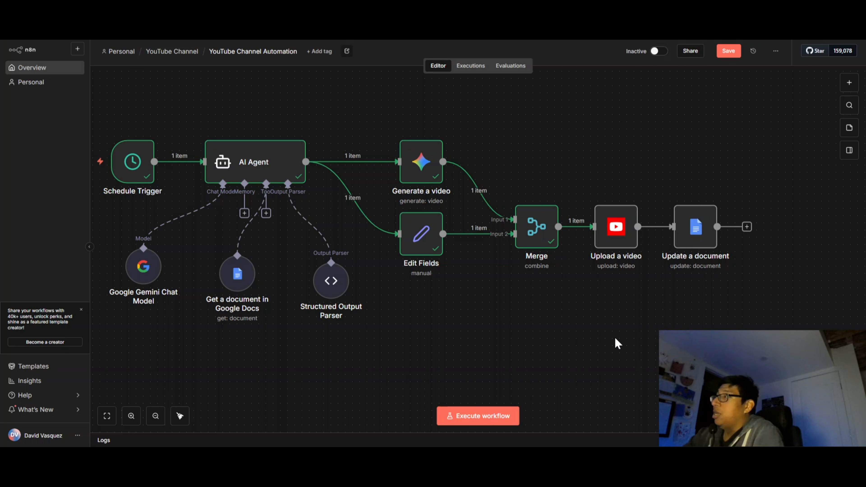
# Step: Add a Gmail Send a message node after the Update a document node
pyautogui.moveTo(615, 338); pyautogui.dragTo(547, 329)
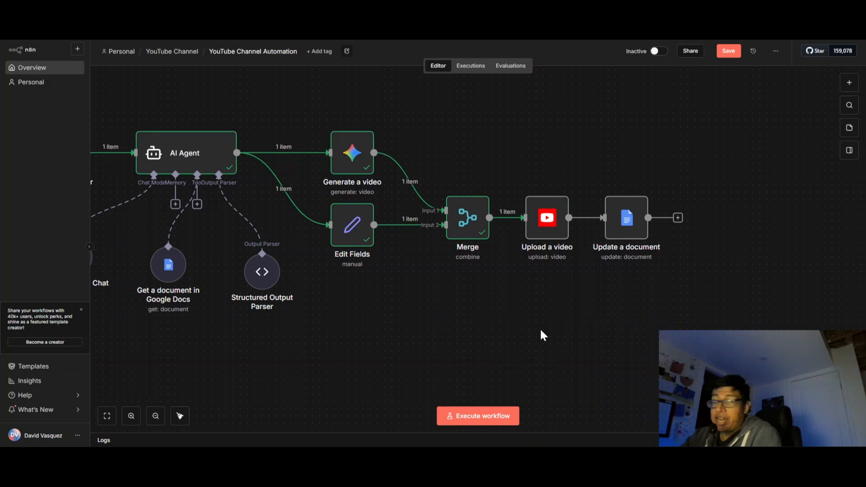
pyautogui.click(677, 218)
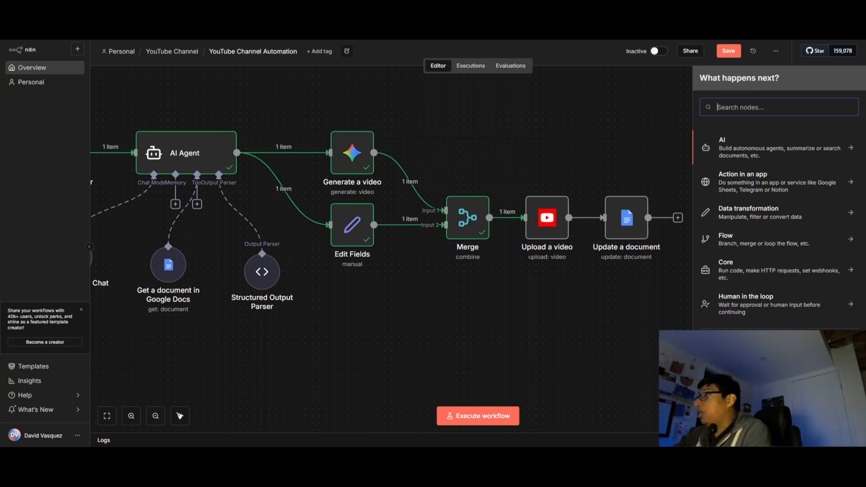
pyautogui.write('gmail')
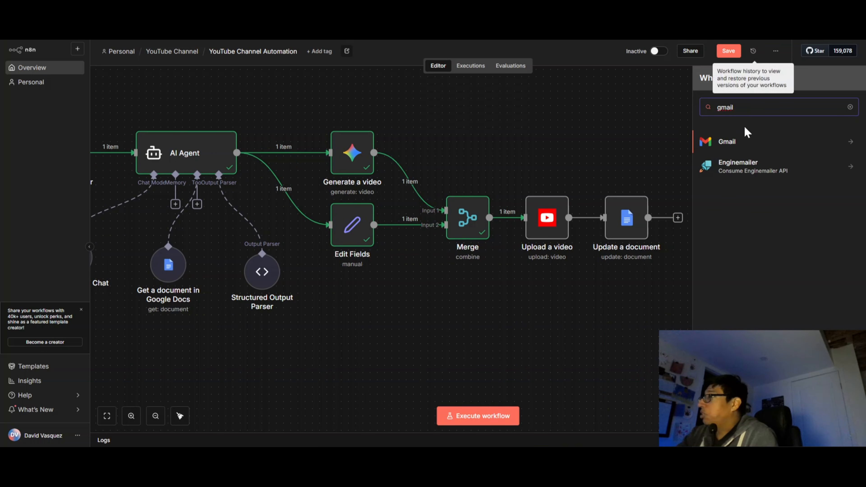
pyautogui.click(737, 141)
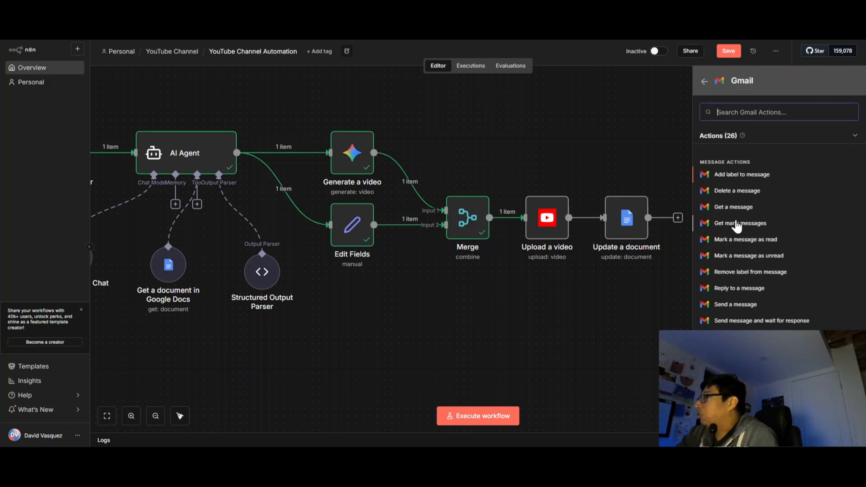
pyautogui.click(739, 305)
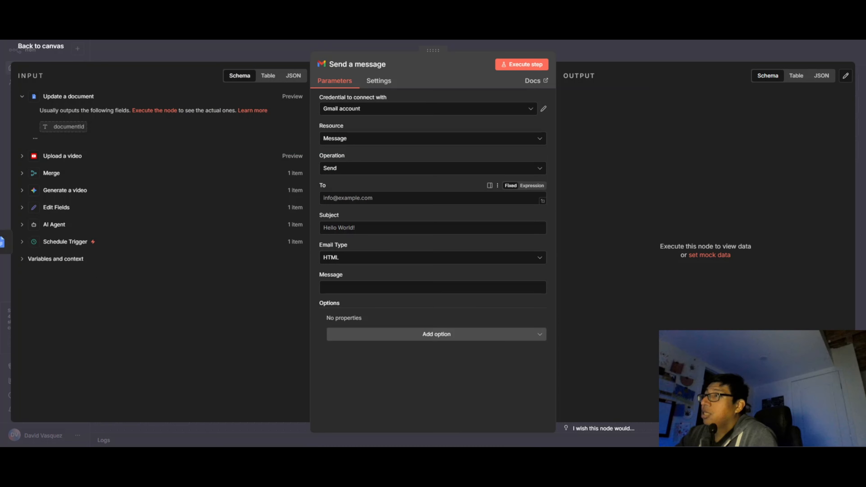
# Step: Enter the recipient's e-mail address in the Gmail message and set its subject to "Video Upload Successful"
pyautogui.click(371, 198)
pyautogui.write('david')
pyautogui.moveTo(371, 198); pyautogui.dragTo(300, 199)
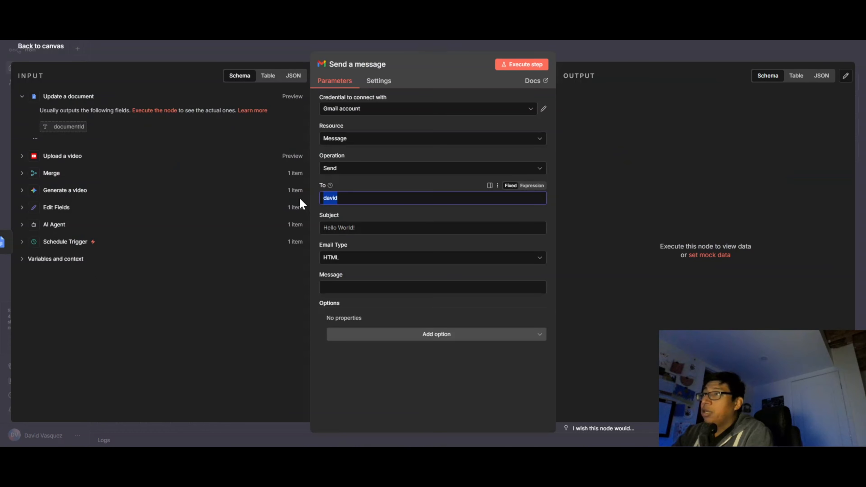
pyautogui.hotkey('ctrl', 'v')
pyautogui.click(356, 357)
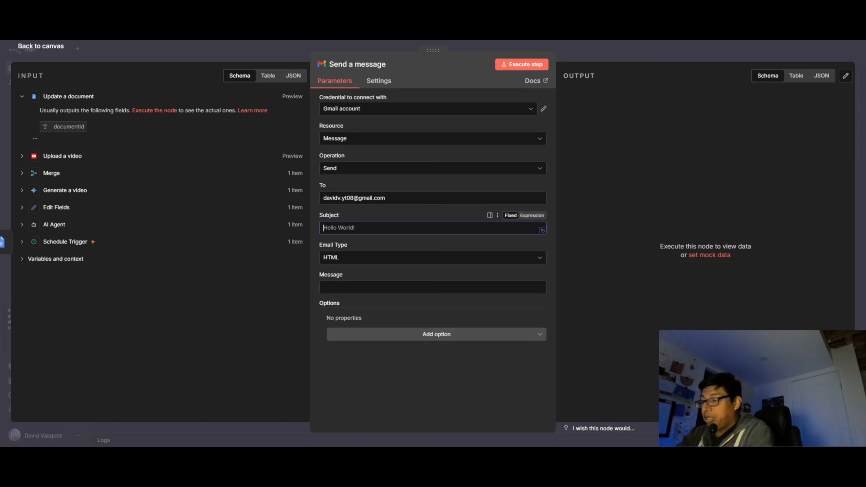
pyautogui.write('Video Upload Successful')
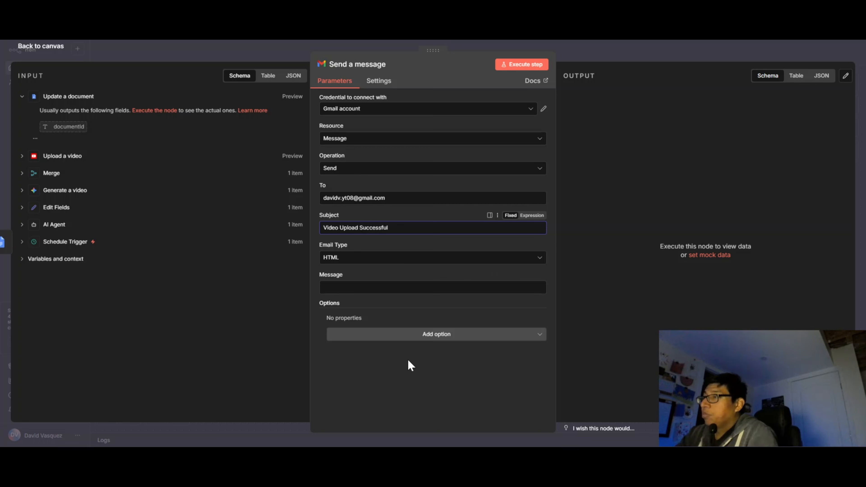
pyautogui.click(396, 393)
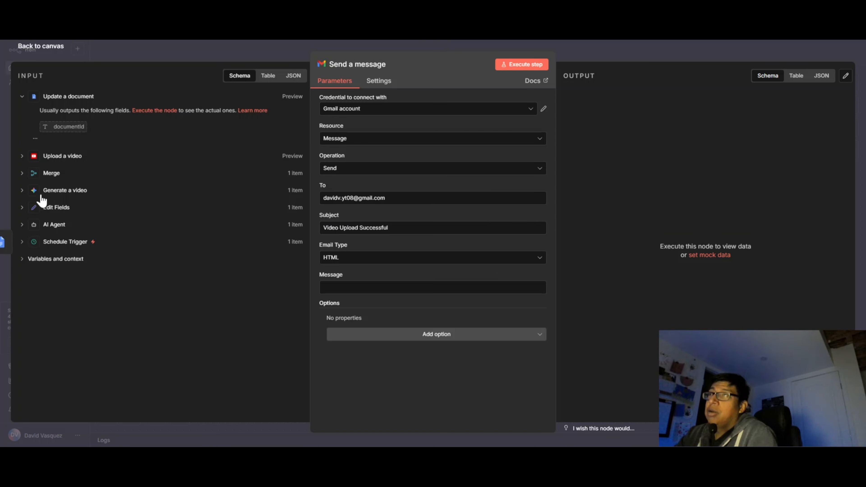
# Step: Set the message to "Your latest video has been posted:" followed by the title mapped from Merge, and save the workflow from the canvas
pyautogui.click(423, 287)
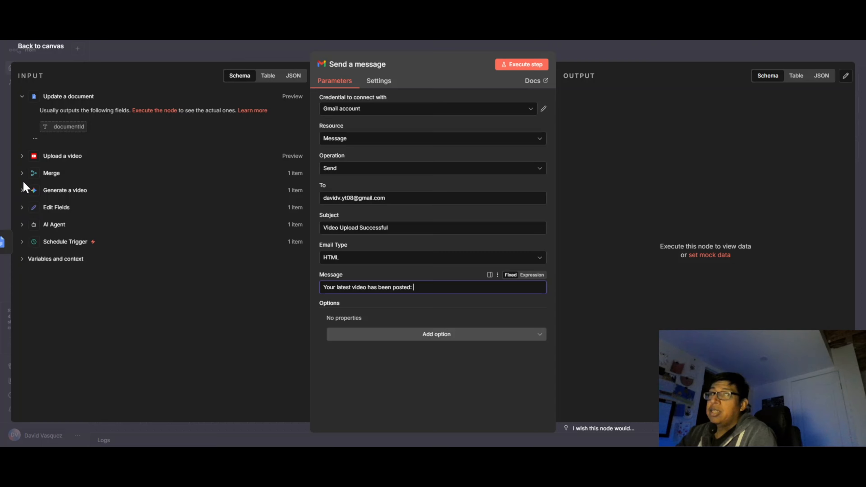
pyautogui.click(22, 173)
pyautogui.click(22, 173)
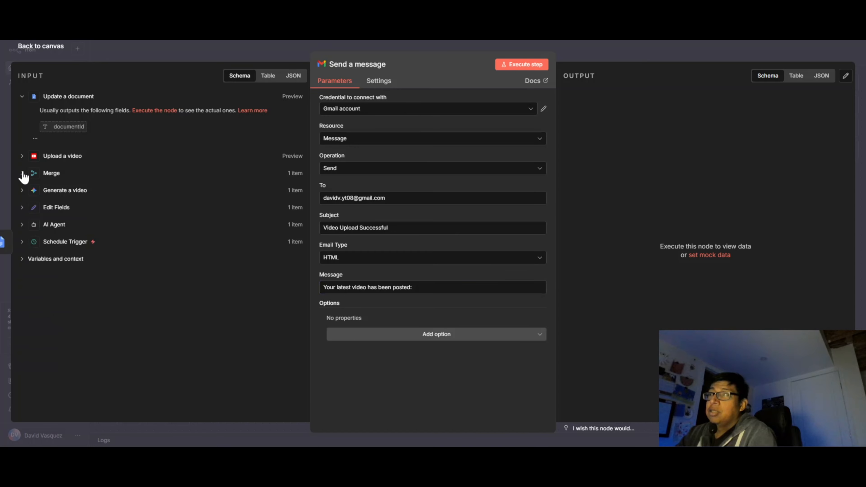
pyautogui.click(22, 173)
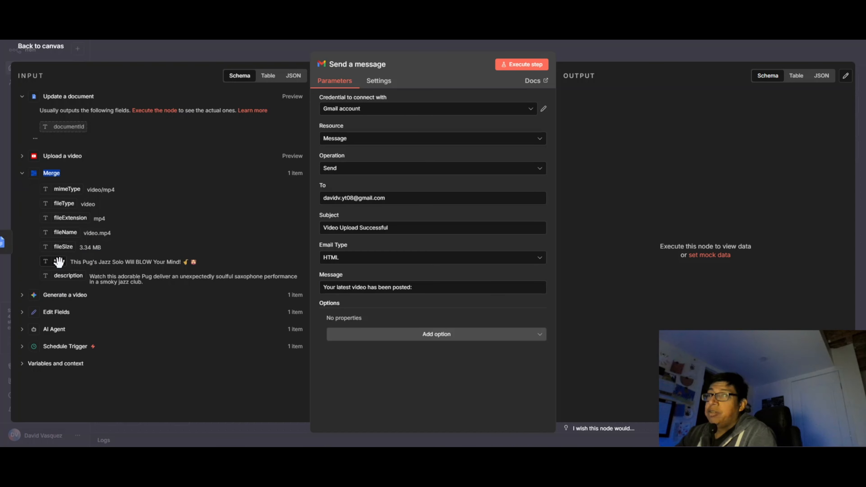
pyautogui.moveTo(59, 262); pyautogui.dragTo(440, 290)
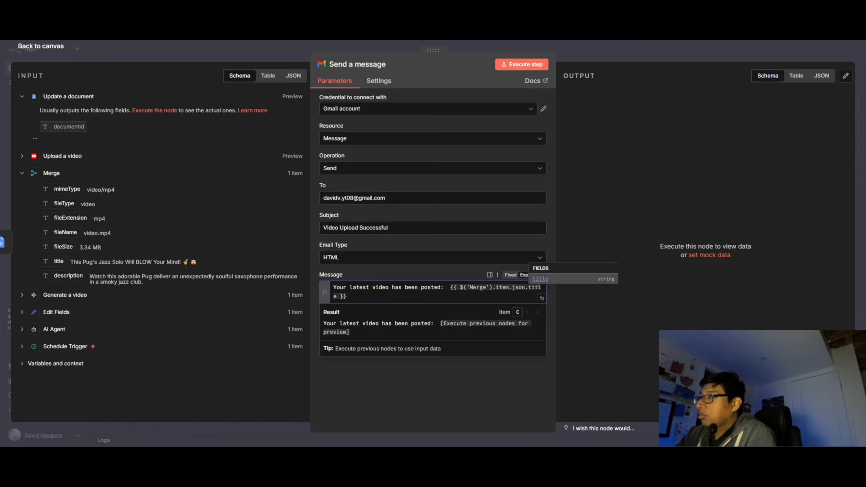
pyautogui.click(384, 404)
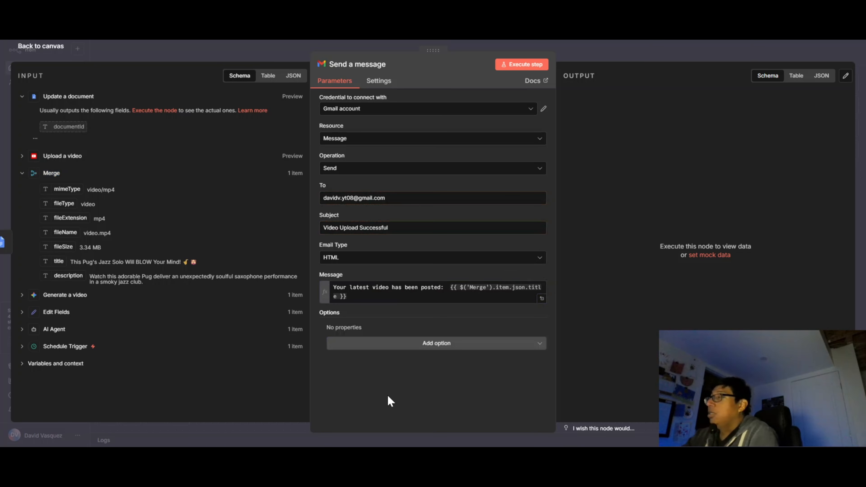
pyautogui.click(36, 46)
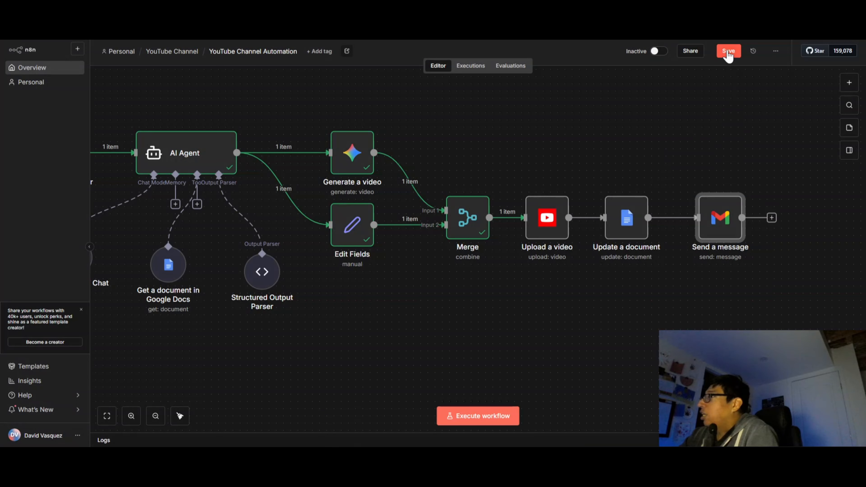
pyautogui.click(729, 51)
# Step: Open the Upload a video node and execute only that step
pyautogui.moveTo(380, 337); pyautogui.dragTo(516, 312)
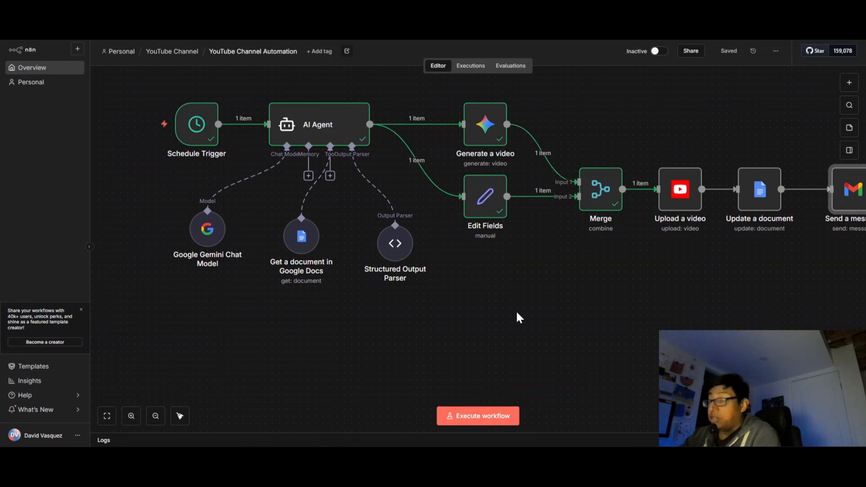
pyautogui.scroll(-1, 513, 301)
pyautogui.scroll(-1, 514, 300)
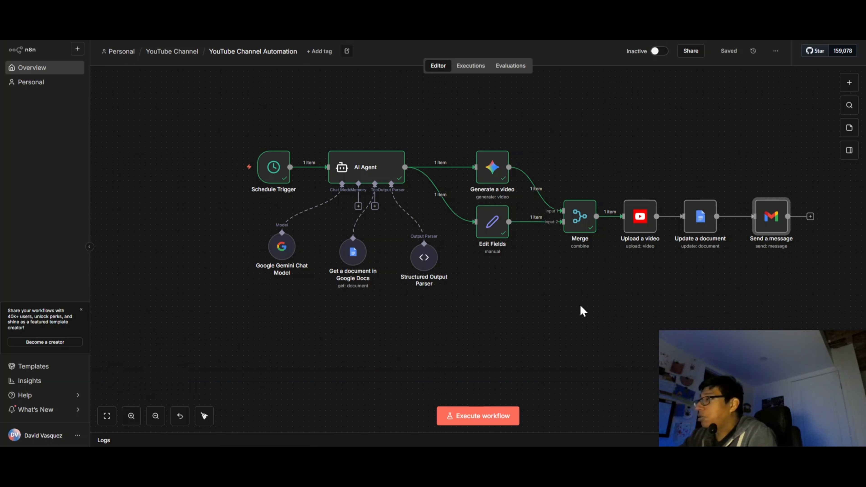
pyautogui.scroll(2, 562, 296)
pyautogui.click(562, 207)
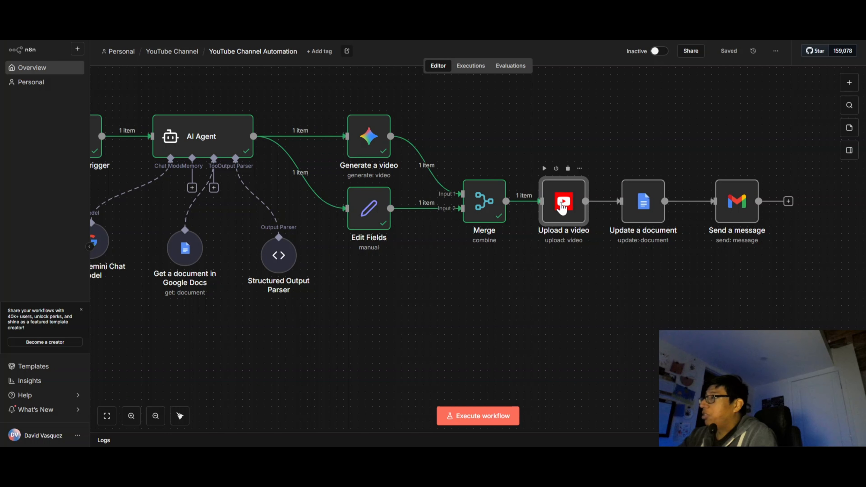
pyautogui.doubleClick(561, 208)
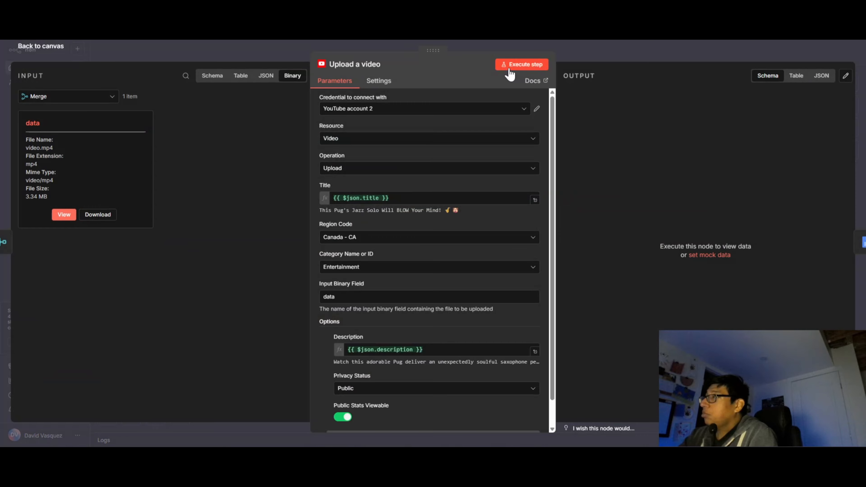
pyautogui.click(510, 72)
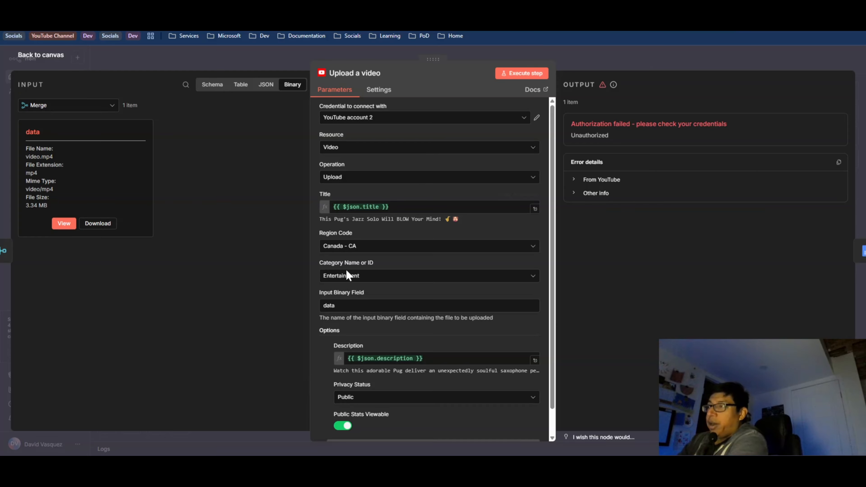
# Step: Switch to YouTube and create a channel via YouTube Studio with the suggested name and handle, continuing past the welcome message
pyautogui.moveTo(354, 464)
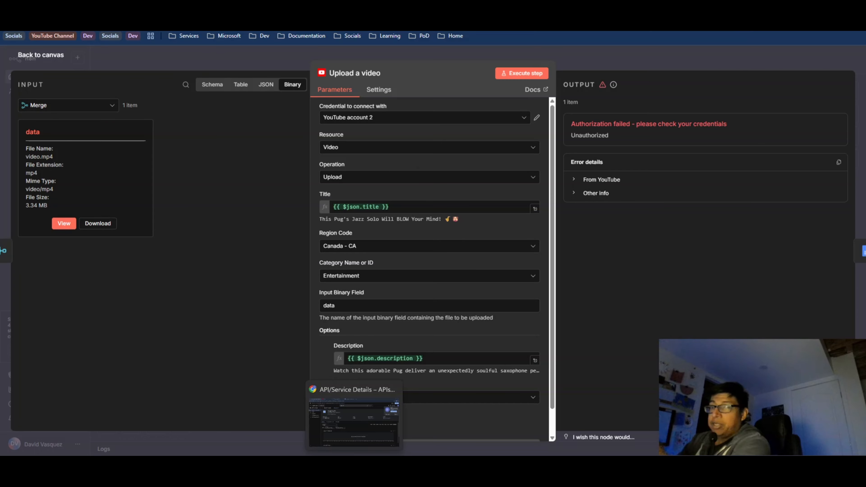
pyautogui.click(354, 423)
pyautogui.hotkey('ctrl', 'Tab')
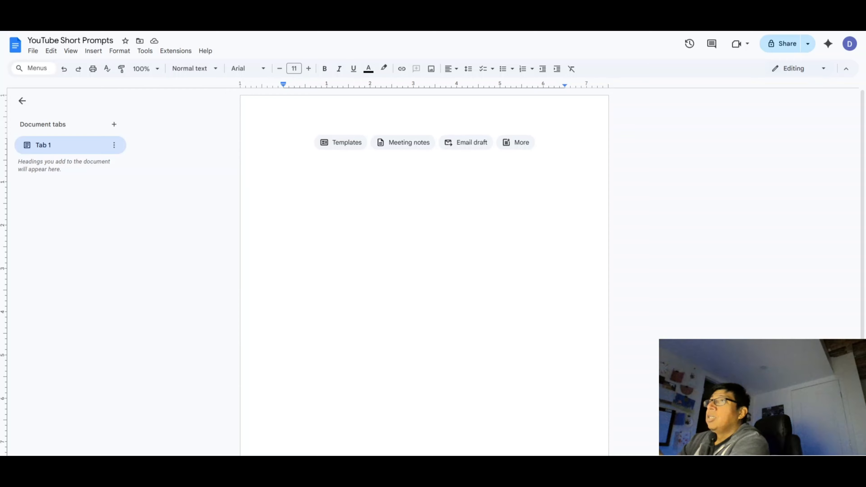
pyautogui.hotkey('ctrl', 'Tab')
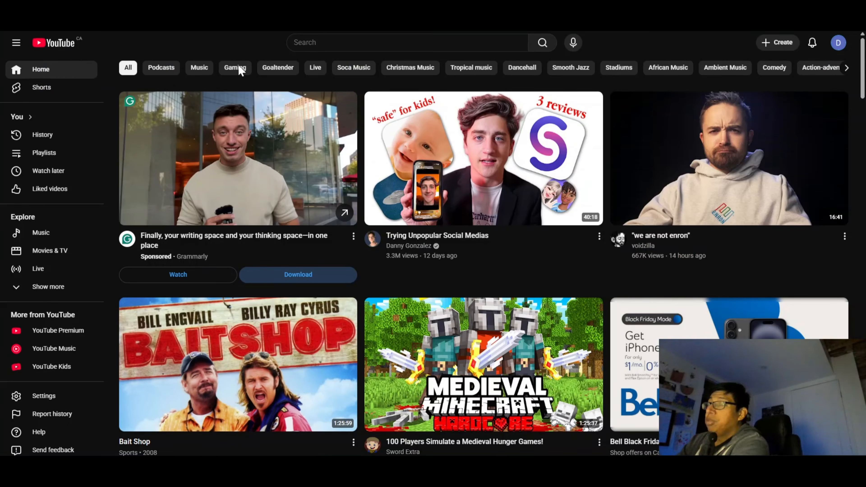
pyautogui.moveTo(421, 132)
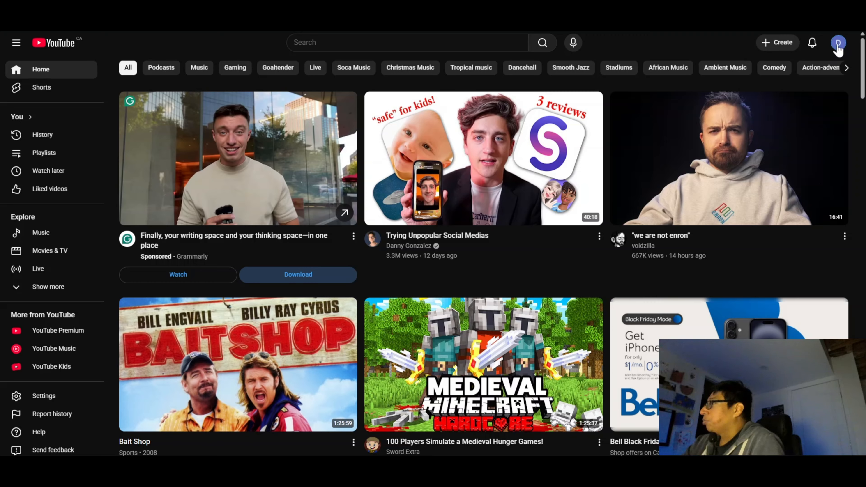
pyautogui.click(838, 45)
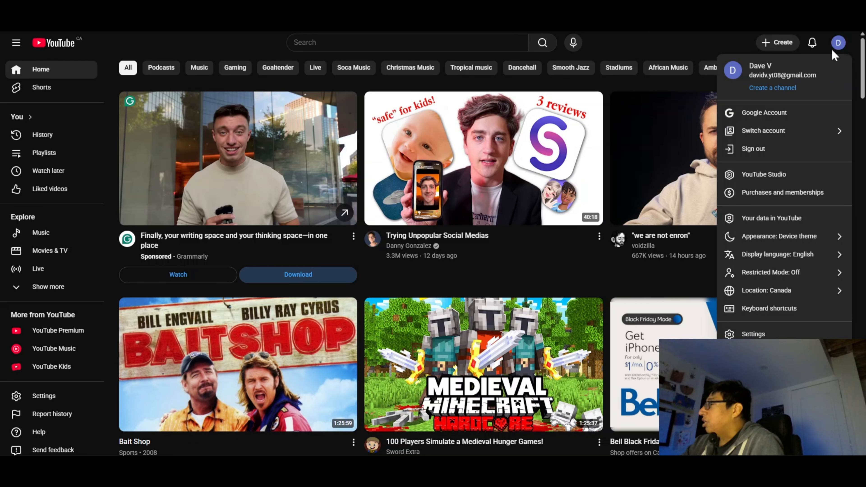
pyautogui.click(782, 176)
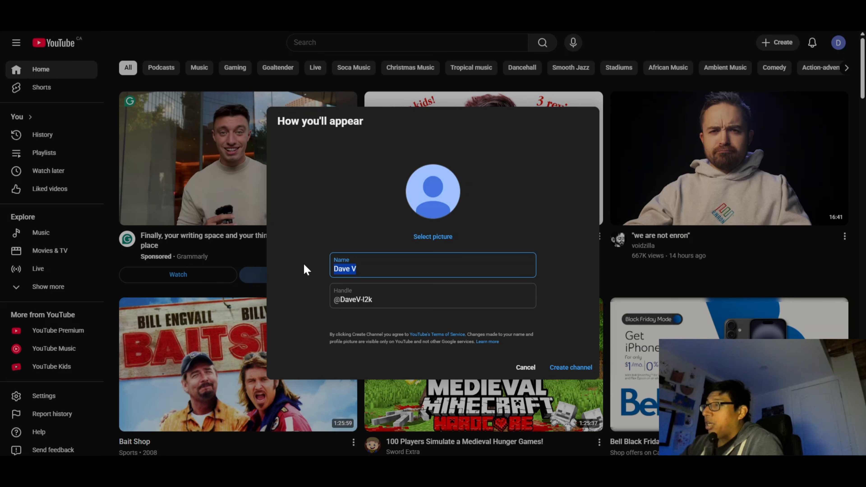
pyautogui.click(381, 300)
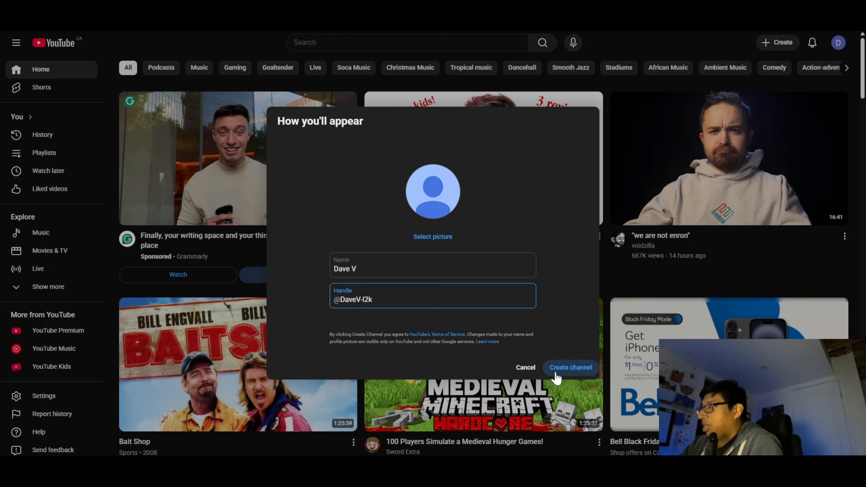
pyautogui.click(581, 368)
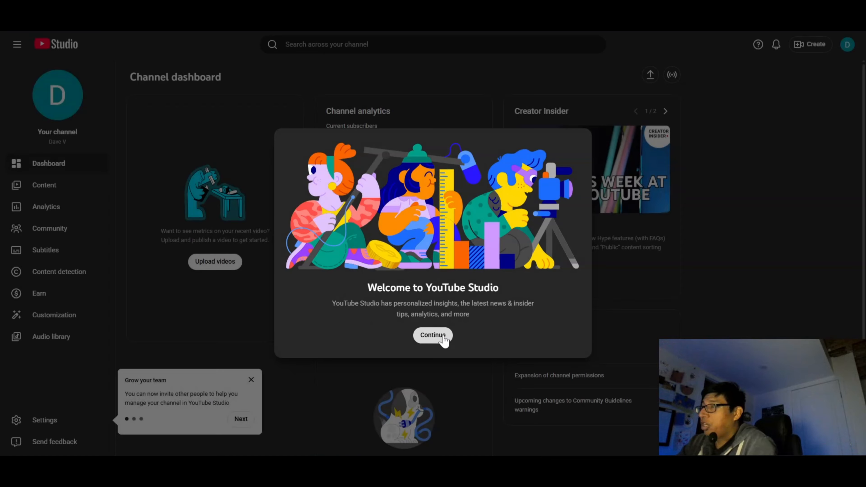
pyautogui.click(435, 337)
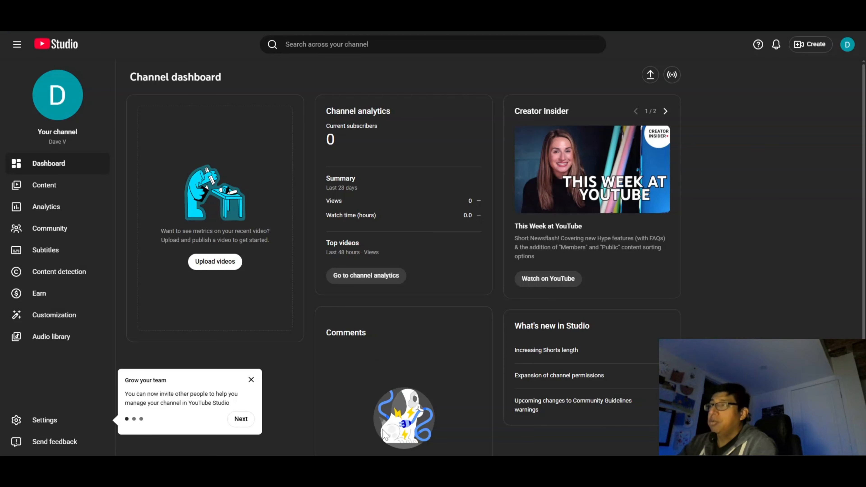
# Step: Switch back to n8n and execute the Upload a video step again
pyautogui.moveTo(314, 465)
pyautogui.click(288, 416)
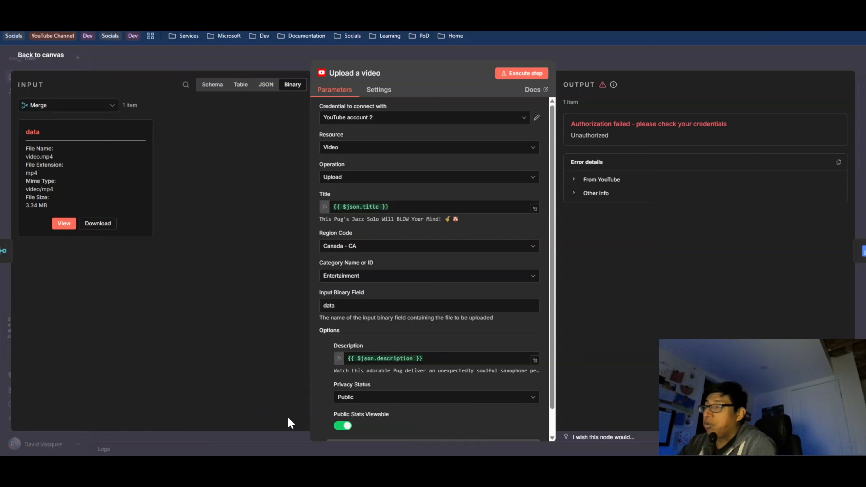
pyautogui.click(526, 74)
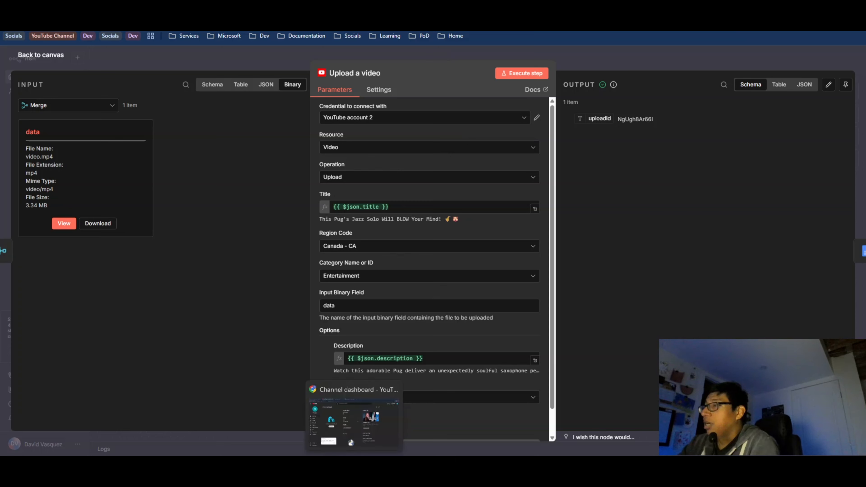
# Step: Switch to YouTube Studio, view the channel's Shorts content, and dismiss the "Grow your team" tip
pyautogui.click(355, 464)
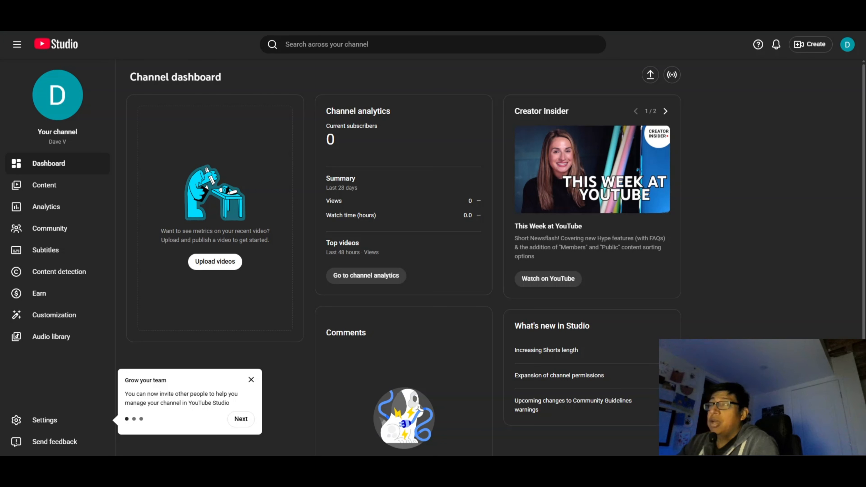
pyautogui.click(47, 193)
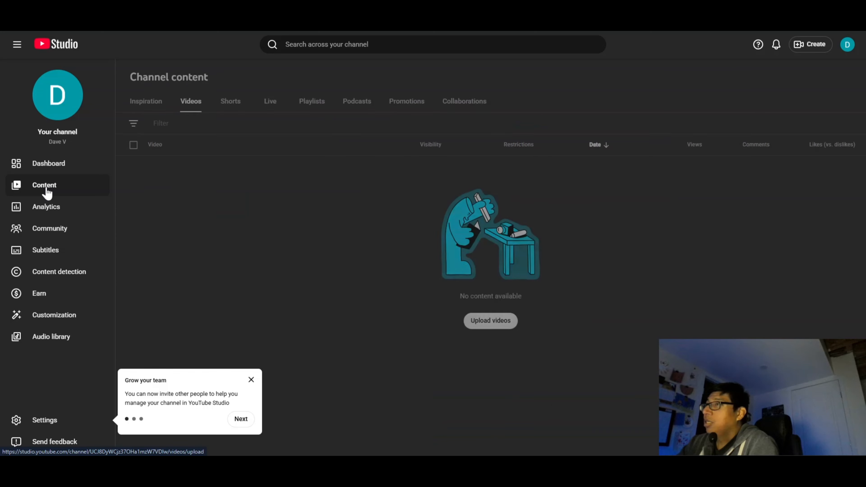
pyautogui.click(240, 102)
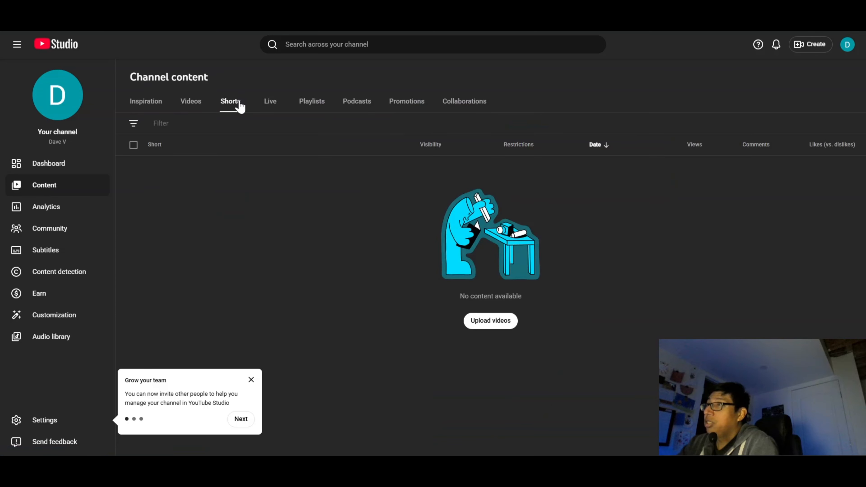
pyautogui.click(251, 379)
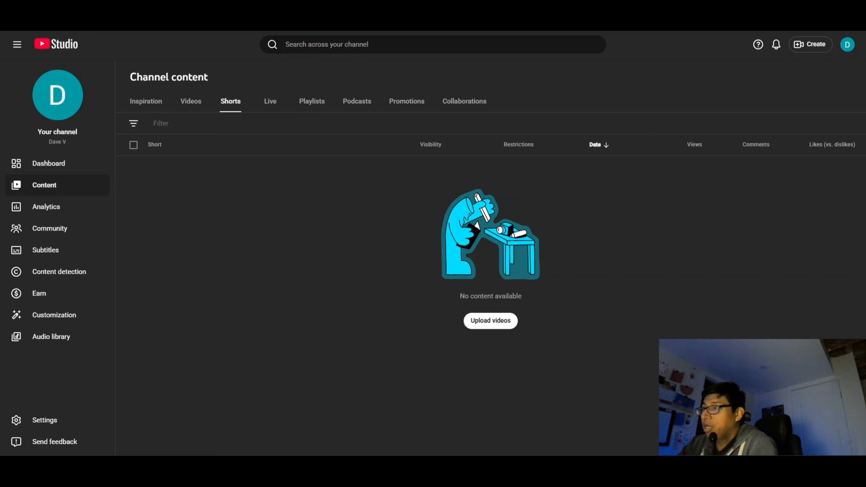
pyautogui.click(265, 416)
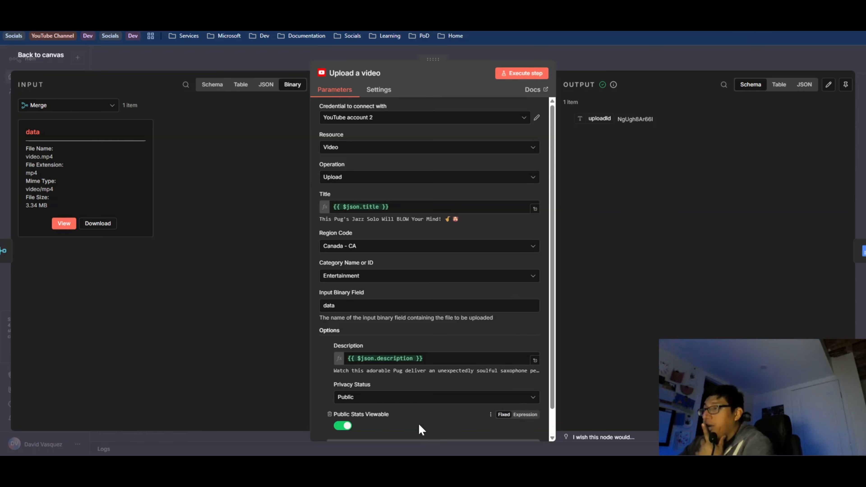
pyautogui.click(354, 464)
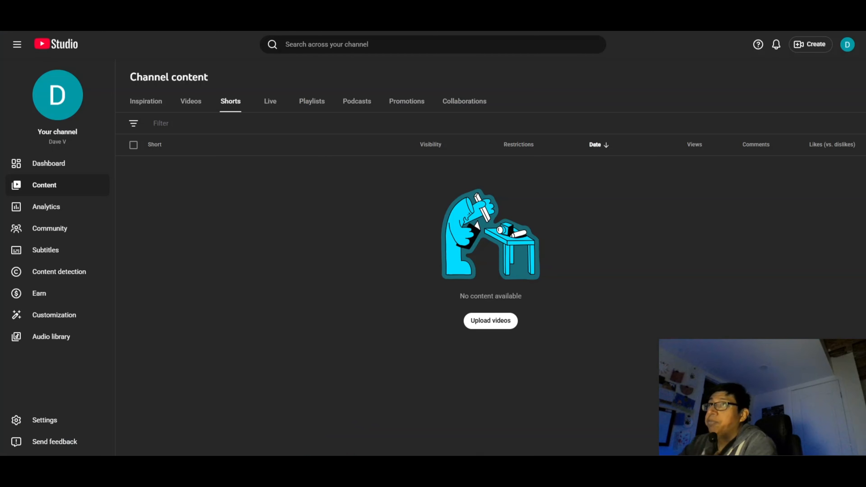
pyautogui.click(41, 21)
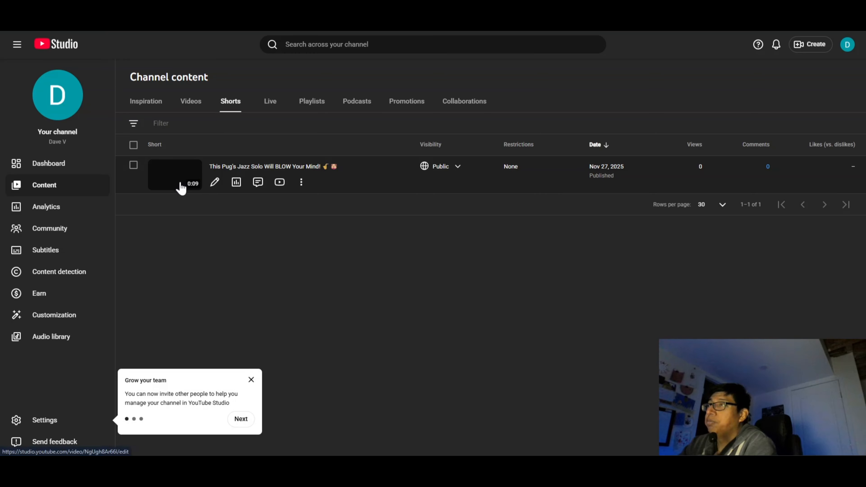
pyautogui.click(209, 103)
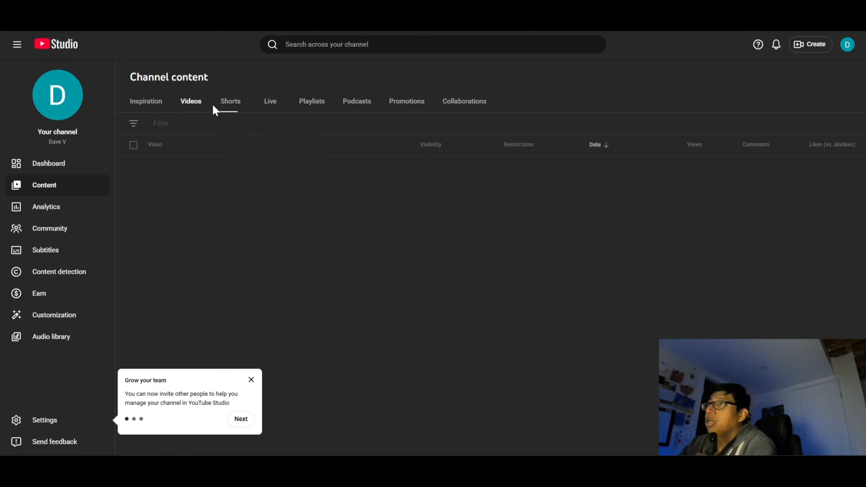
pyautogui.click(228, 102)
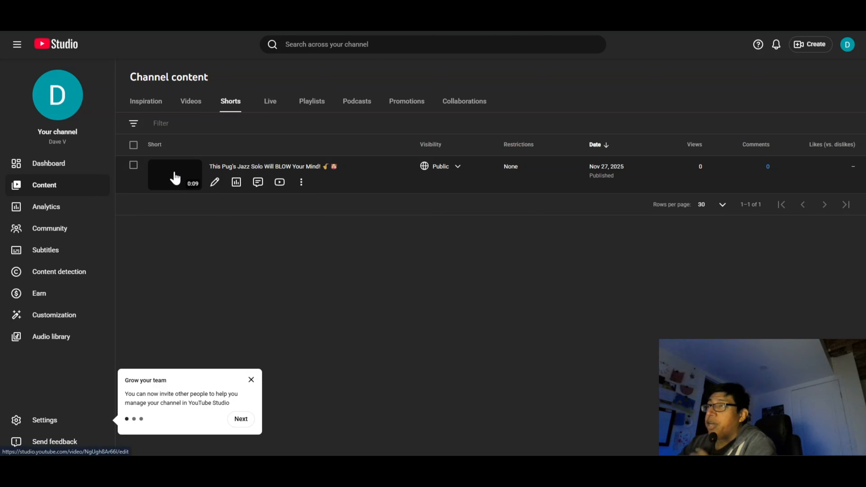
# Step: Open the details of the uploaded pug jazz solo Short in YouTube Studio and play its preview, pausing partway
pyautogui.click(168, 187)
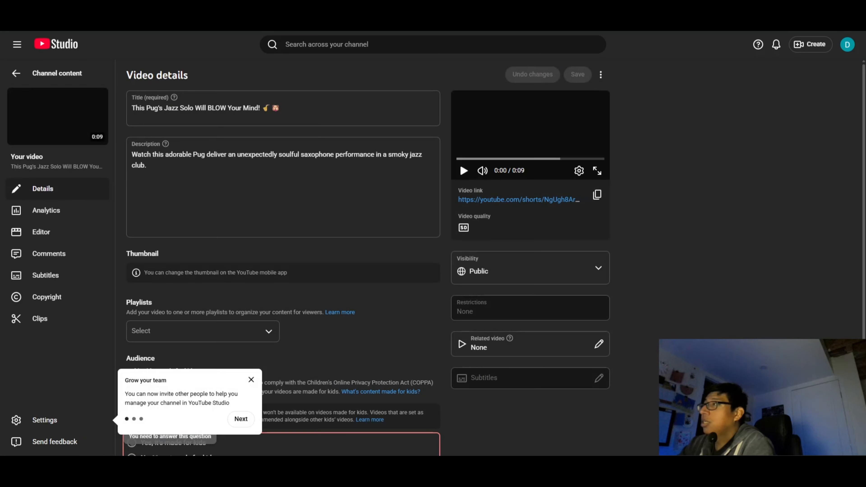
pyautogui.click(464, 170)
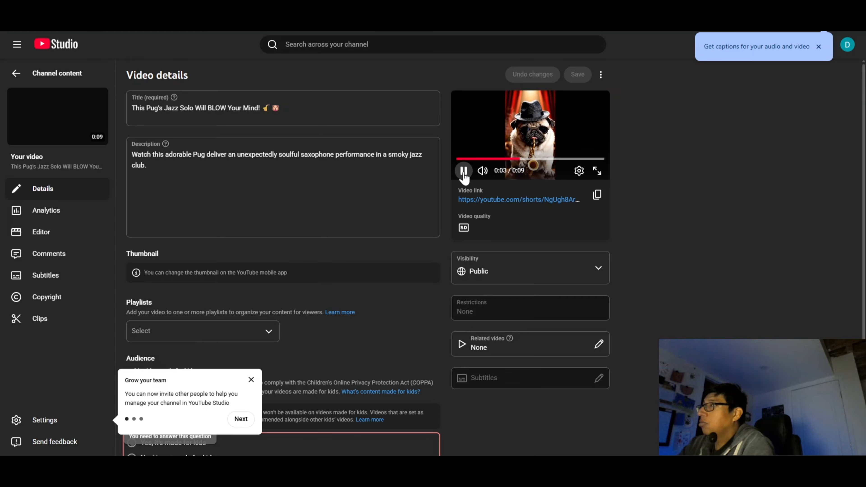
pyautogui.click(464, 171)
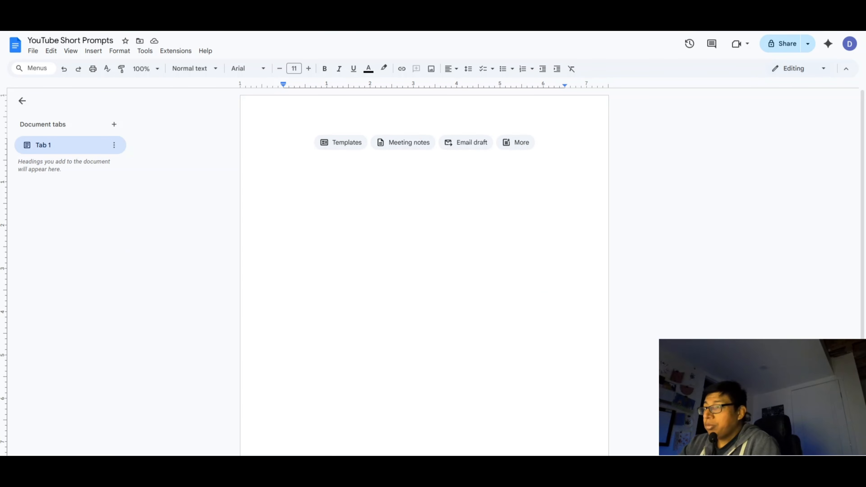
# Step: Switch back to n8n, return from the Upload a video node to the canvas, and reload the workflow page
pyautogui.click(262, 437)
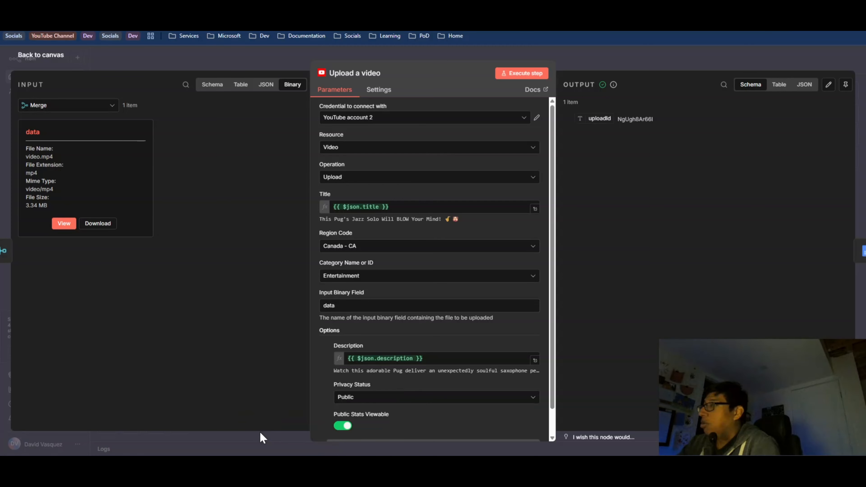
pyautogui.click(39, 56)
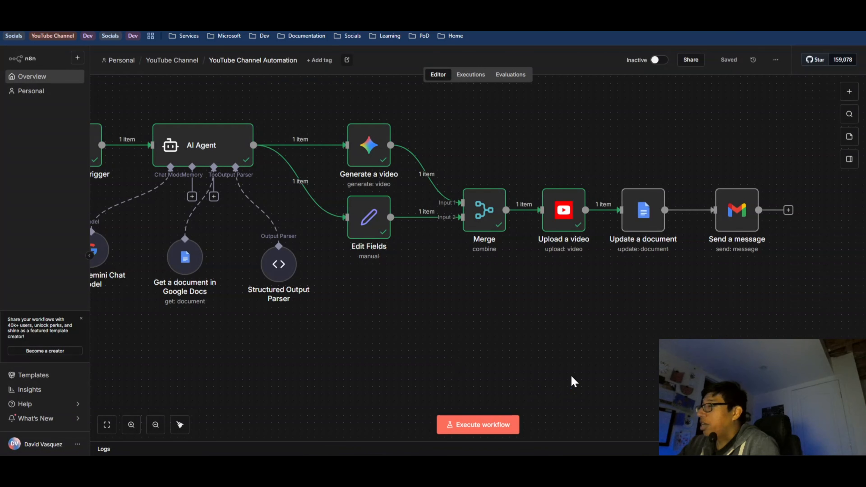
pyautogui.hscroll(-4, 480, 311)
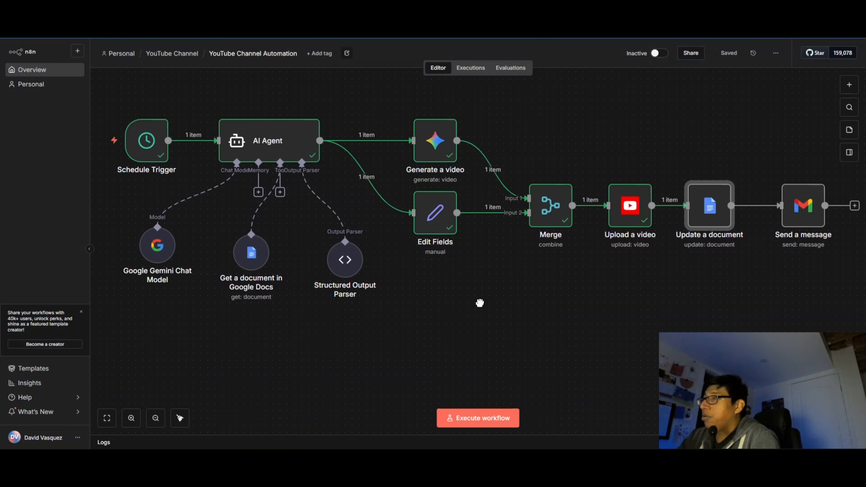
pyautogui.scroll(-1, 596, 304)
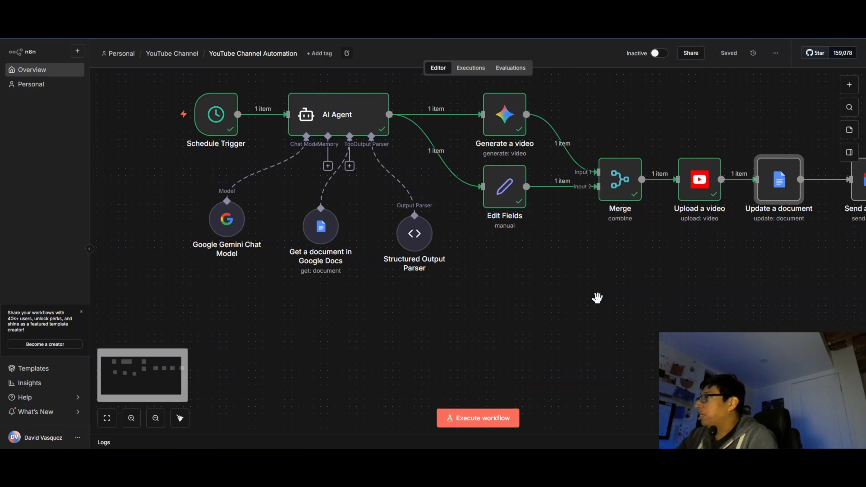
pyautogui.scroll(-2, 596, 298)
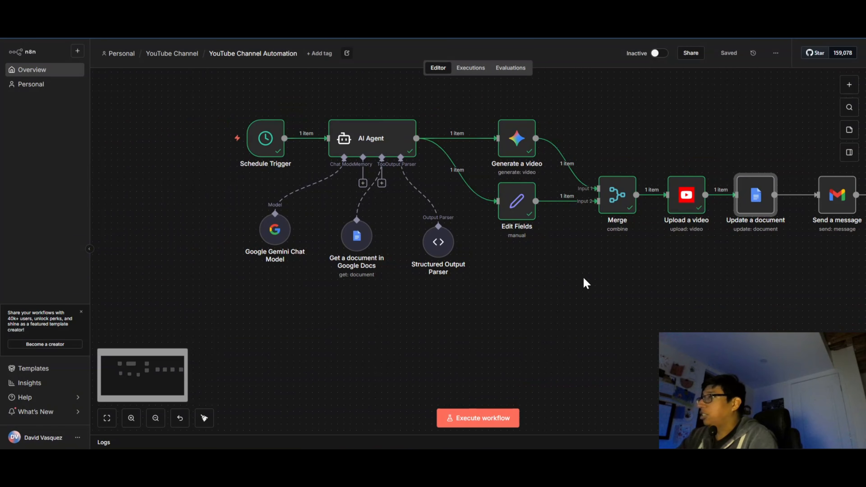
pyautogui.scroll(-3, 574, 292)
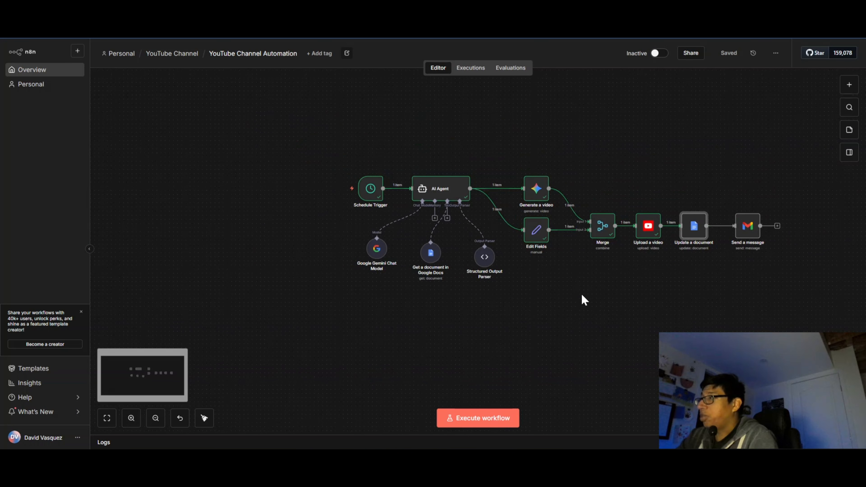
pyautogui.moveTo(582, 298); pyautogui.dragTo(524, 298)
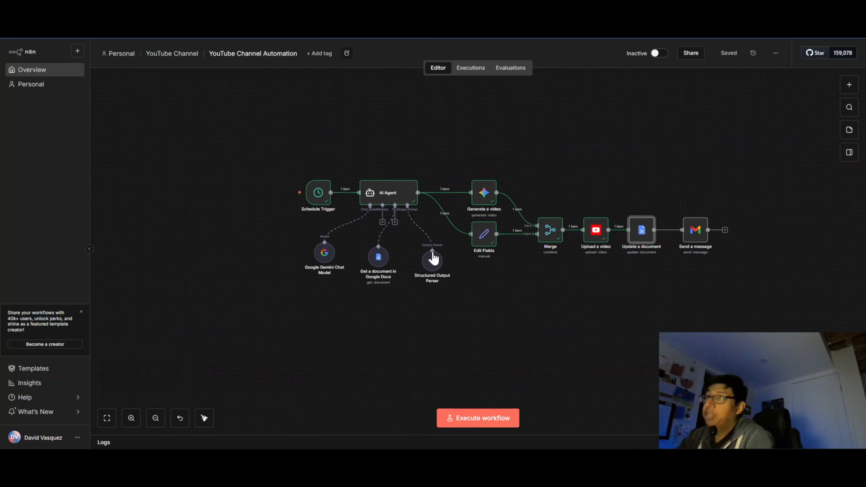
pyautogui.click(590, 105)
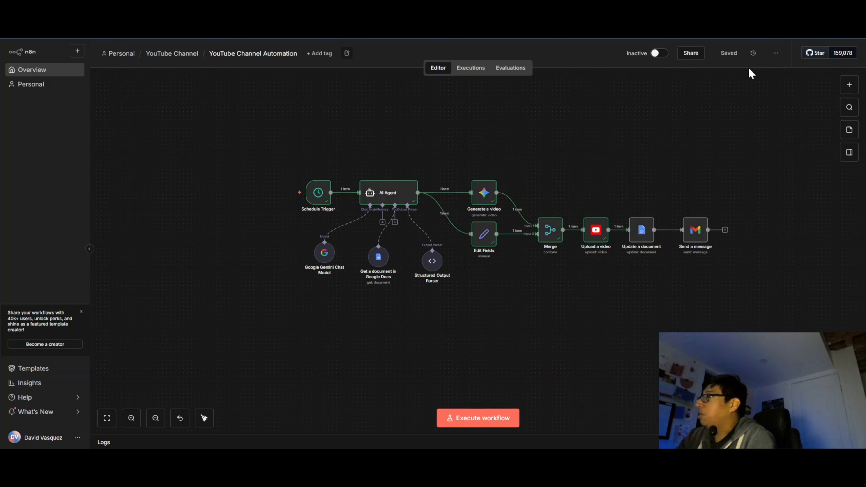
pyautogui.press('F5')
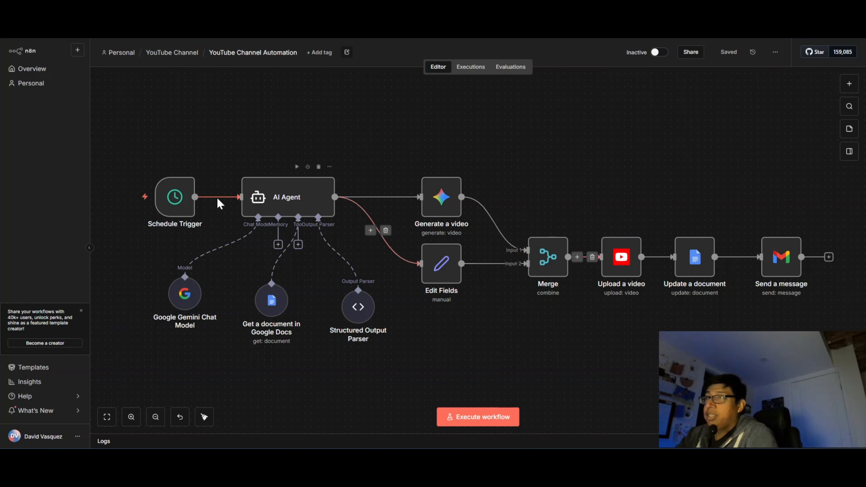
# Step: Execute the full YouTube Channel Automation workflow from the Schedule Trigger, keeping all nodes in view
pyautogui.moveTo(127, 263); pyautogui.dragTo(227, 231)
pyautogui.moveTo(195, 167)
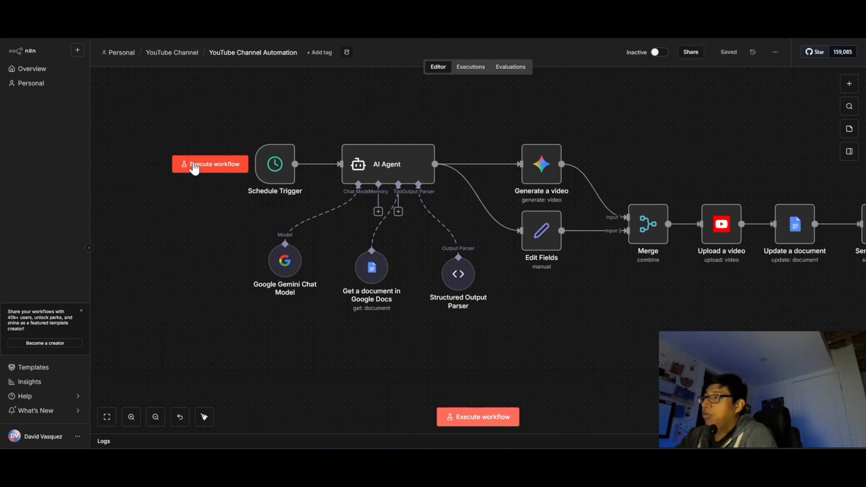
pyautogui.click(194, 166)
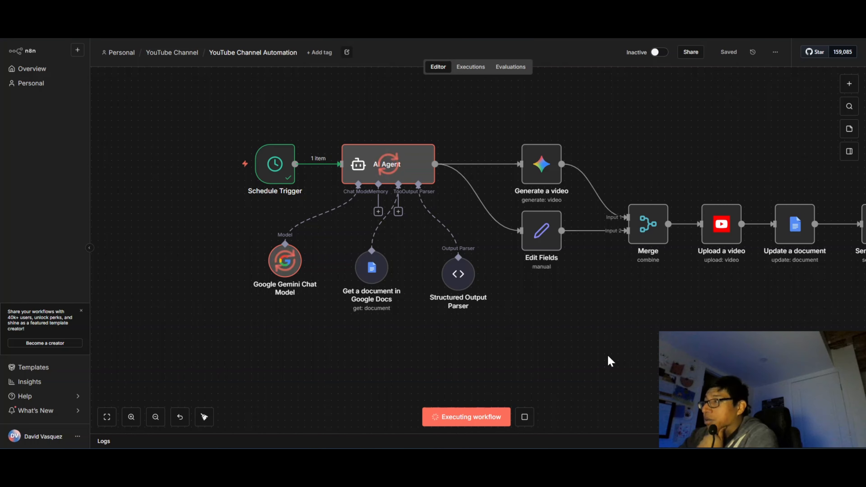
pyautogui.moveTo(609, 360); pyautogui.dragTo(533, 349)
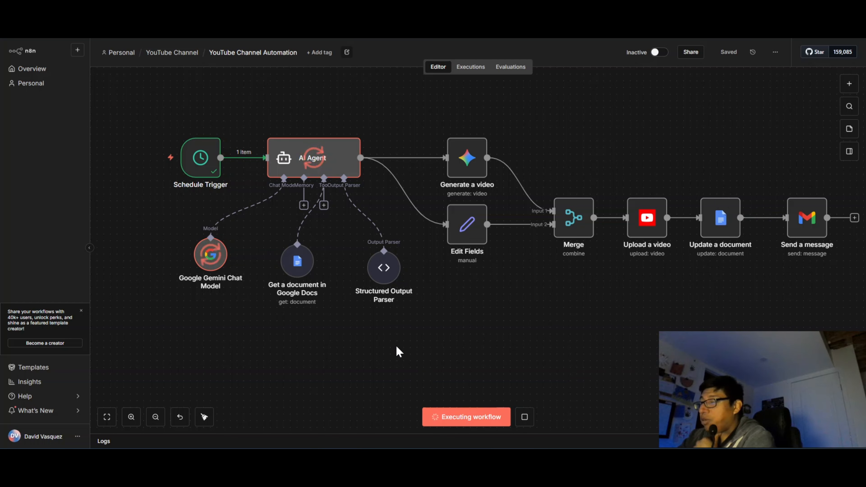
pyautogui.moveTo(475, 344); pyautogui.dragTo(436, 350)
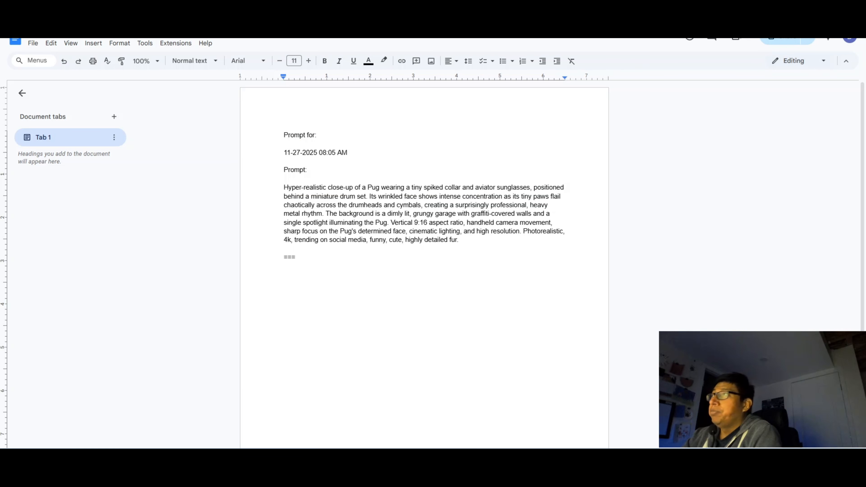
# Step: Open Gmail in a new browser tab and read the "Video Upload Successful" email, checking the video title in its message
pyautogui.hotkey('ctrl', 't')
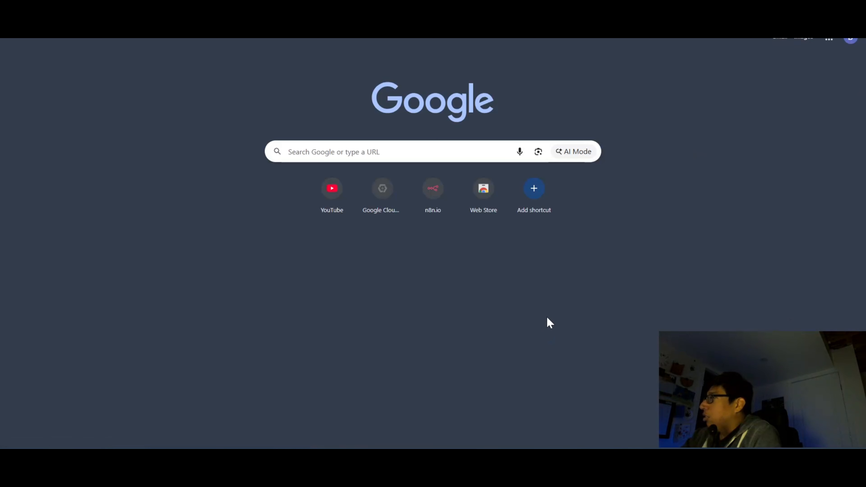
pyautogui.press('Return')
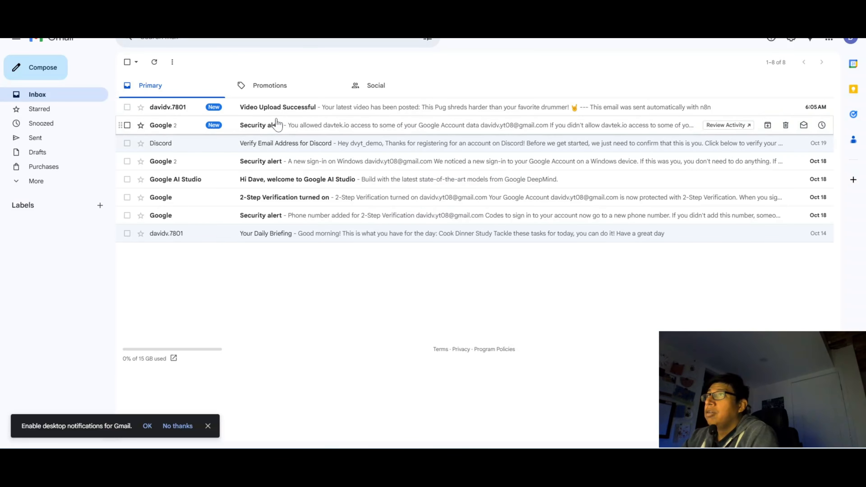
pyautogui.click(184, 108)
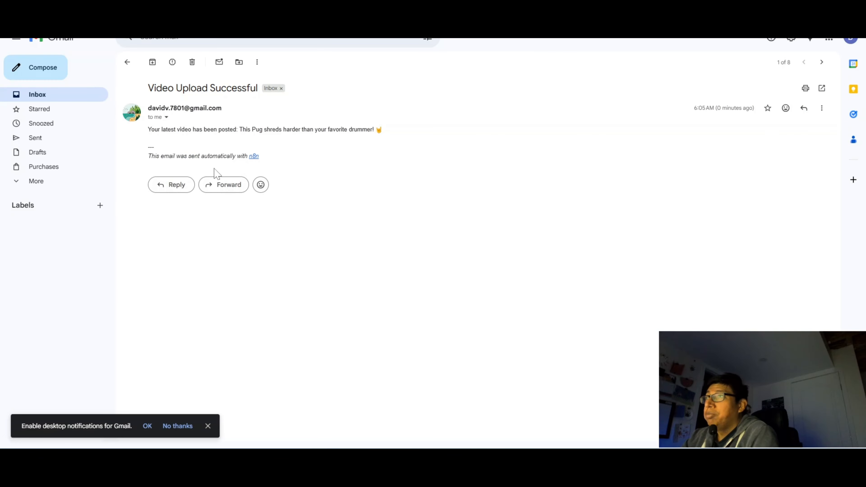
pyautogui.moveTo(151, 132); pyautogui.dragTo(385, 133)
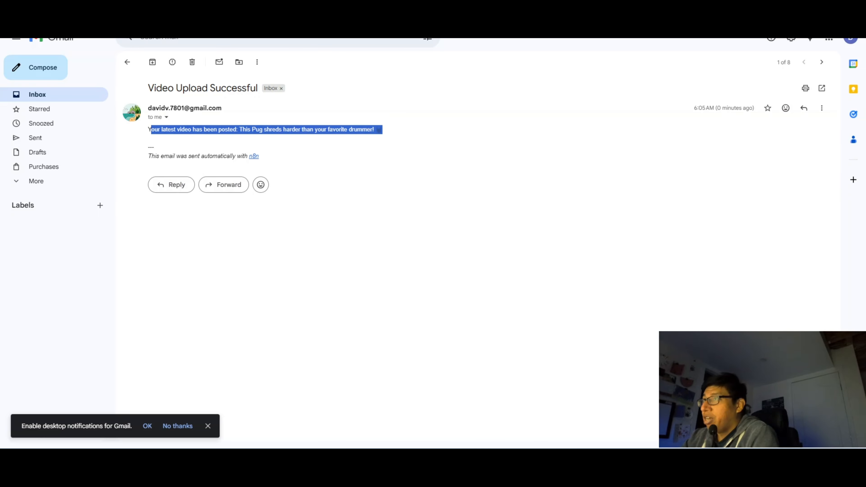
pyautogui.click(255, 133)
pyautogui.moveTo(246, 131); pyautogui.dragTo(311, 131)
pyautogui.click(356, 149)
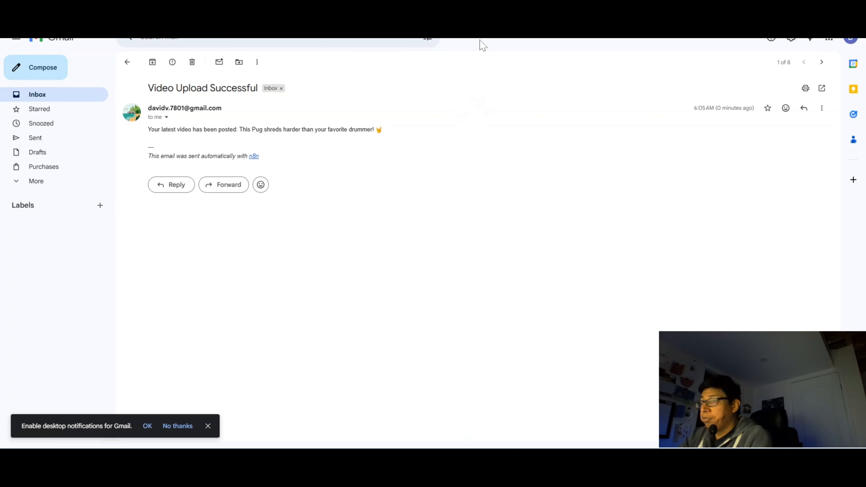
# Step: Open the YouTube Short Prompts document from Google Drive, examine the logged prompt entry, and switch back to the n8n window
pyautogui.click(828, 40)
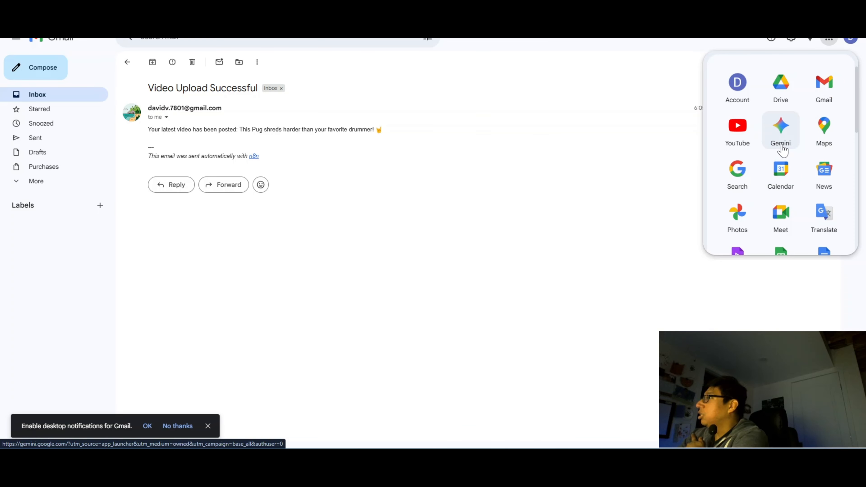
pyautogui.click(781, 85)
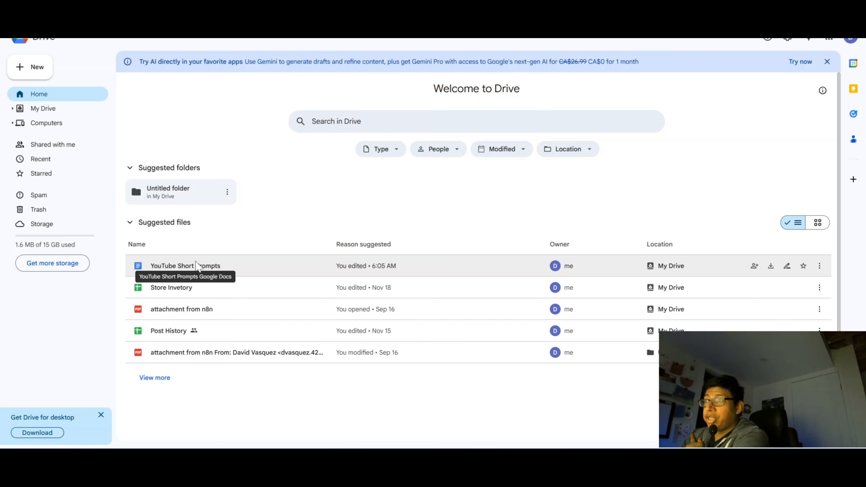
pyautogui.doubleClick(237, 265)
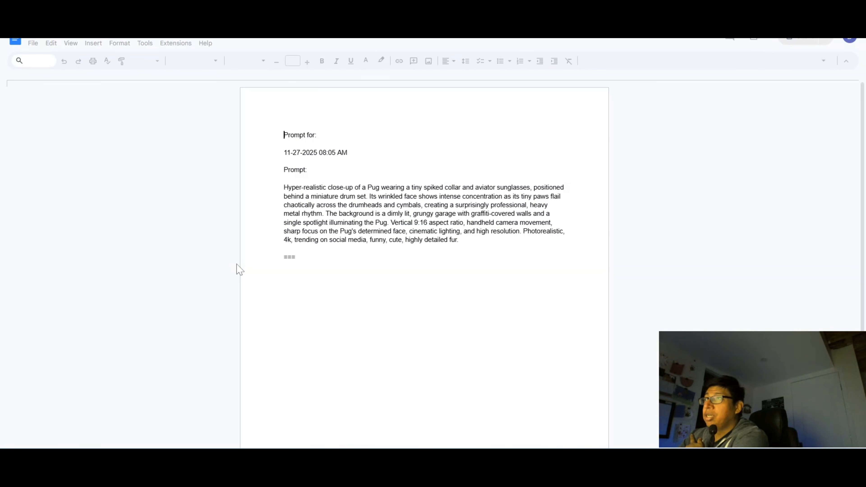
pyautogui.moveTo(286, 249)
pyautogui.mouseDown()
pyautogui.moveTo(289, 188)
pyautogui.moveTo(284, 257)
pyautogui.mouseUp()
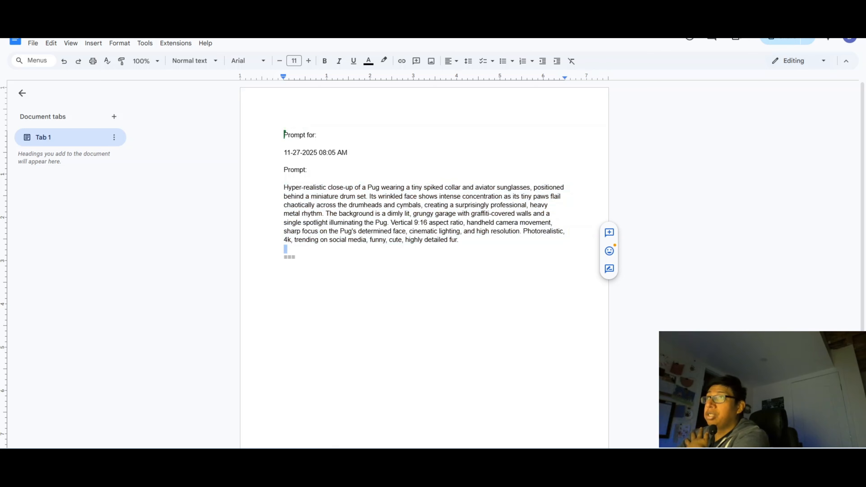
pyautogui.moveTo(314, 458)
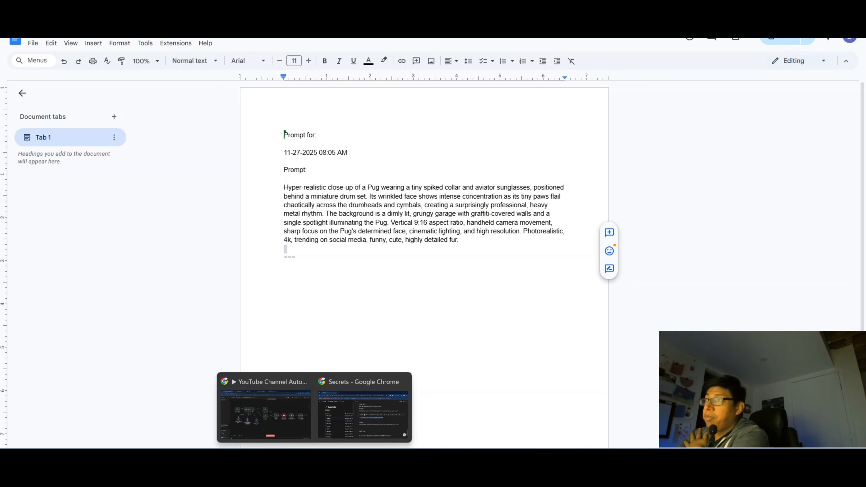
pyautogui.click(259, 415)
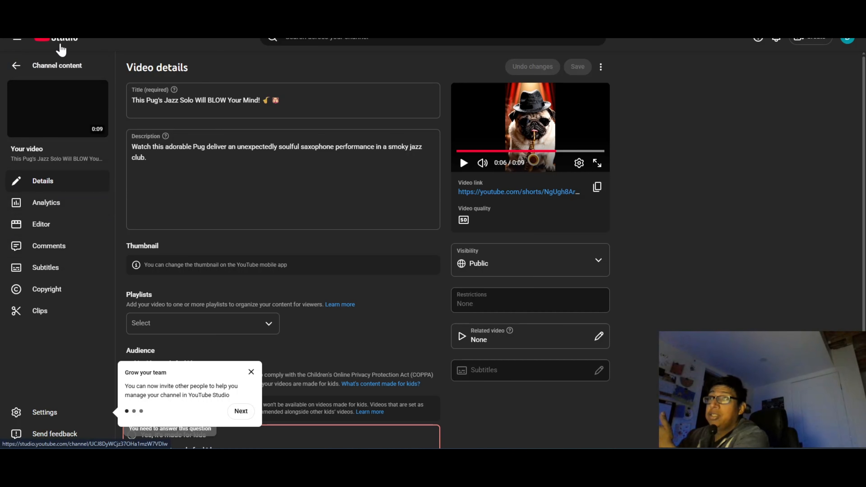
# Step: Check YouTube Studio's Shorts list, watch the new pug drummer Short on YouTube, and return to the n8n workflow
pyautogui.click(16, 65)
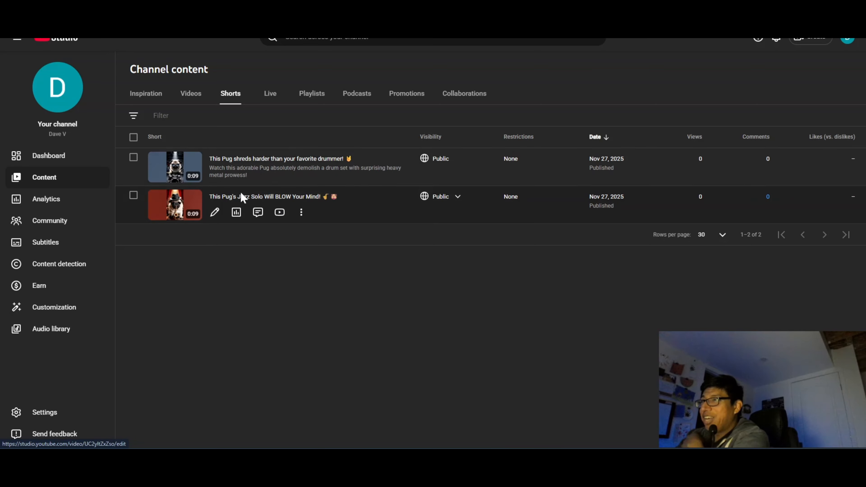
pyautogui.click(279, 174)
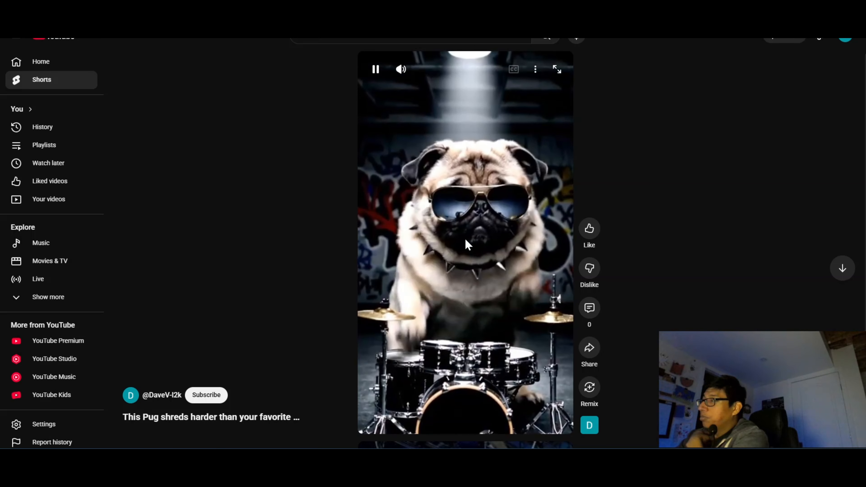
pyautogui.click(463, 293)
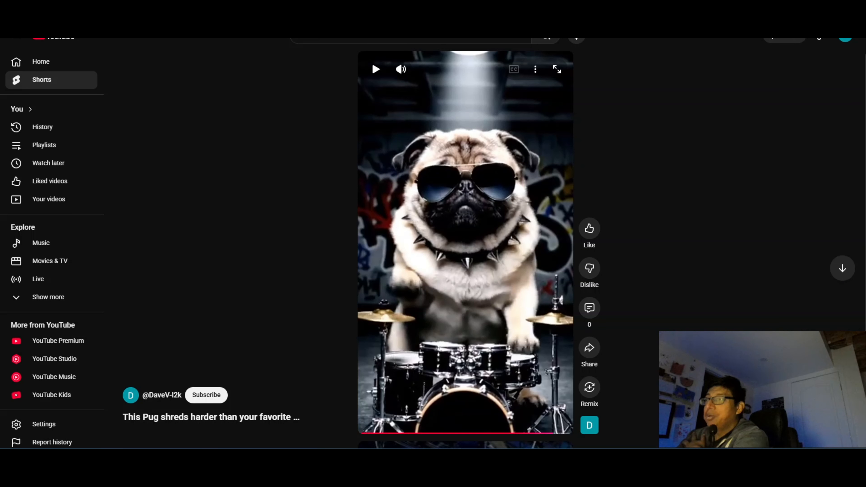
pyautogui.moveTo(314, 457)
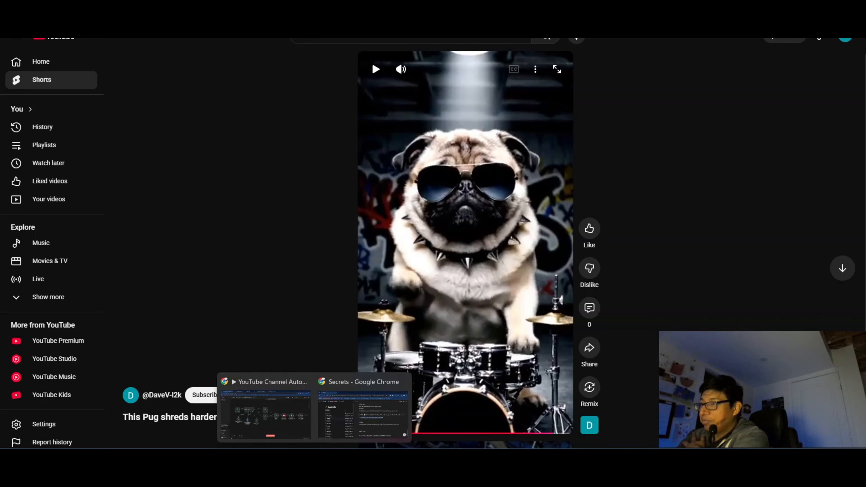
pyautogui.click(276, 415)
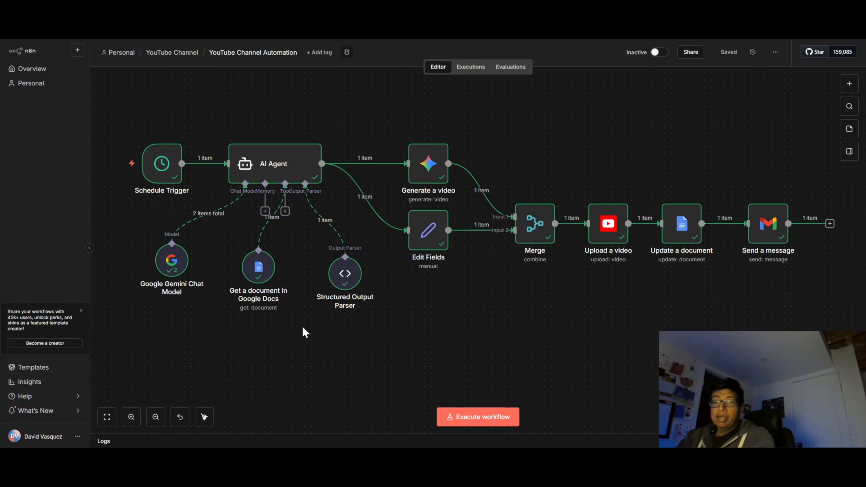